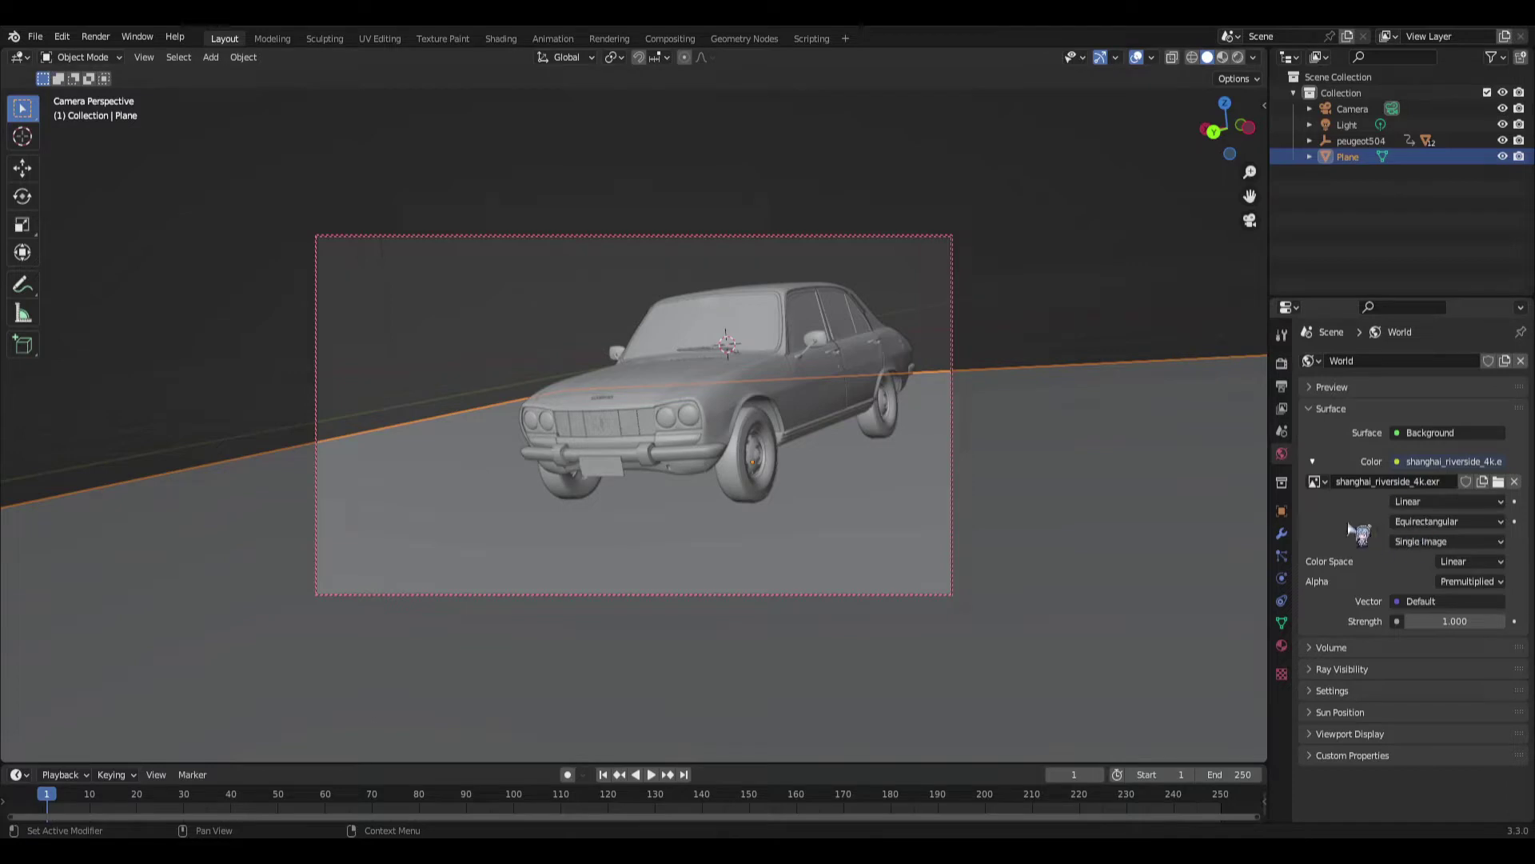
Switch the viewport to Material Preview shading and display the ground plane's Shadow Catcher and Ray Visibility settings.
click(824, 555)
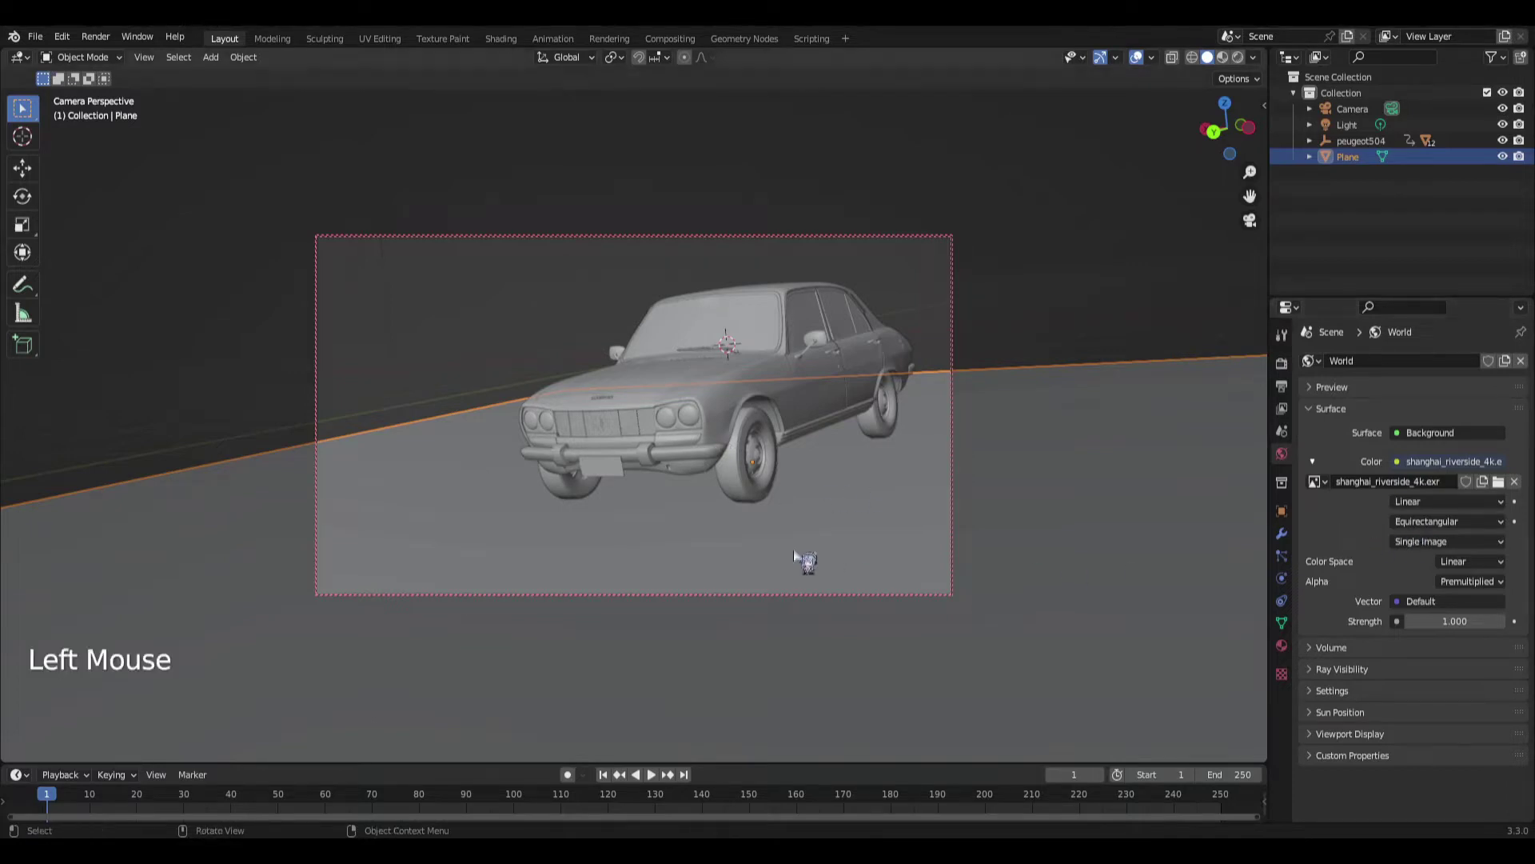
click(1280, 513)
key(z)
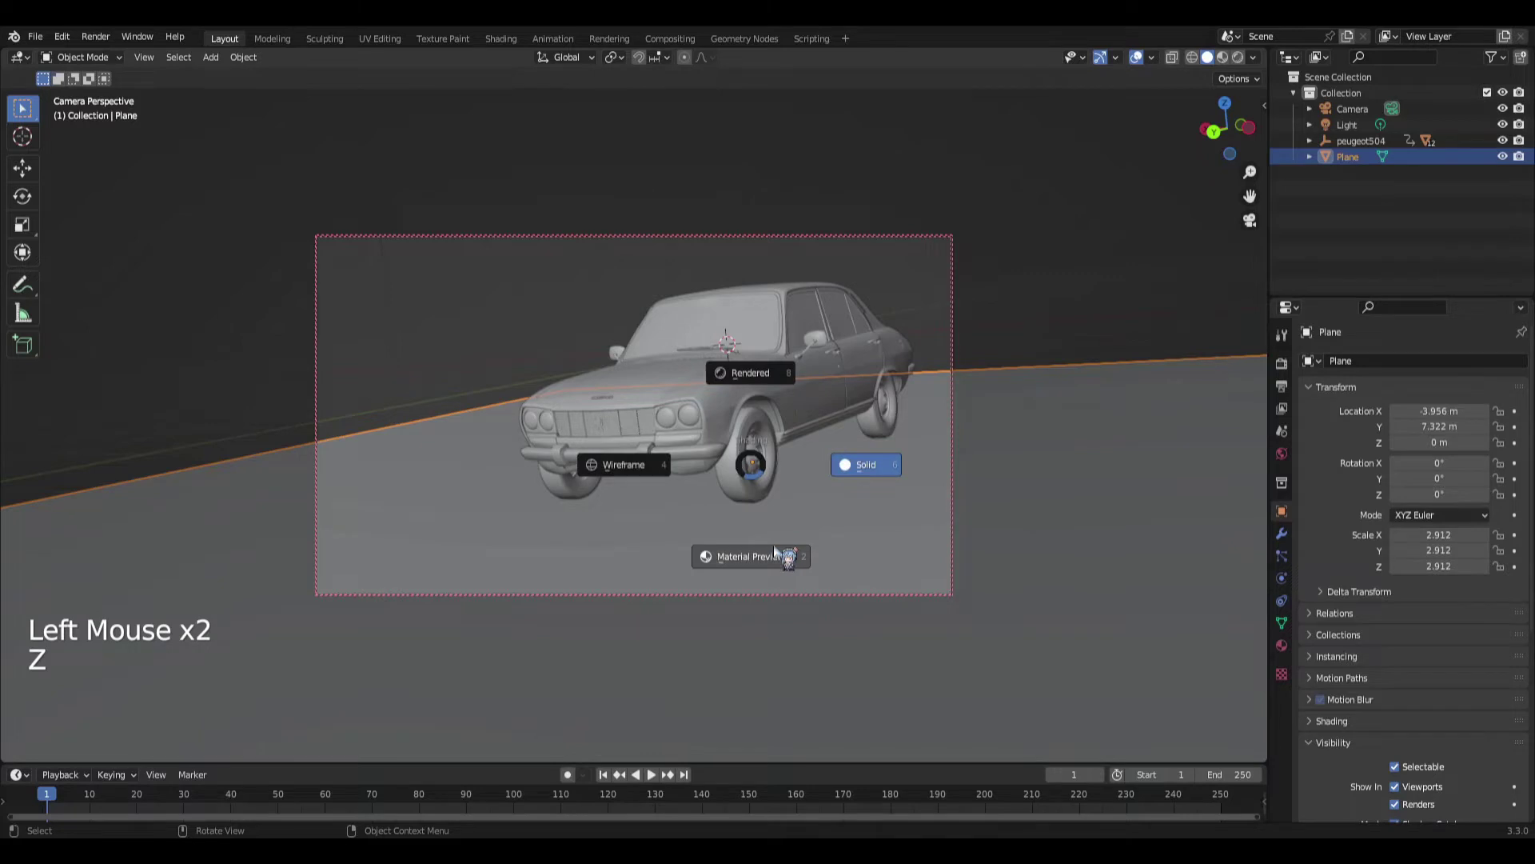
click(825, 539)
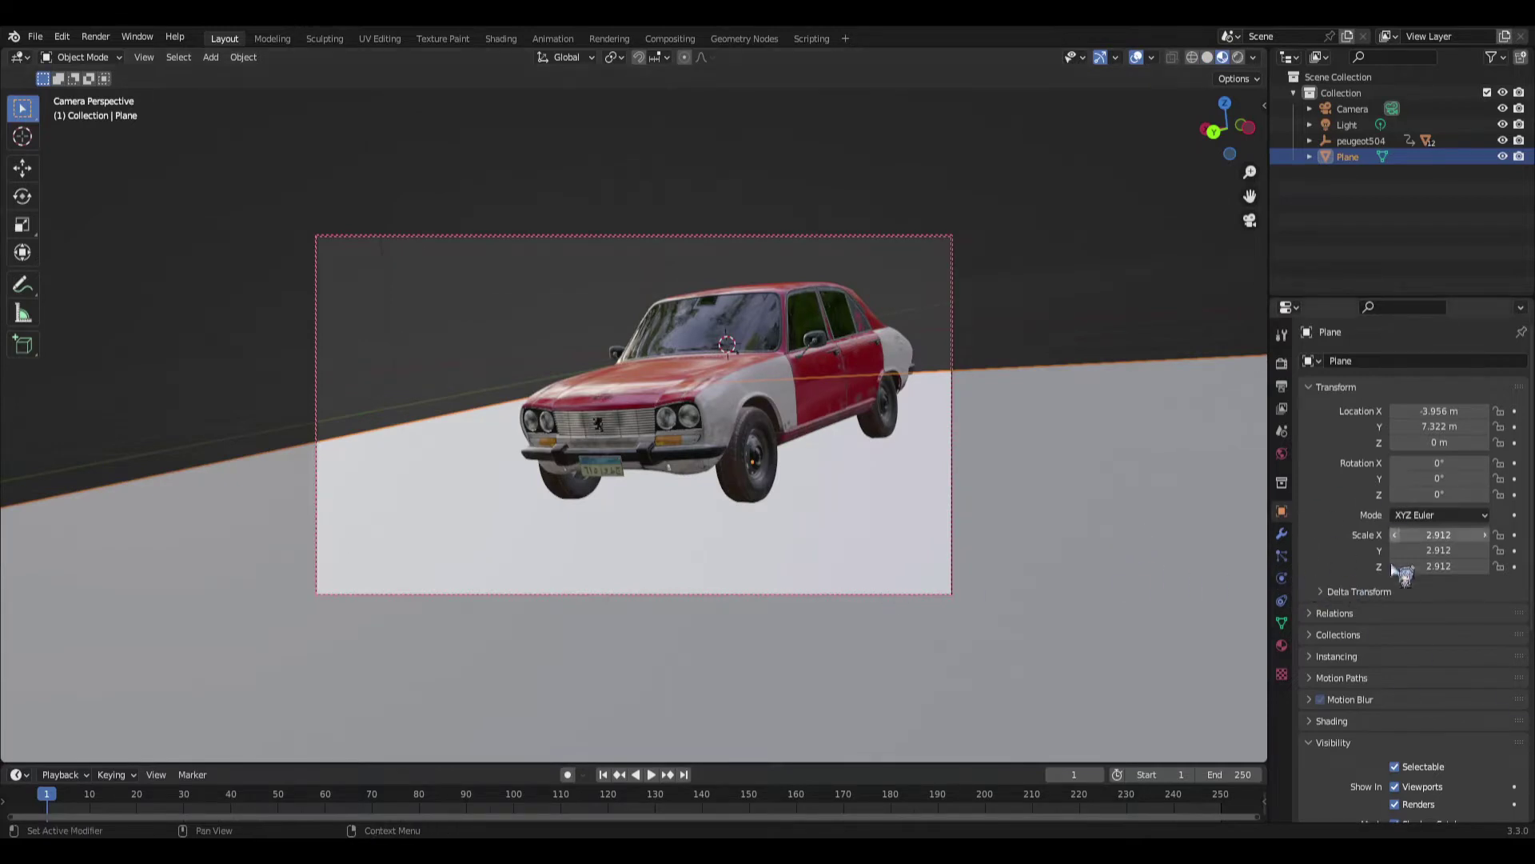
scroll(1399, 560, down, 3)
scroll(1421, 525, up, 1)
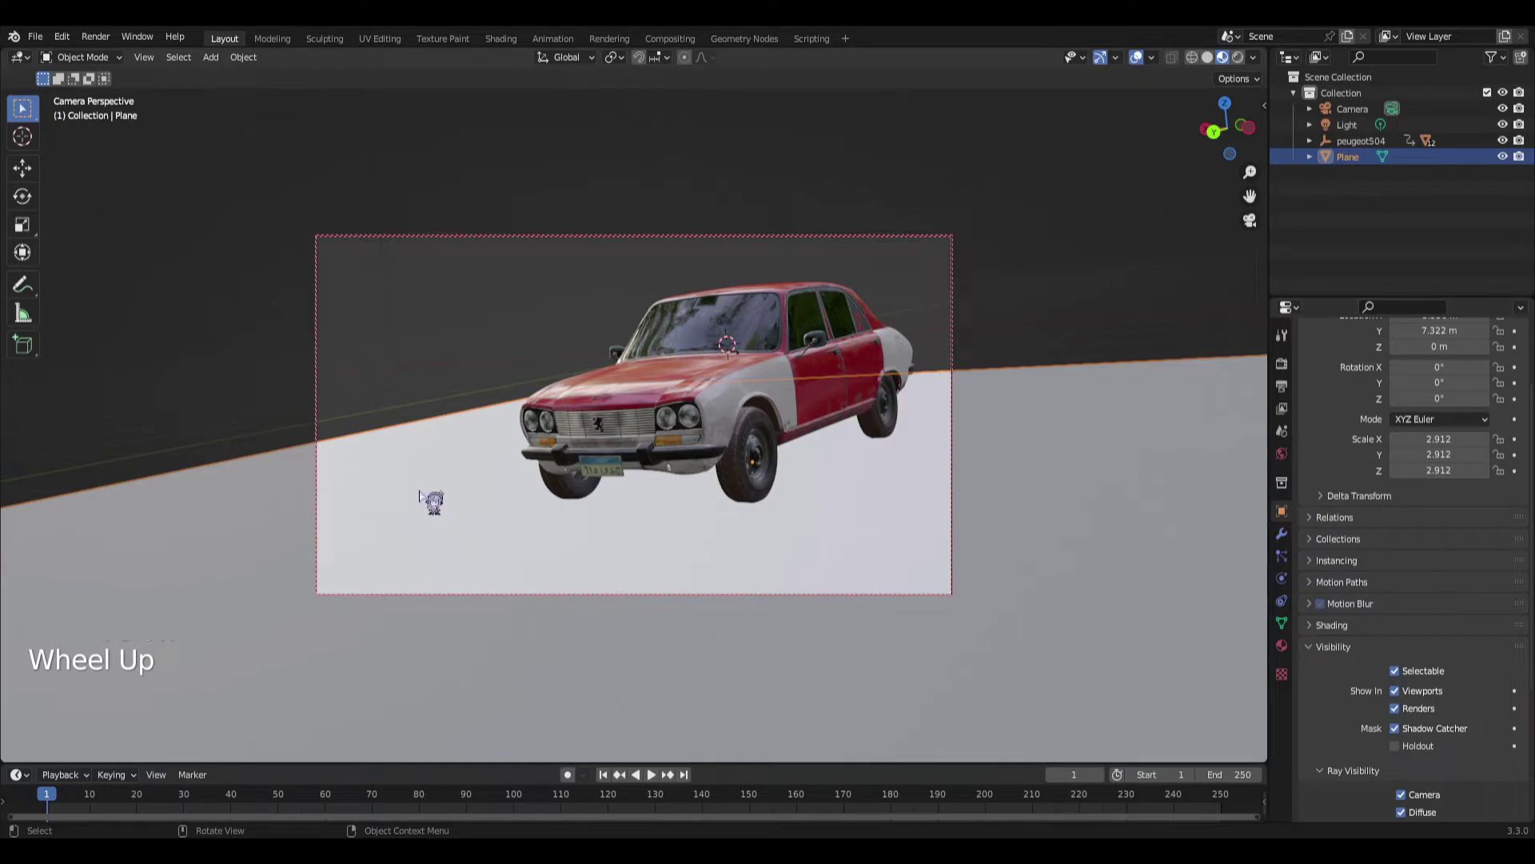
scroll(1463, 620, down, 4)
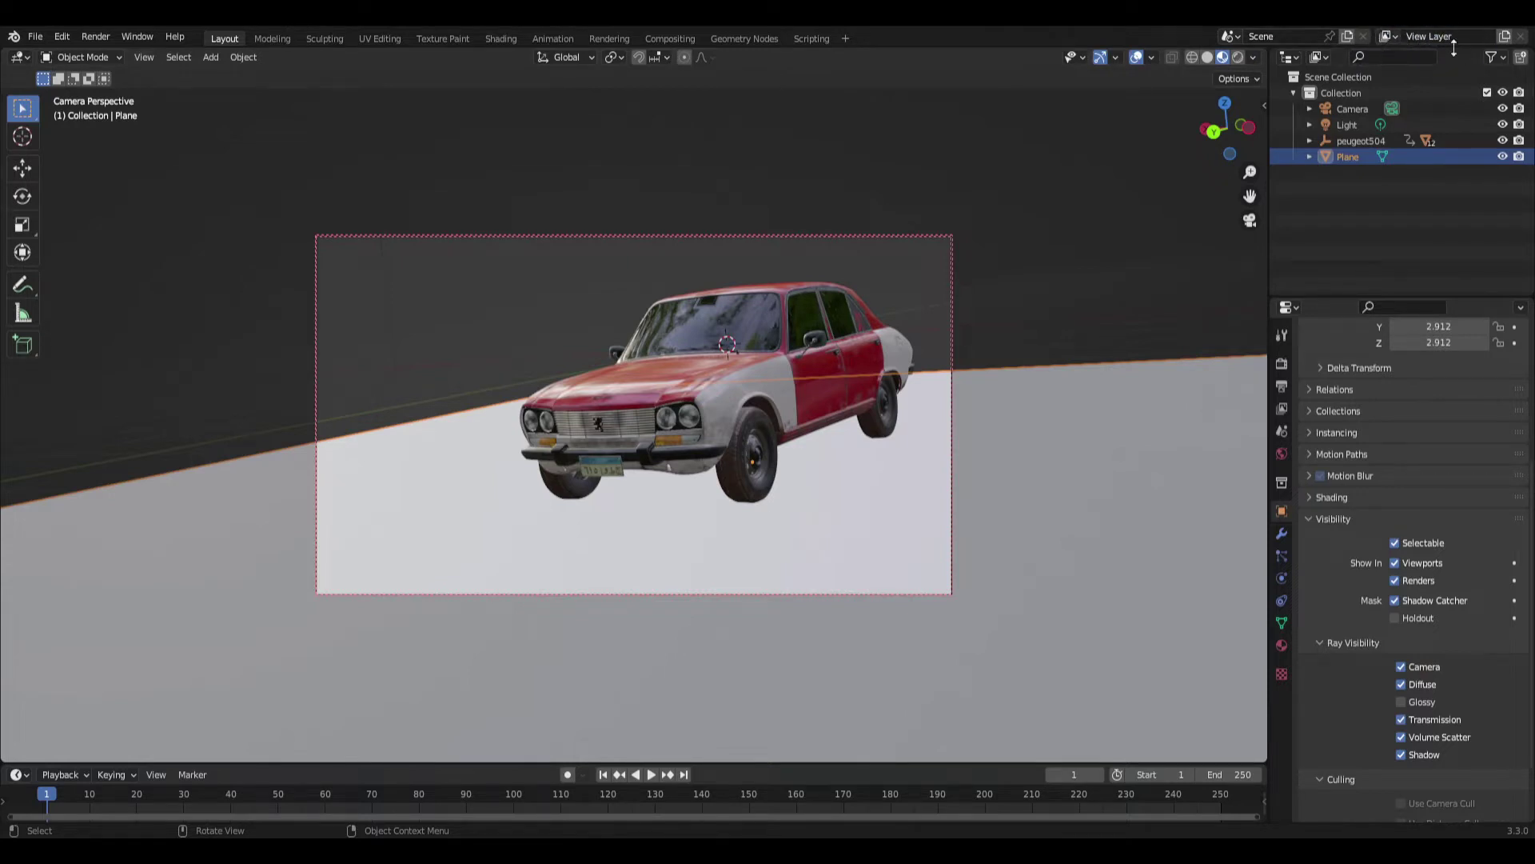
Add a new, empty-settings view layer to the scene and name it background.
click(1505, 40)
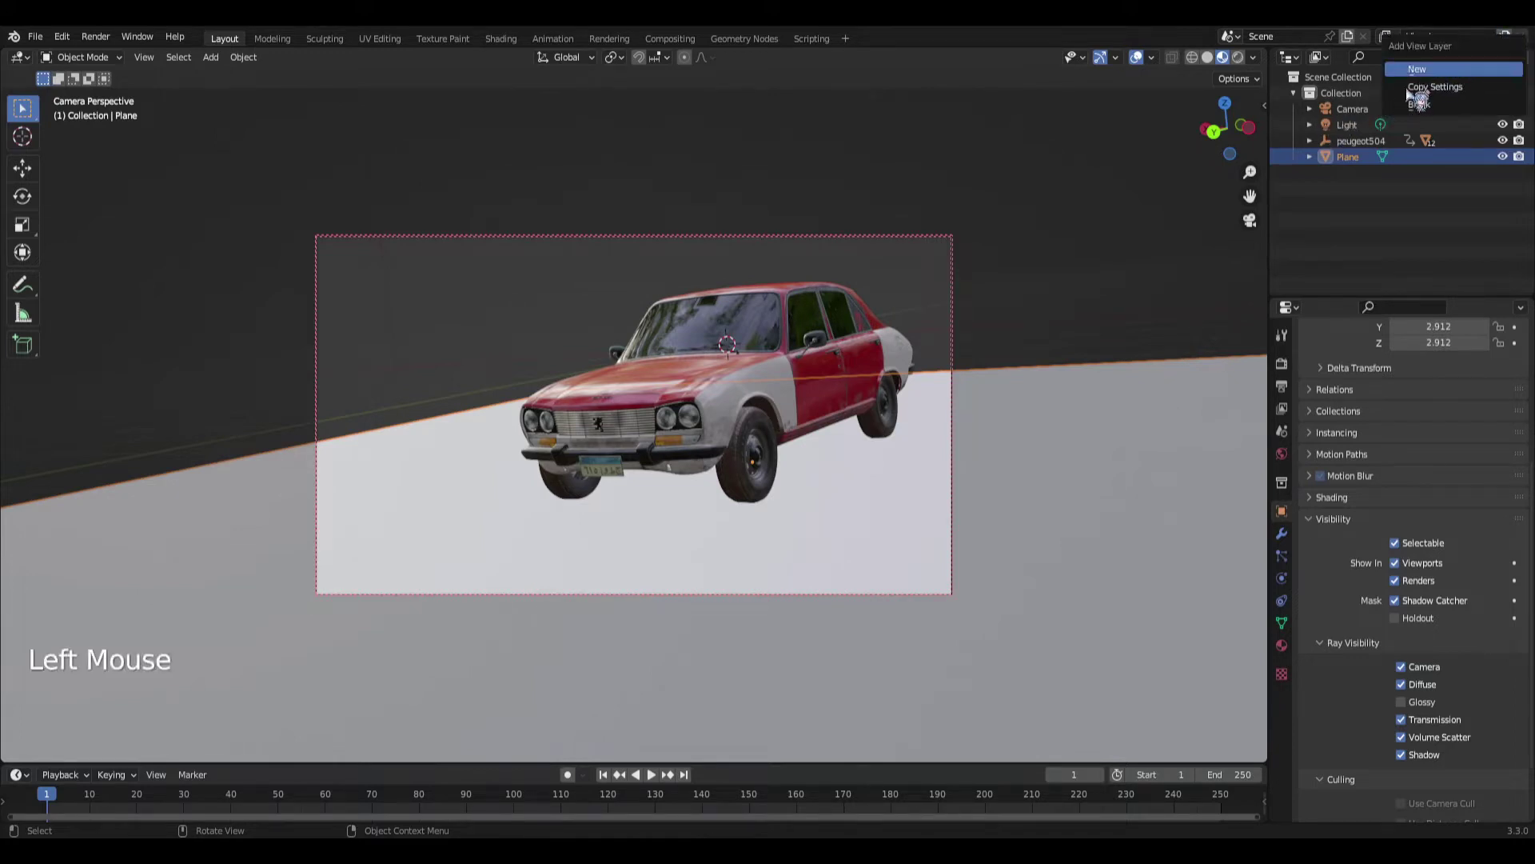
click(1428, 72)
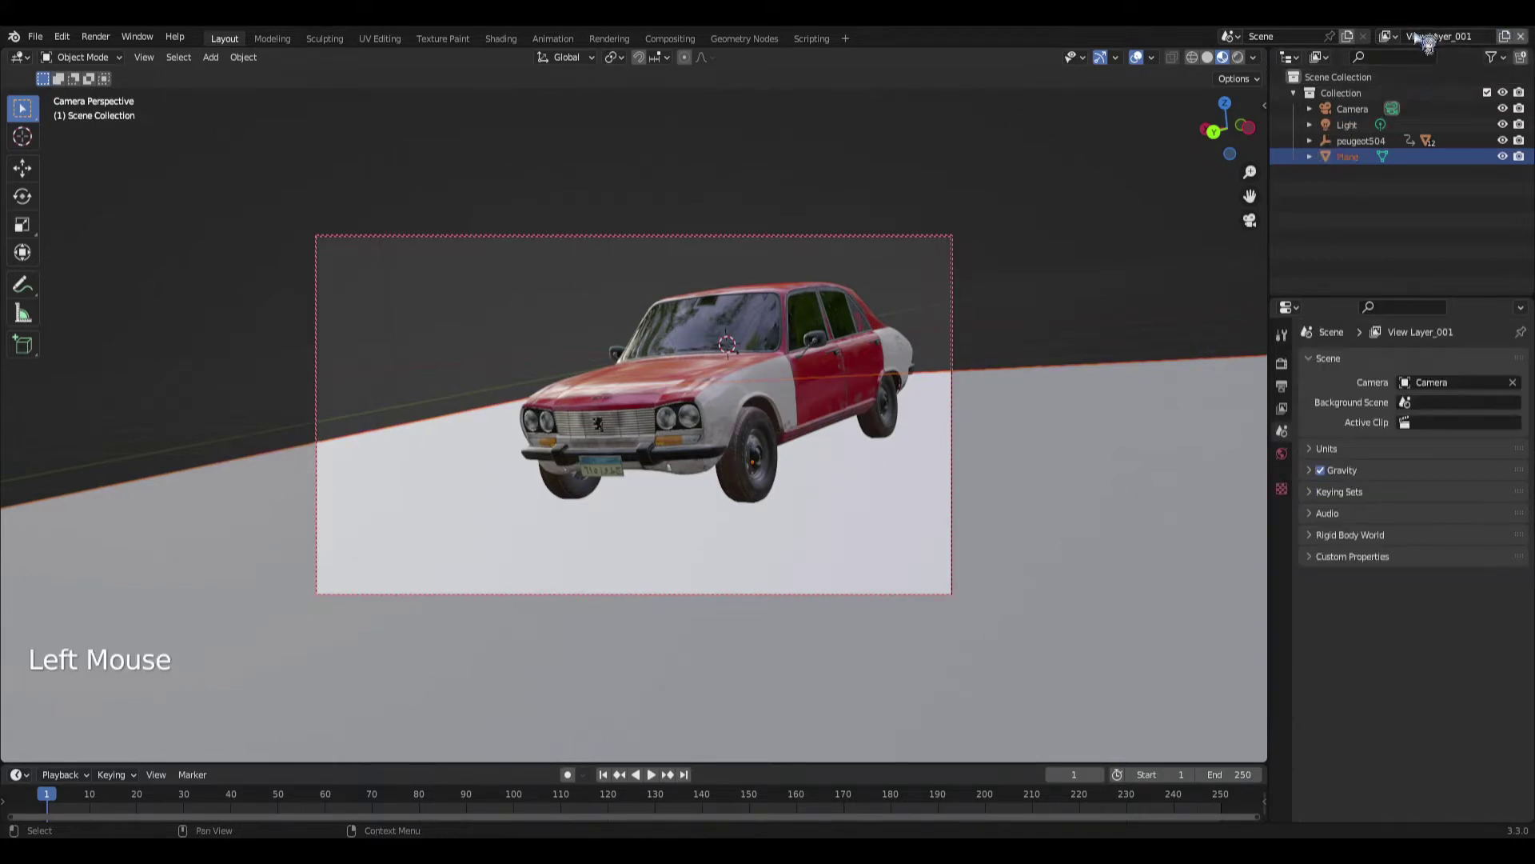
double_click(1468, 38)
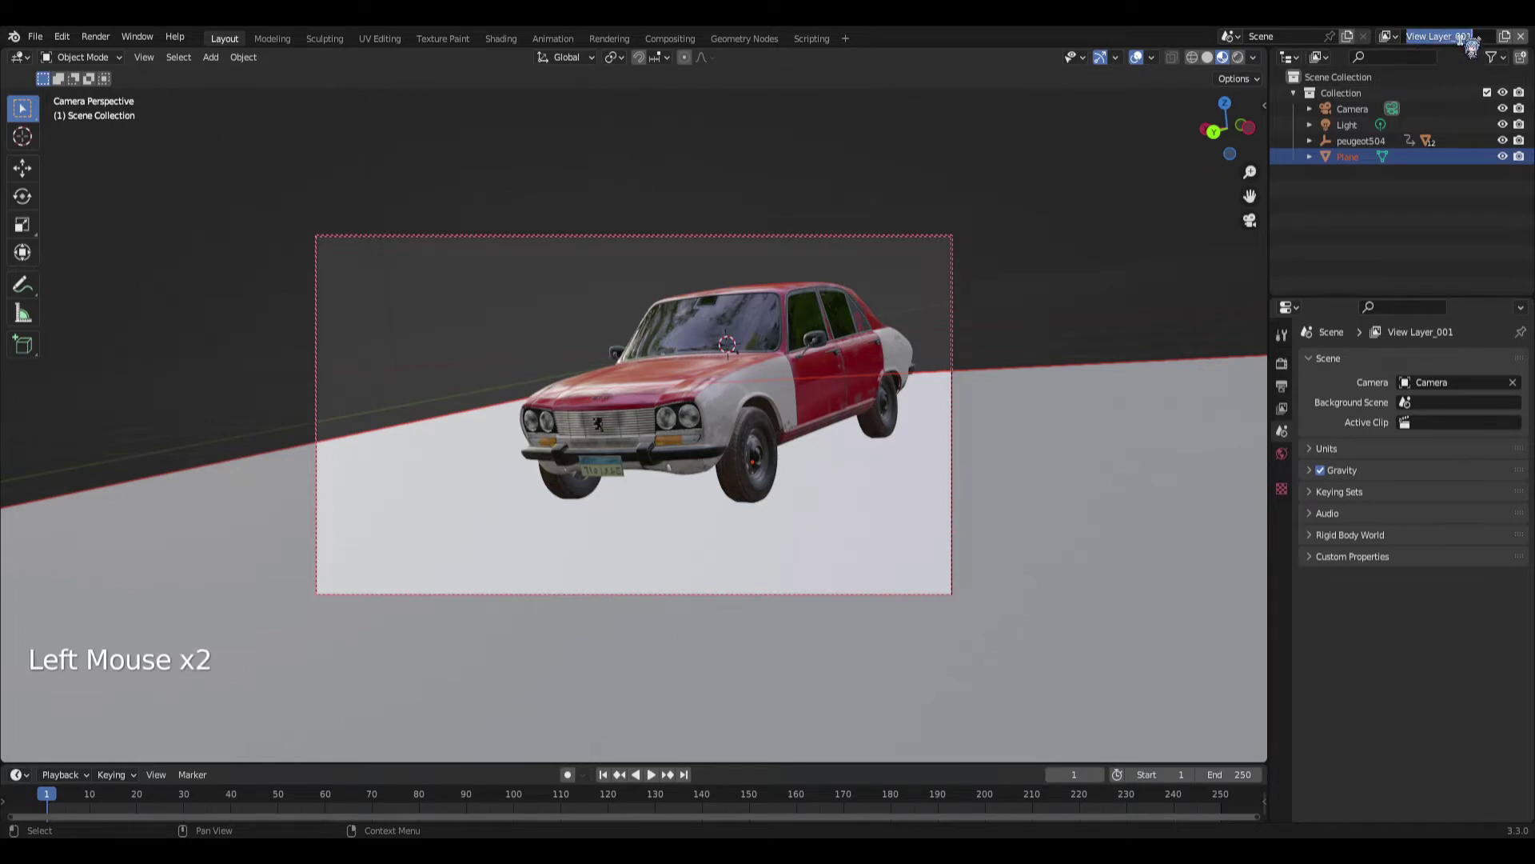
text(background)
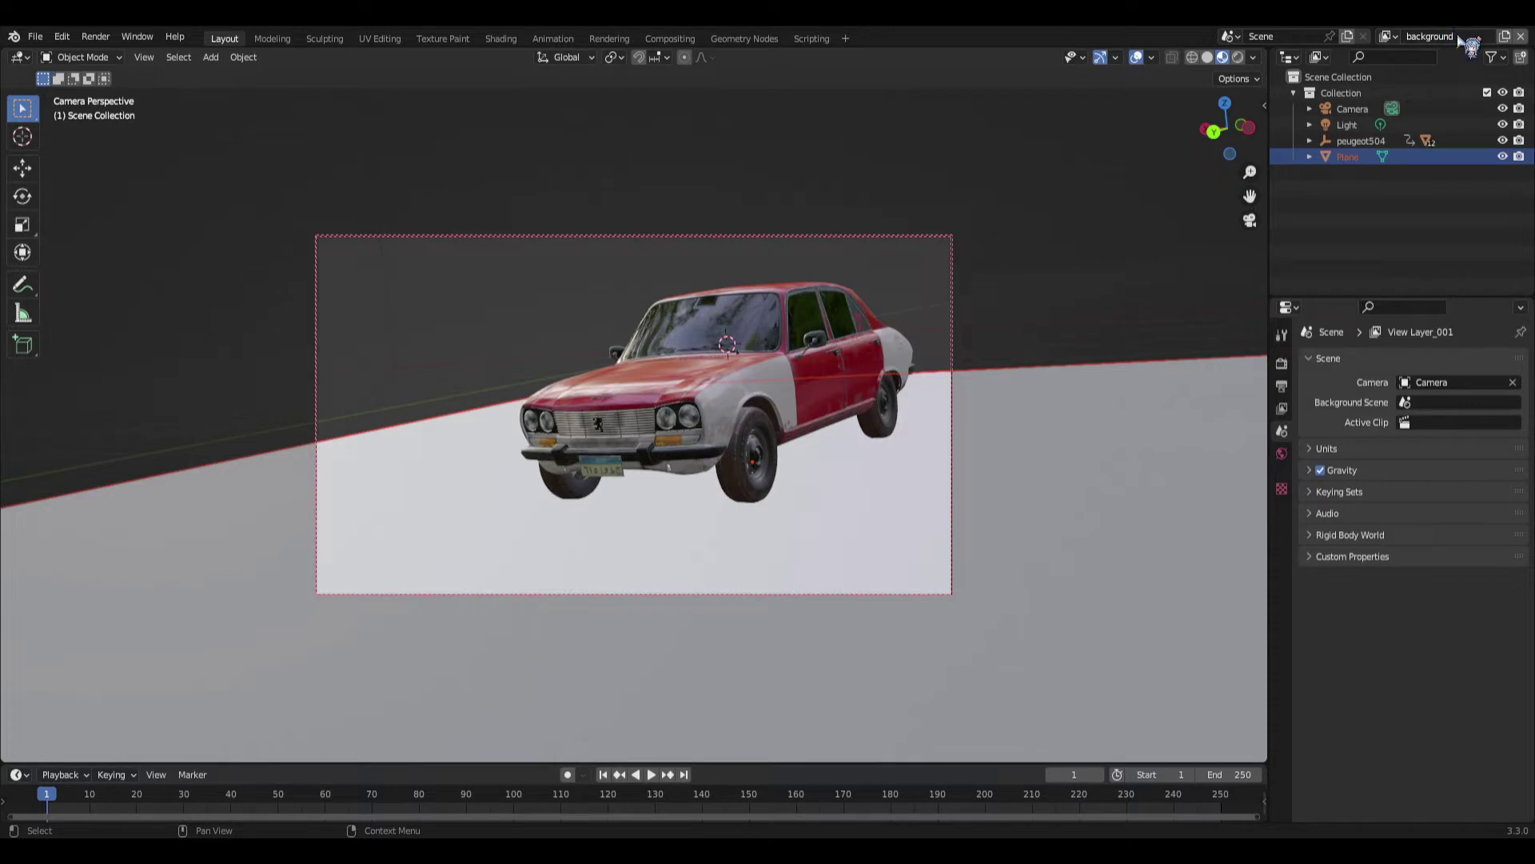
Switch back to the original view layer and rename it main.
click(1390, 37)
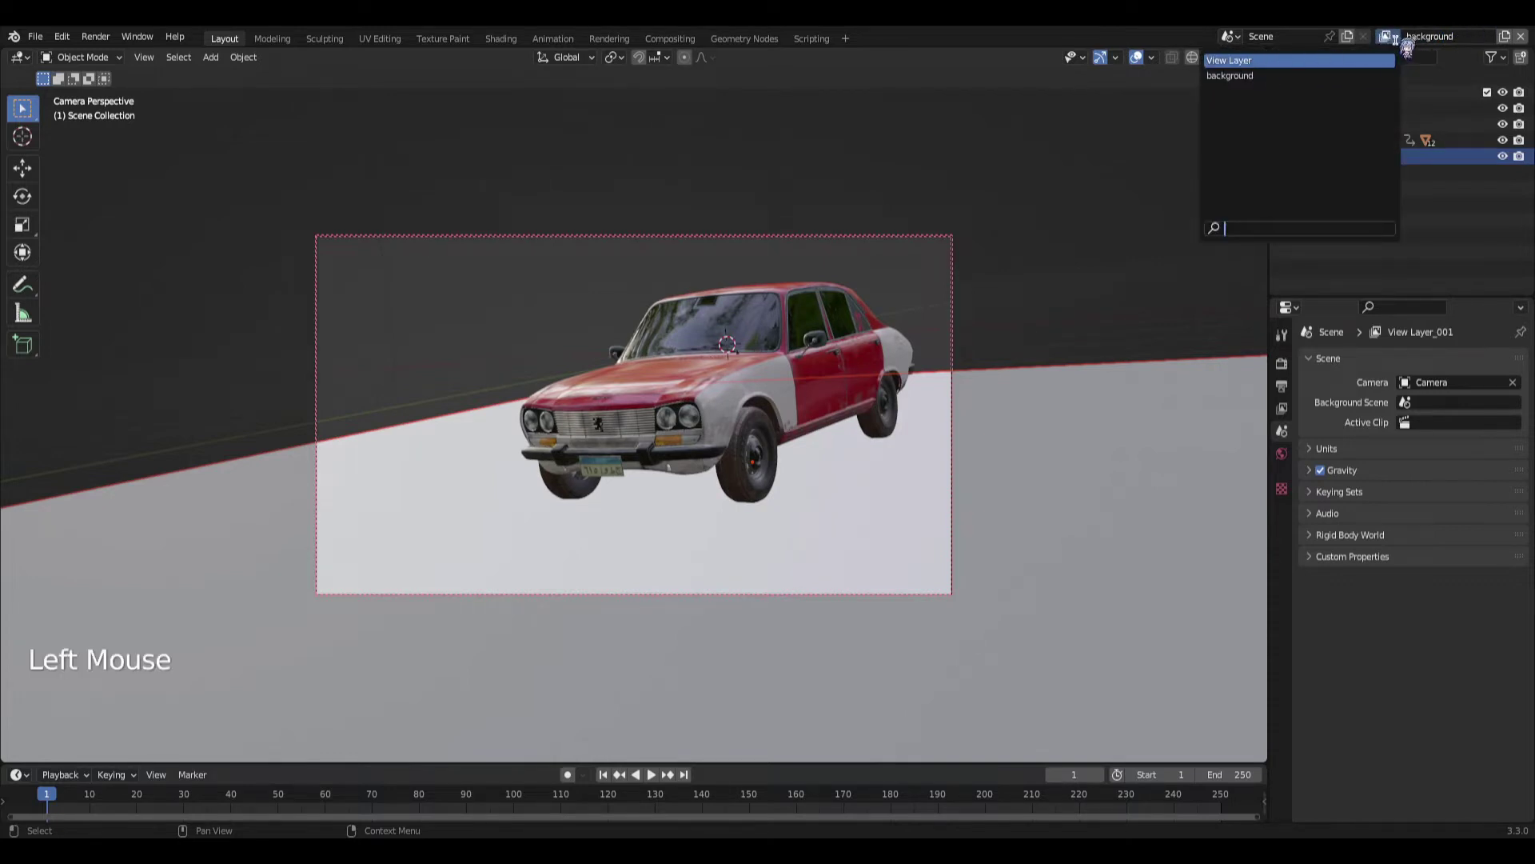
click(1248, 61)
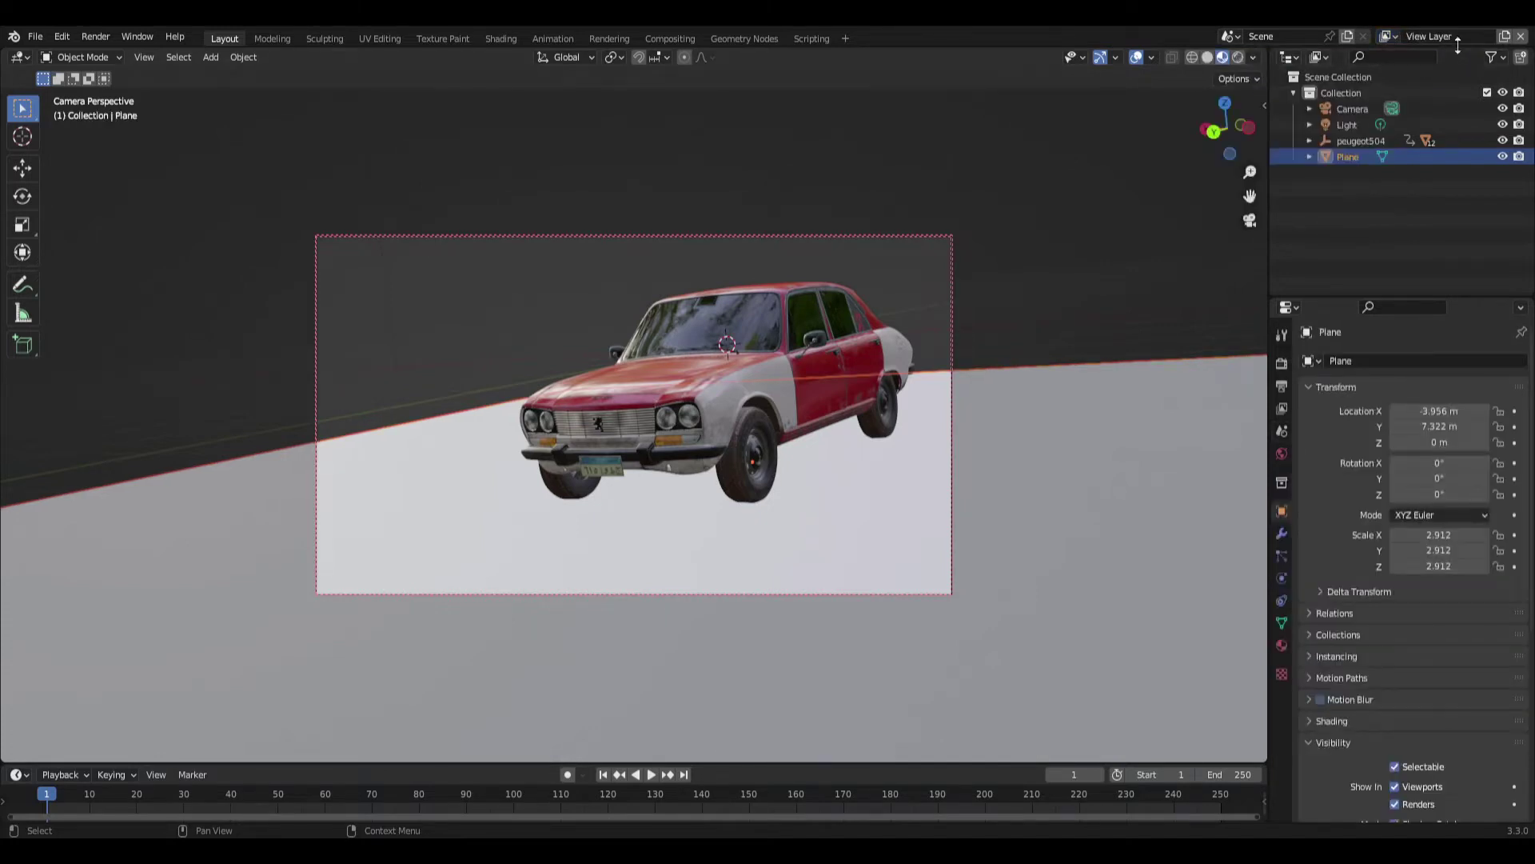
click(1456, 38)
text(m)
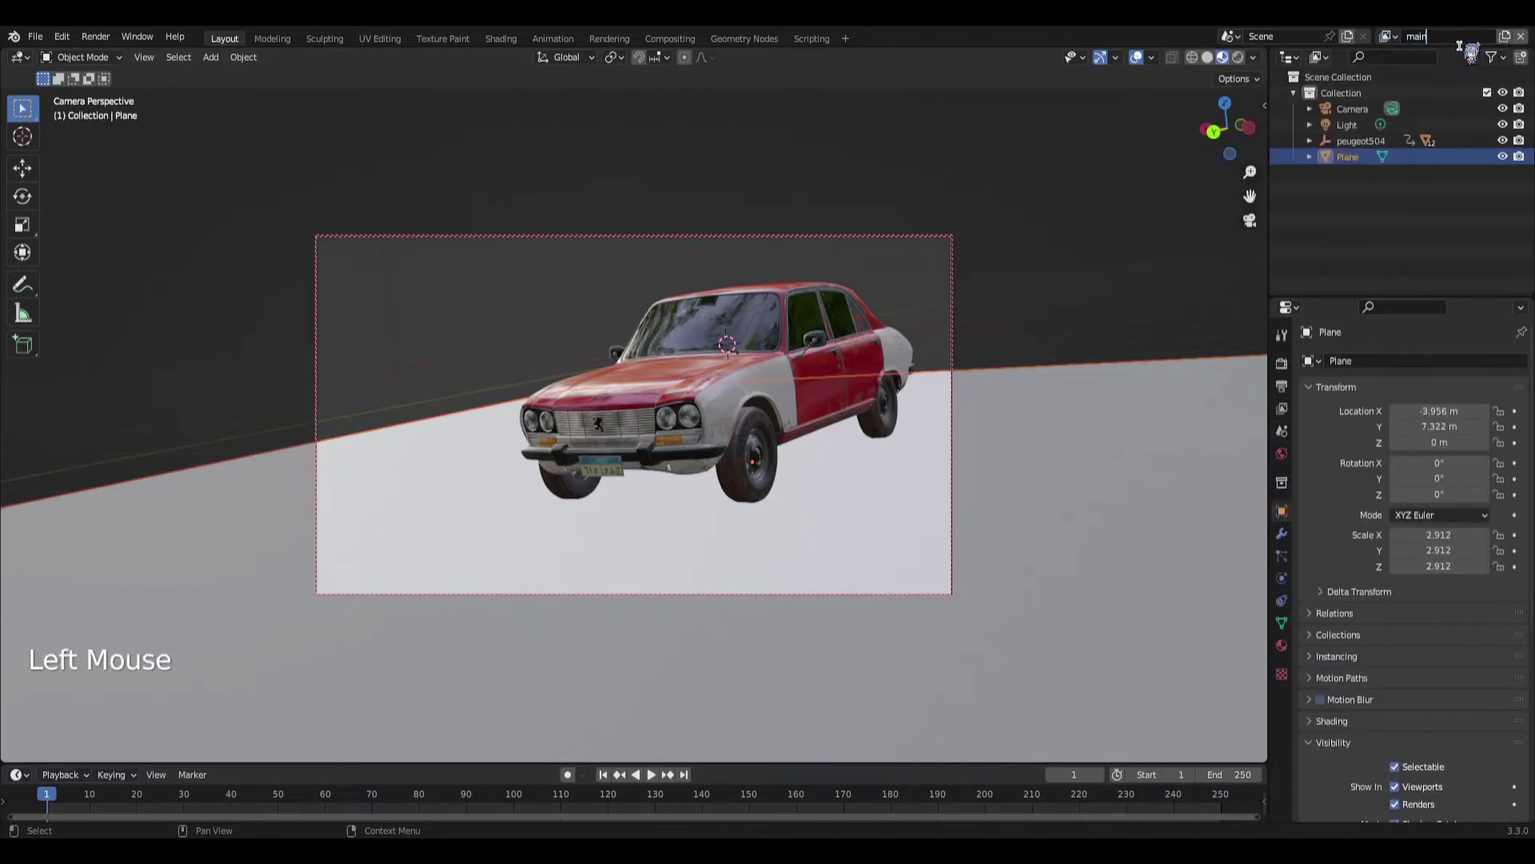
text(ain)
key(Return)
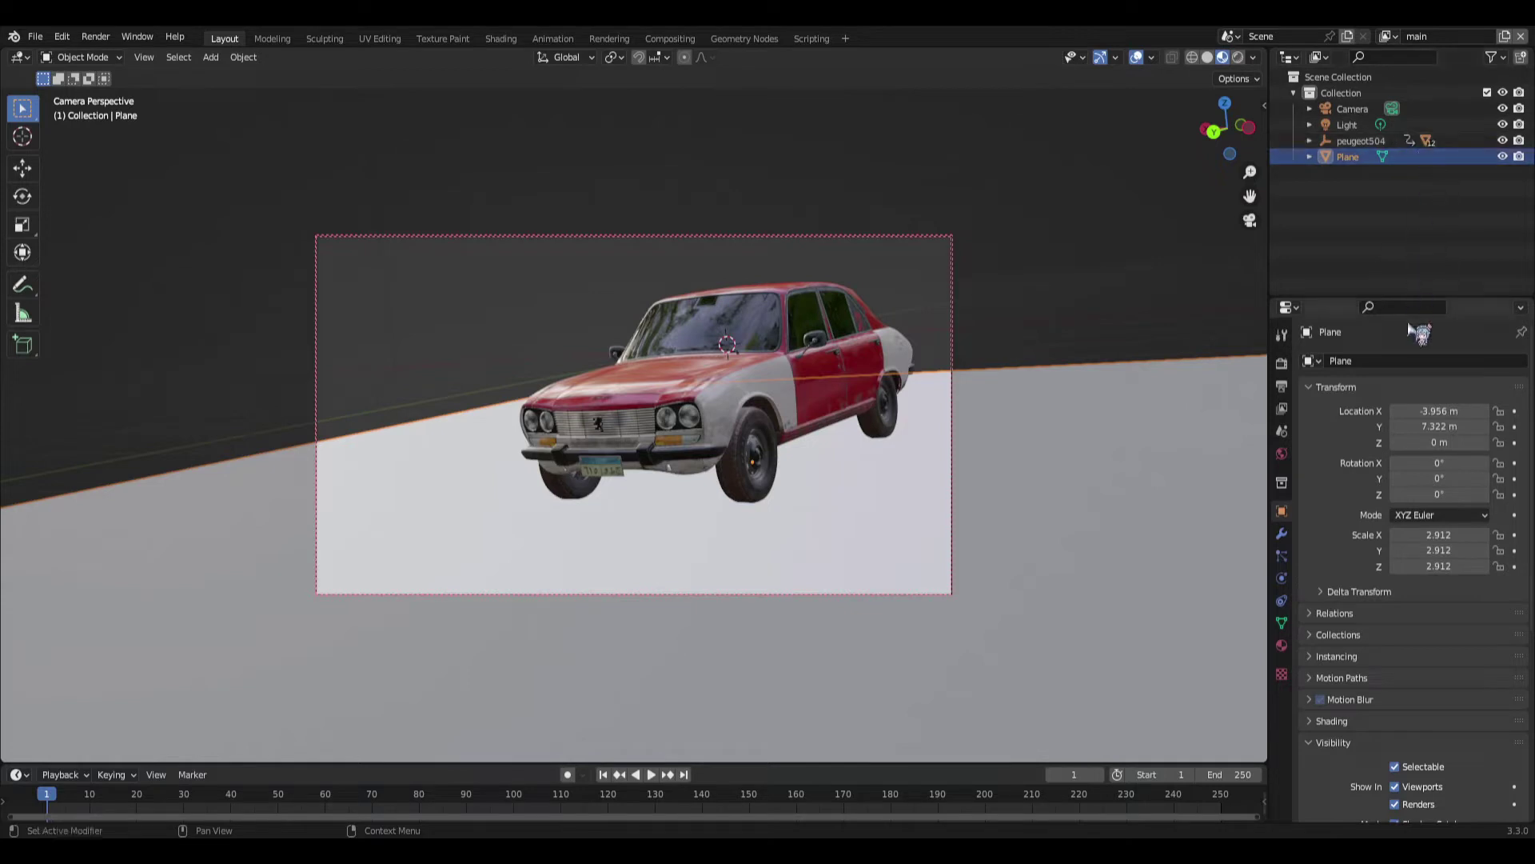
Enable the Transparent film option in the Cycles render settings.
click(1283, 366)
scroll(1432, 468, down, 1)
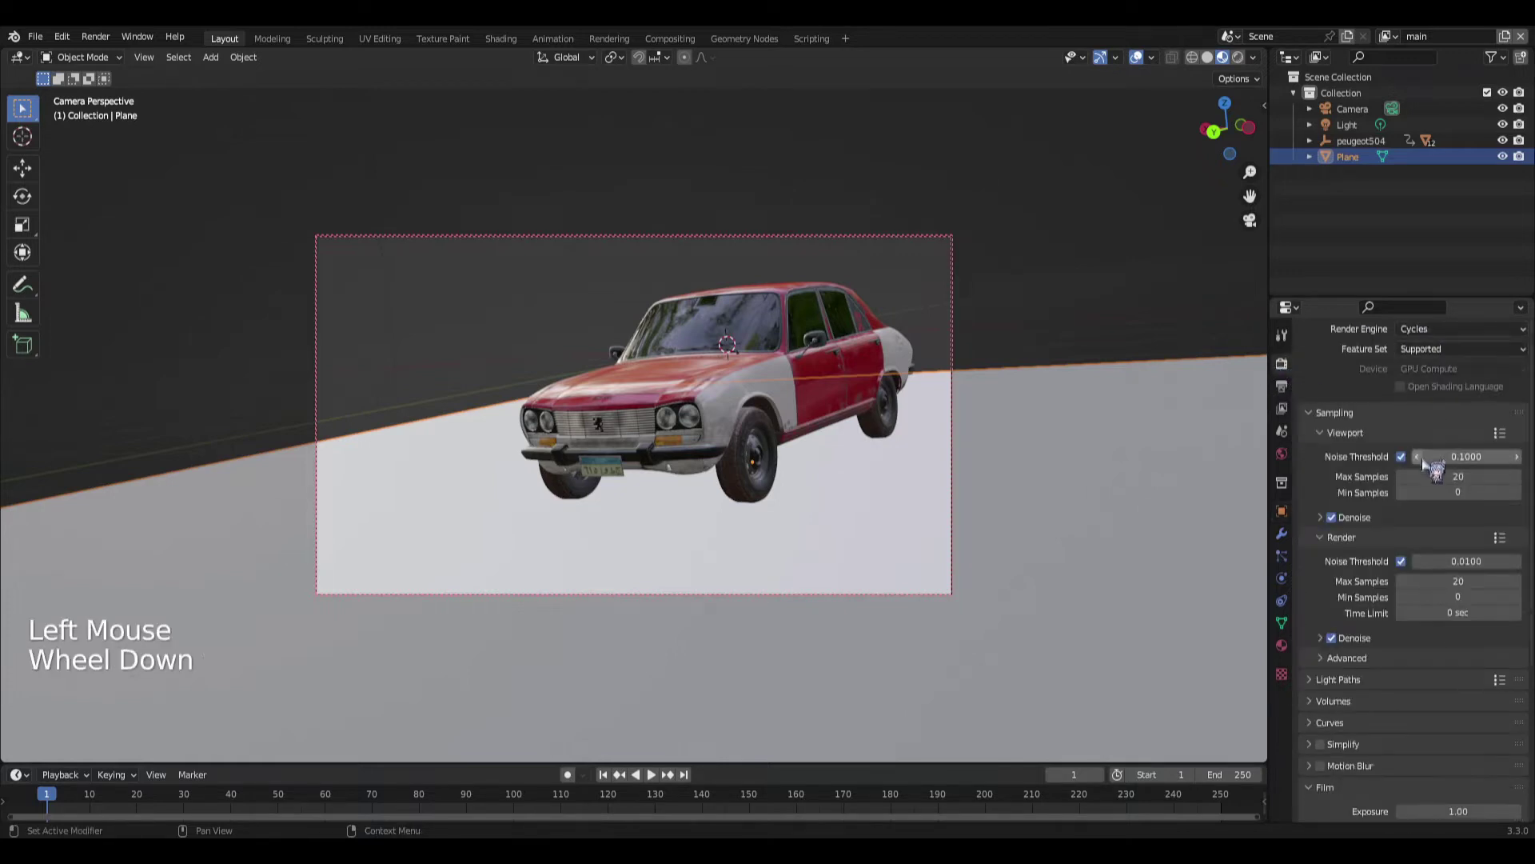
scroll(1431, 468, down, 5)
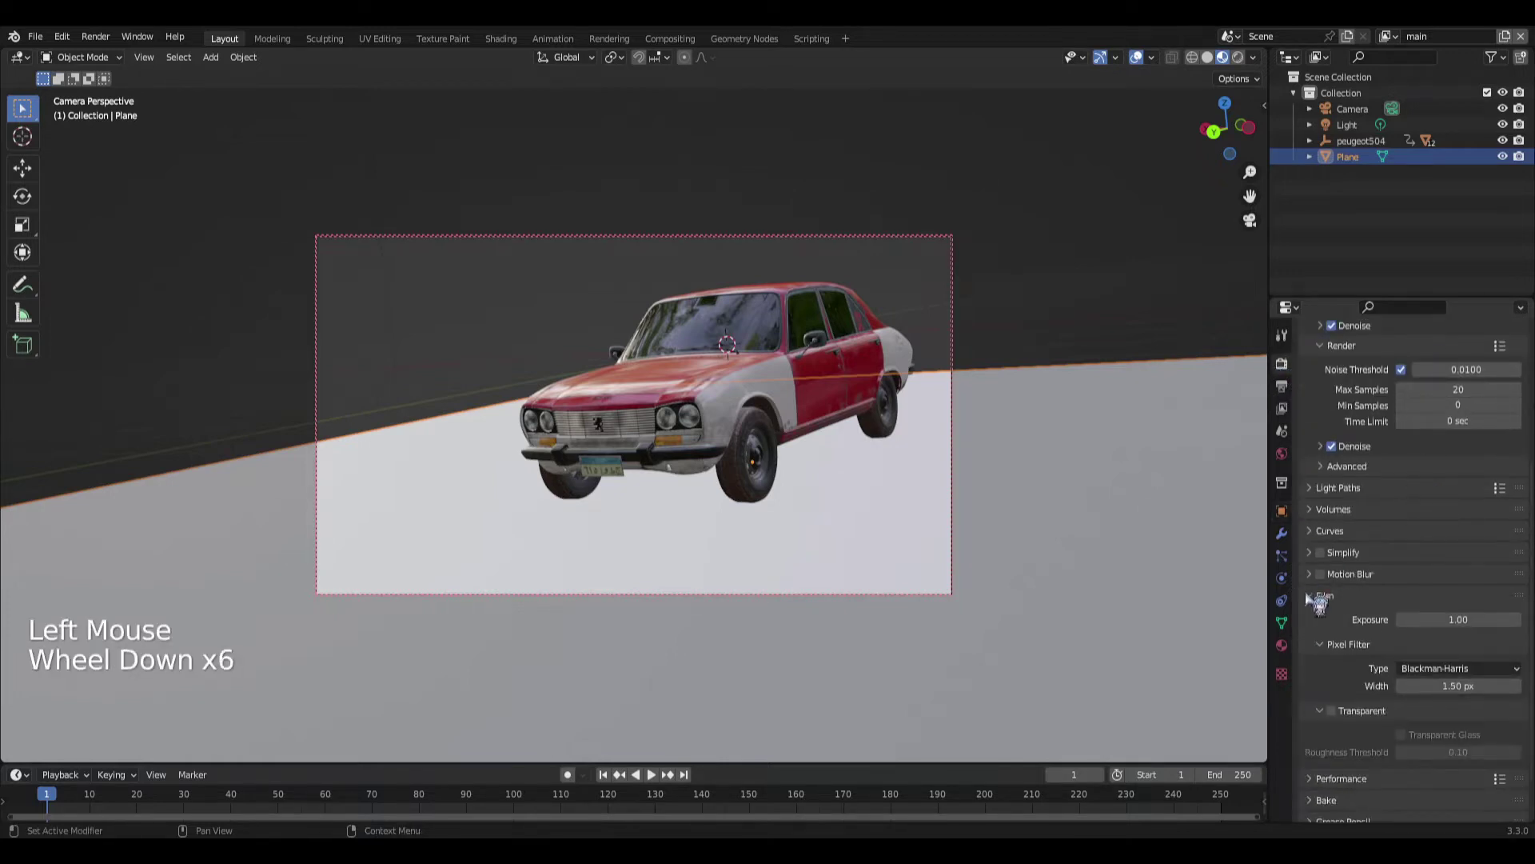
scroll(1331, 607, down, 1)
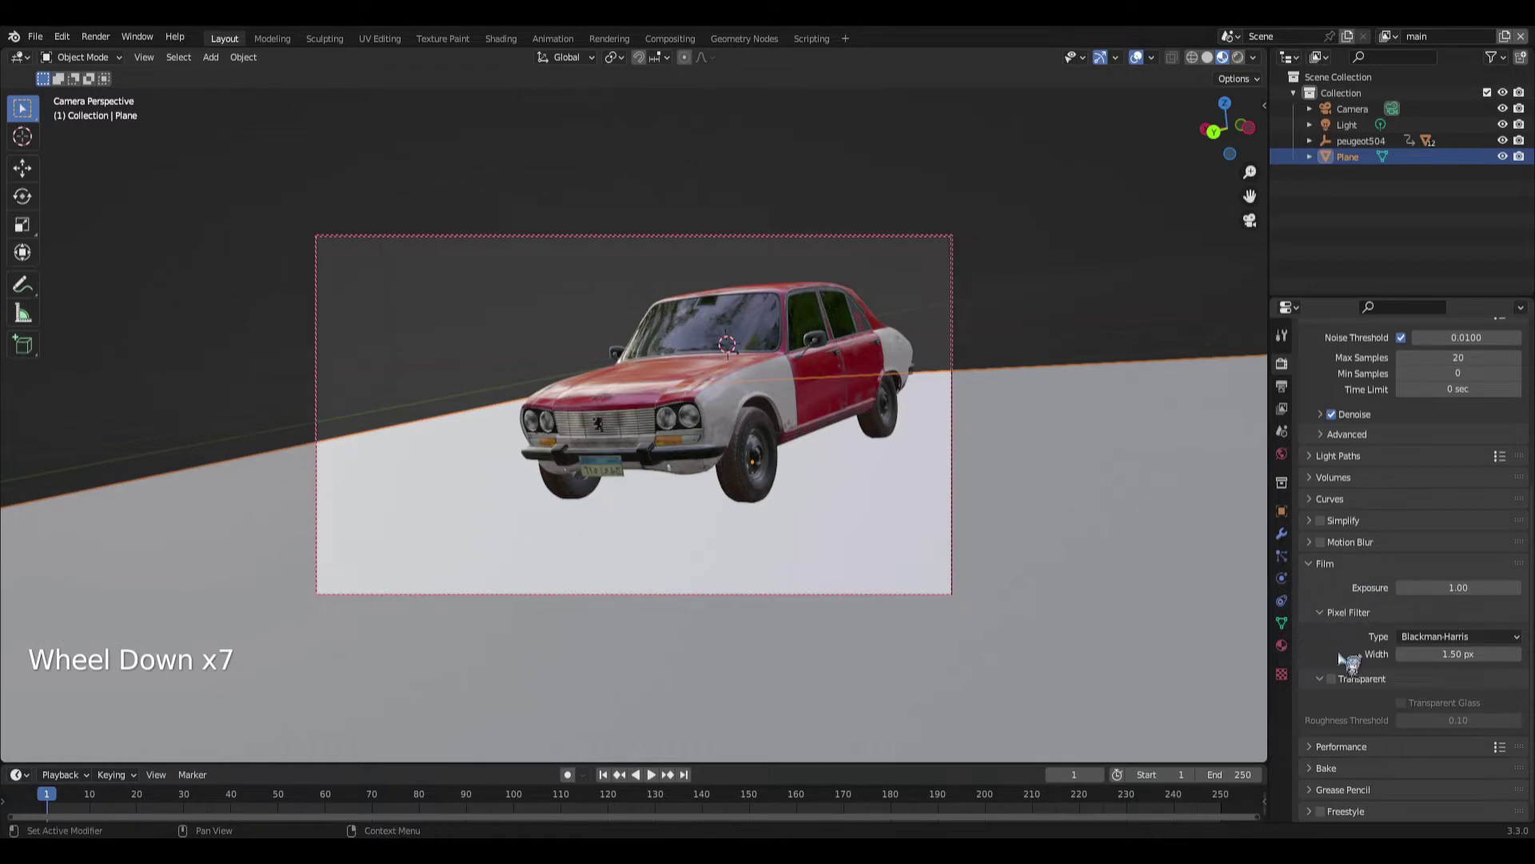
scroll(1350, 662, down, 1)
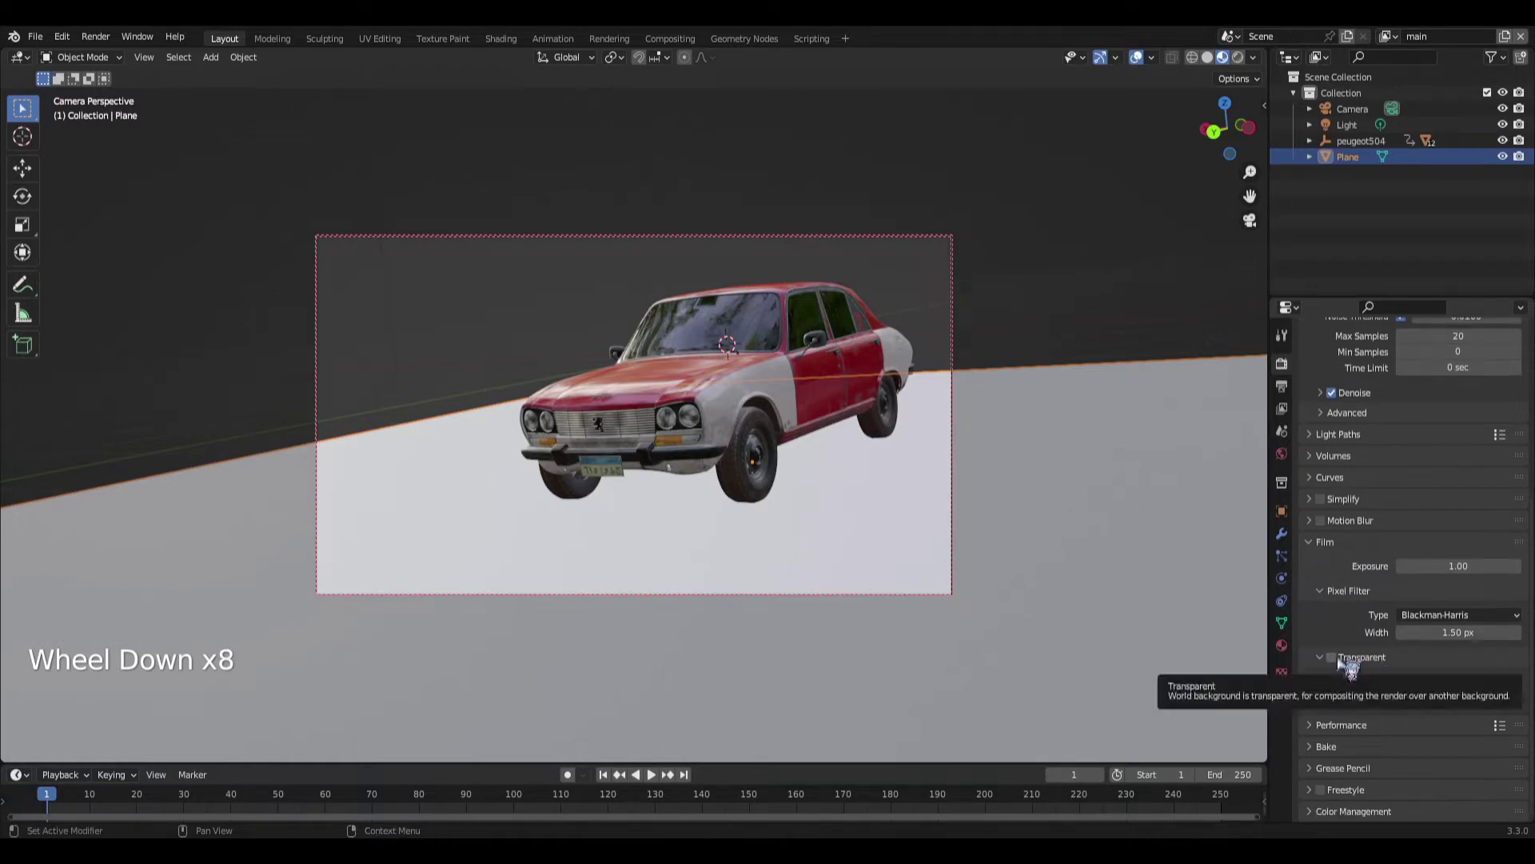
click(1333, 657)
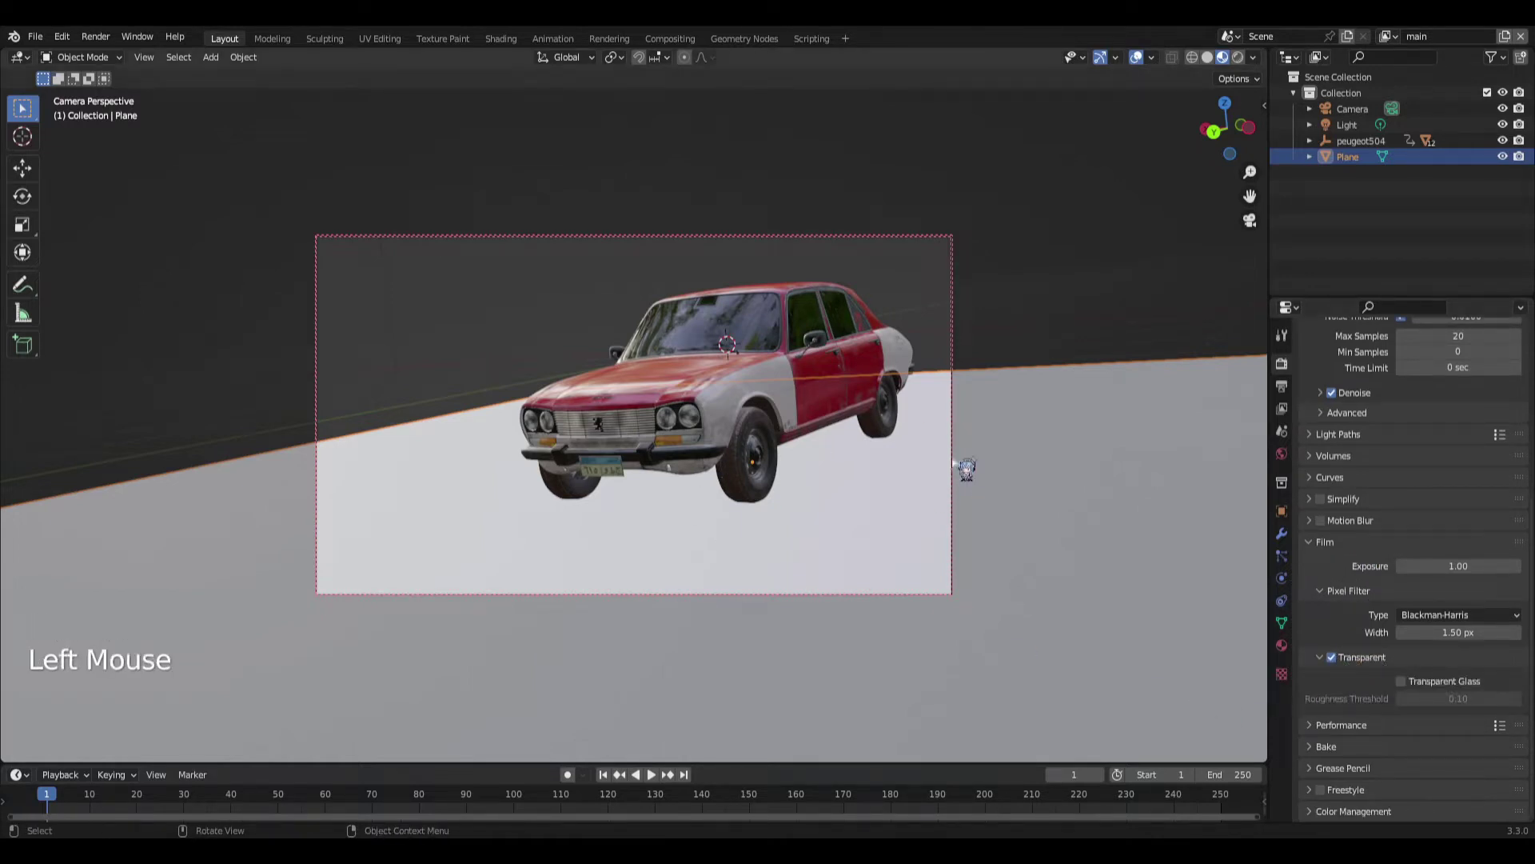
Preview the car and its shadow in Rendered shading, and return the viewport to Material Preview.
key(z)
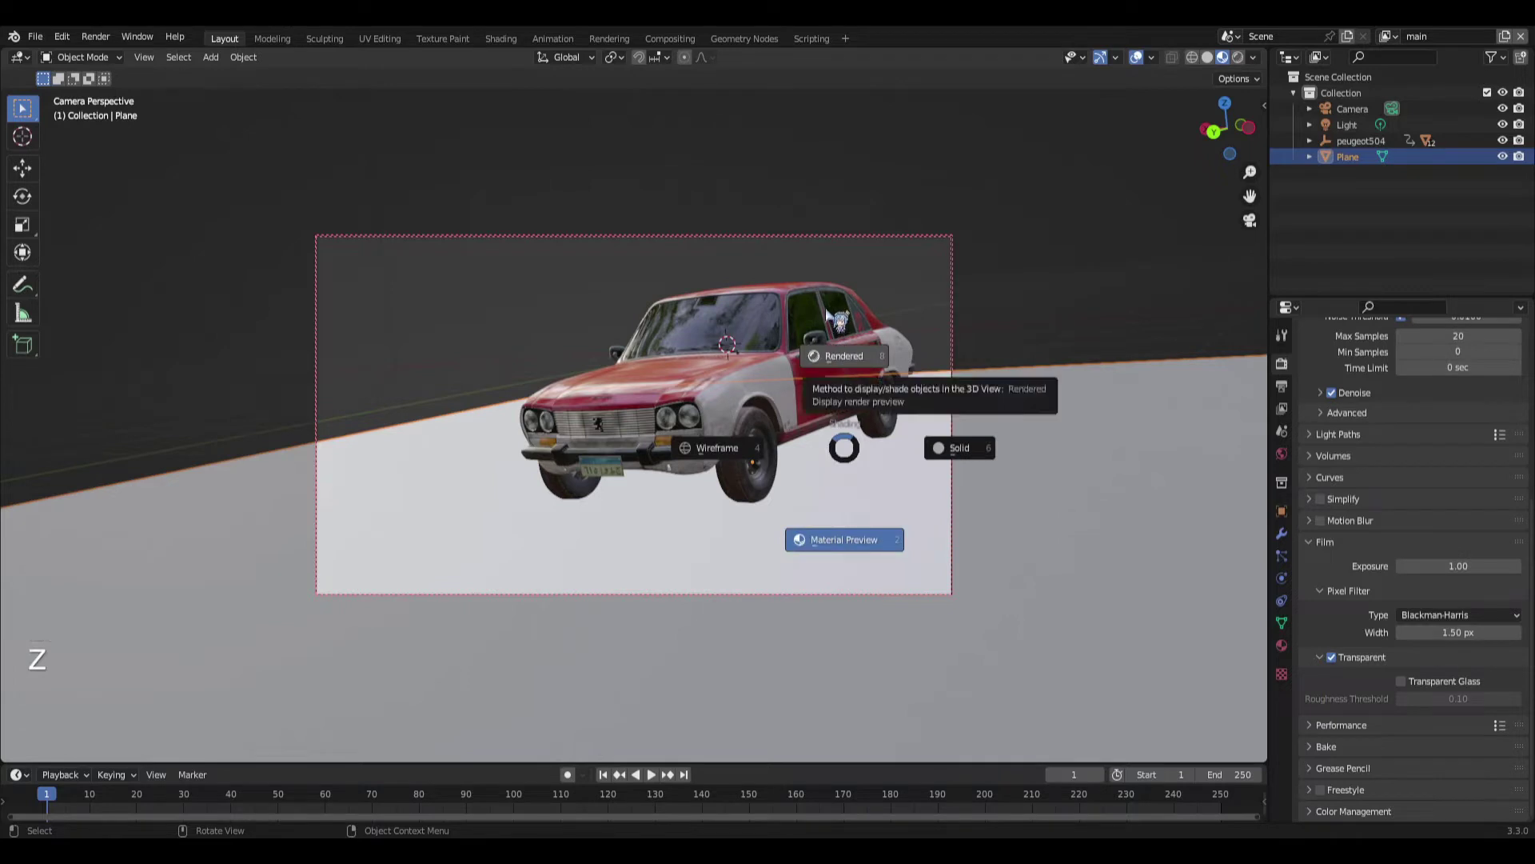
click(906, 370)
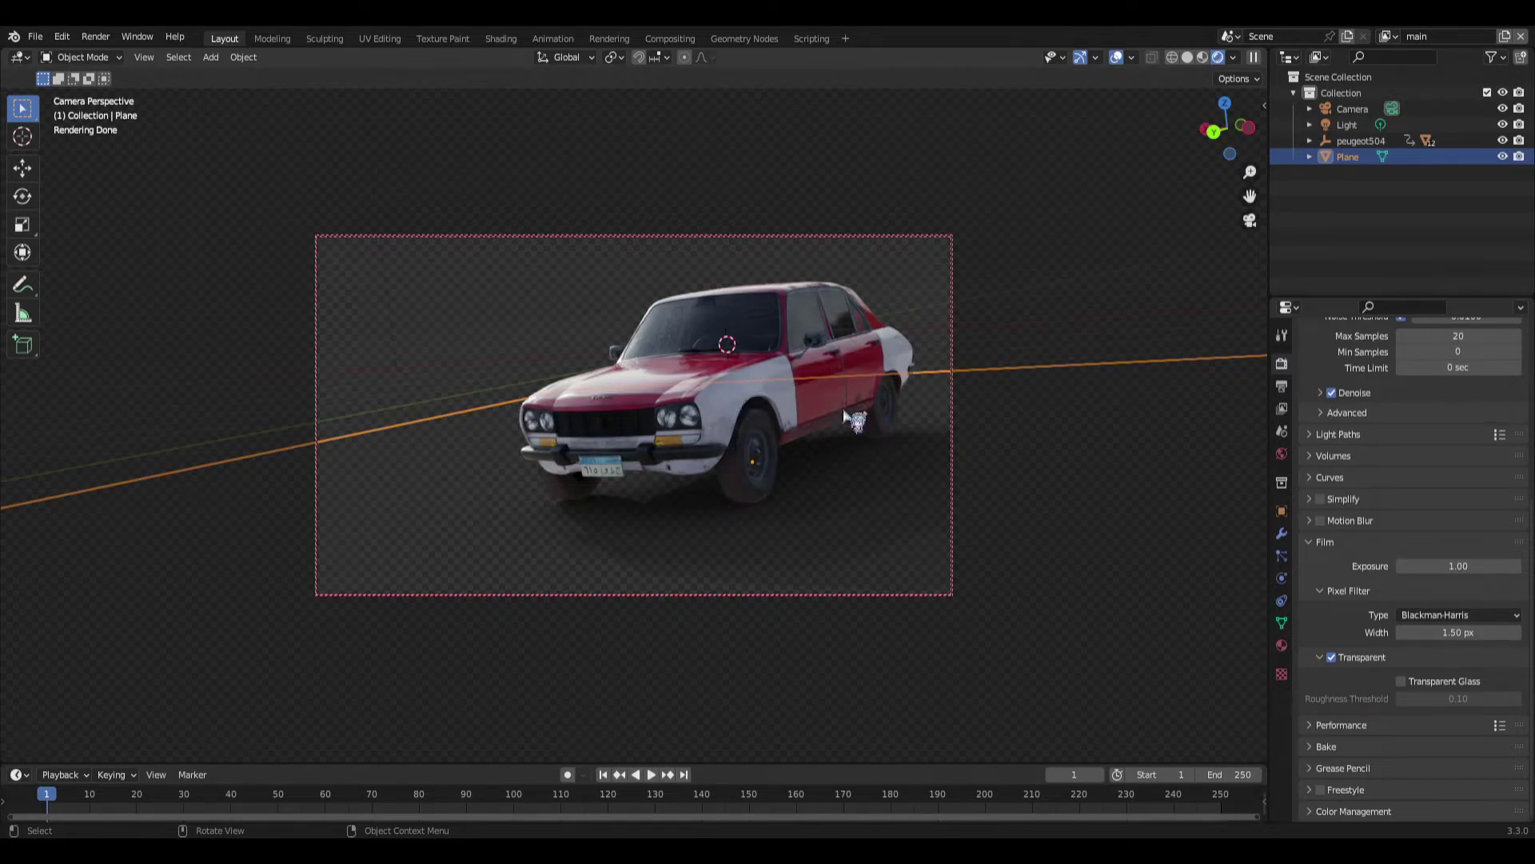
key(z)
click(831, 495)
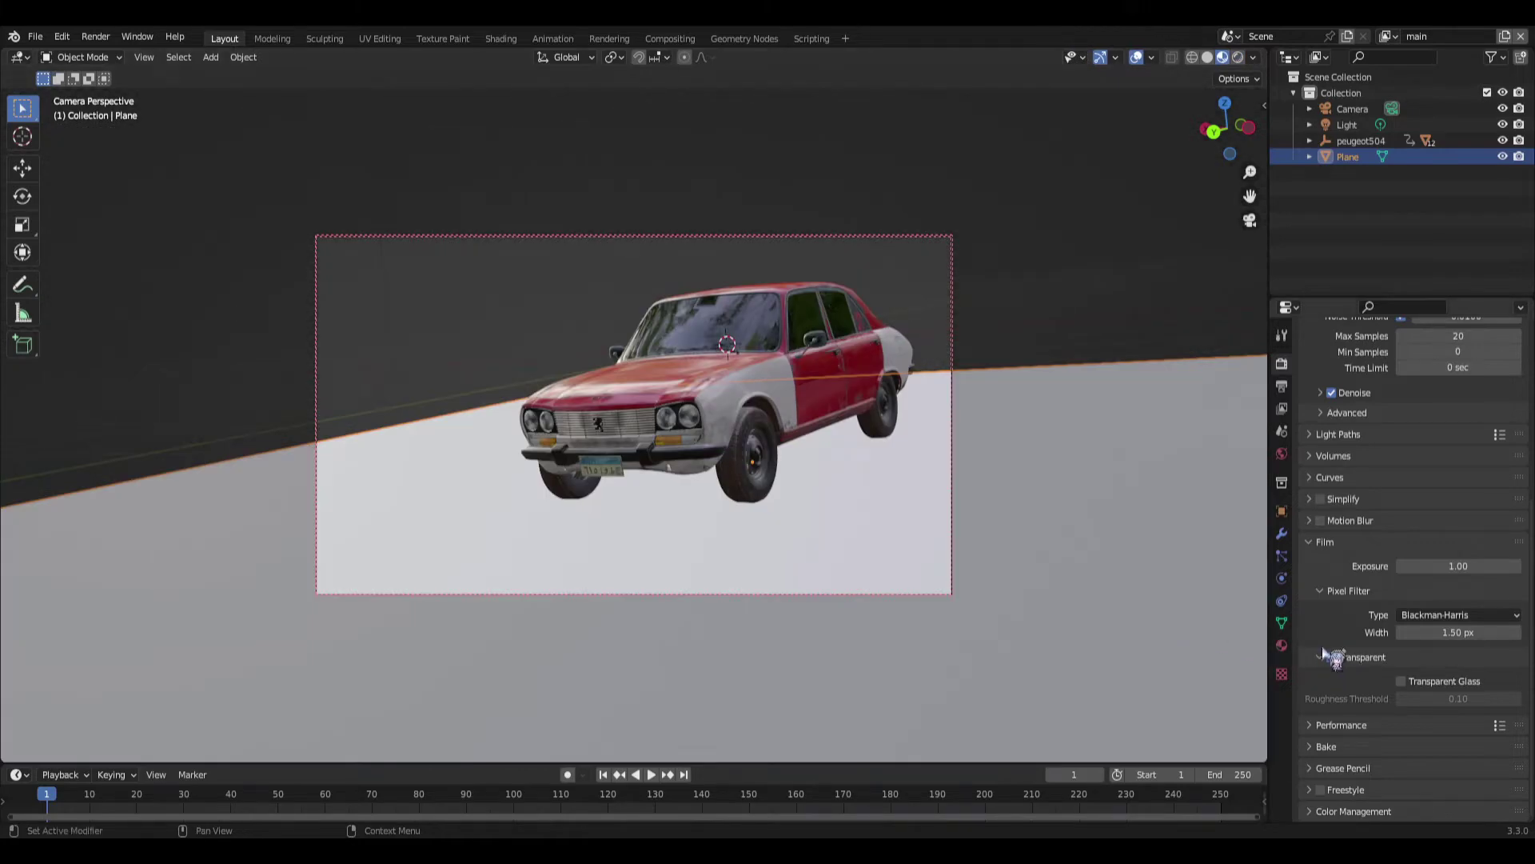
Make background the active view layer and exclude the collection holding the camera, light, car and plane from it.
click(1332, 658)
click(1388, 37)
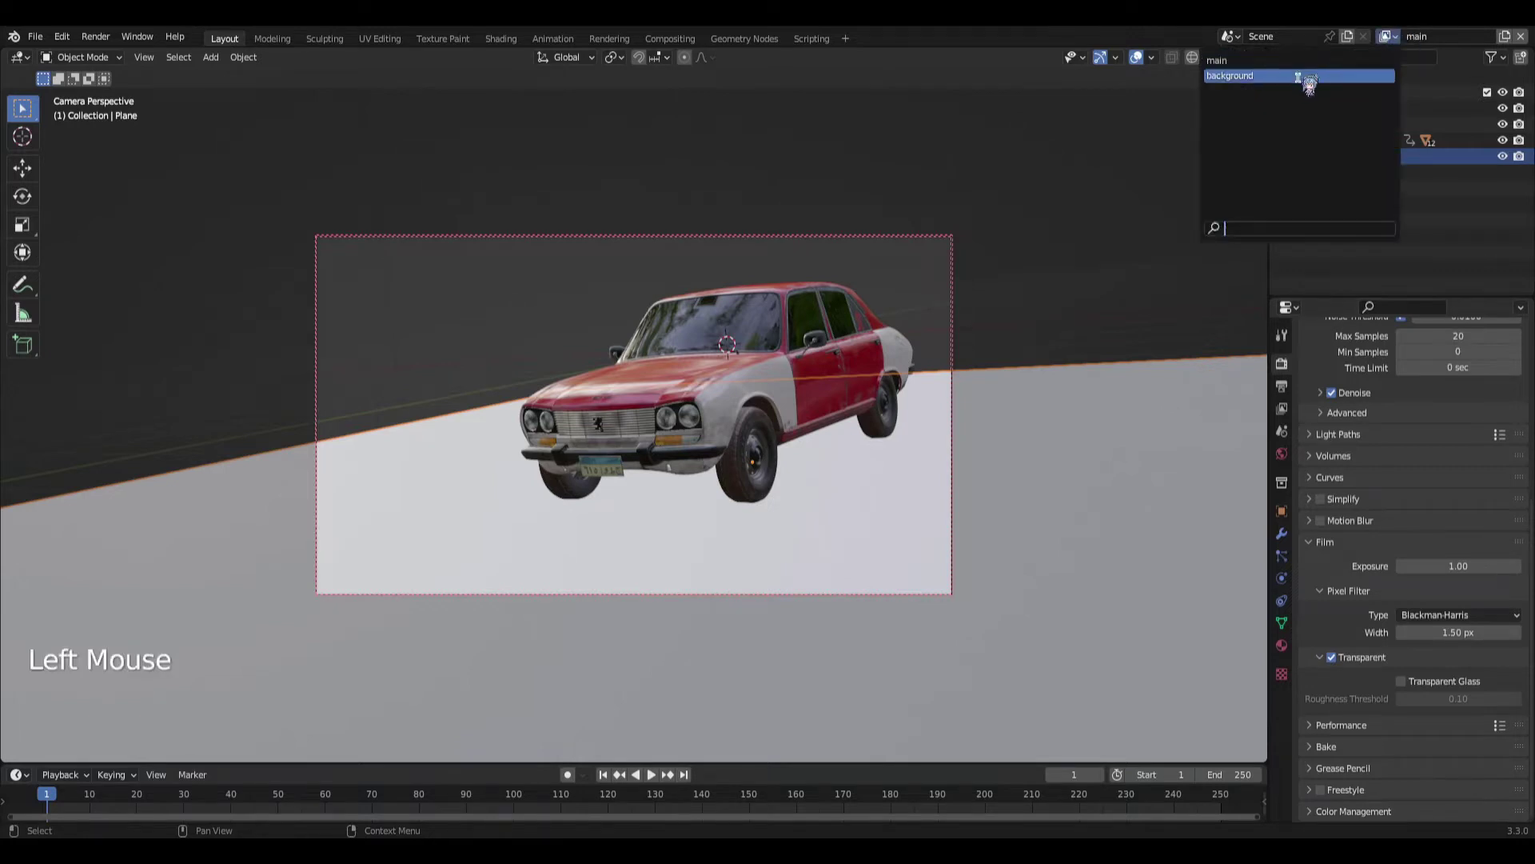
click(1269, 80)
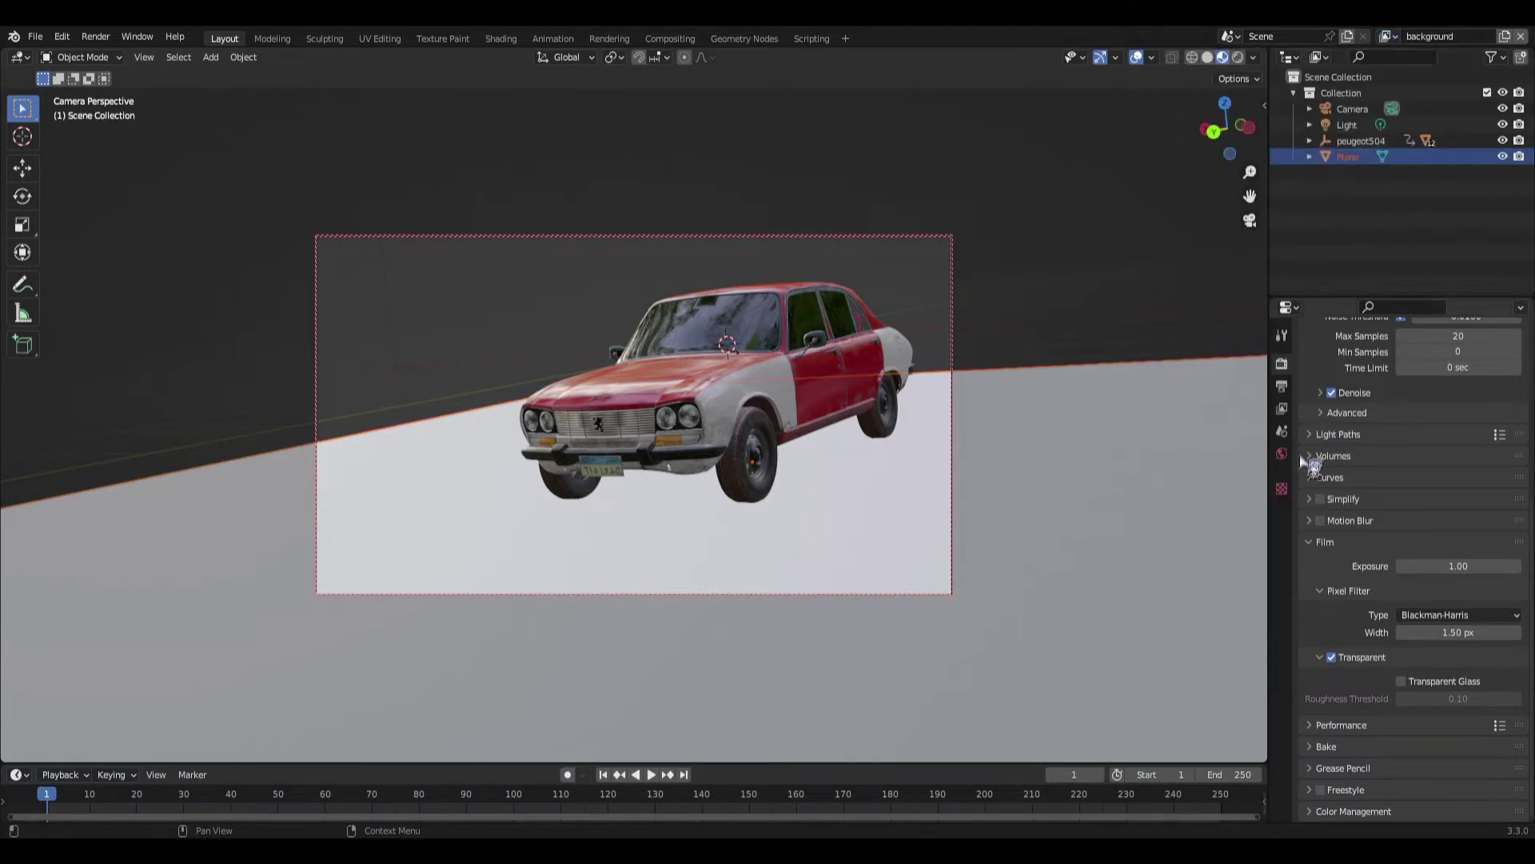
scroll(1351, 460, up, 5)
scroll(1346, 450, up, 5)
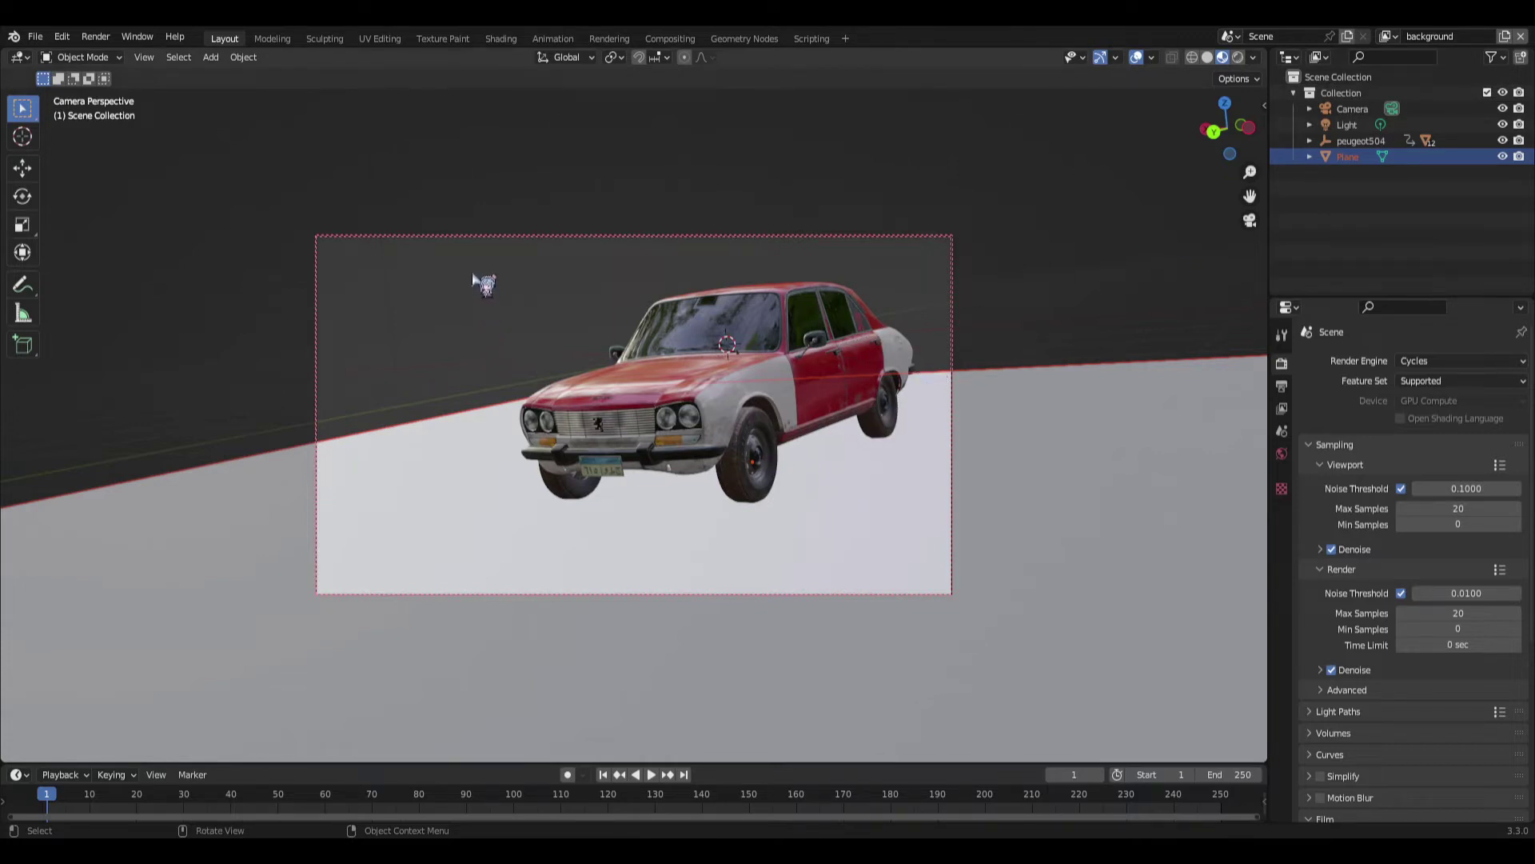
click(470, 478)
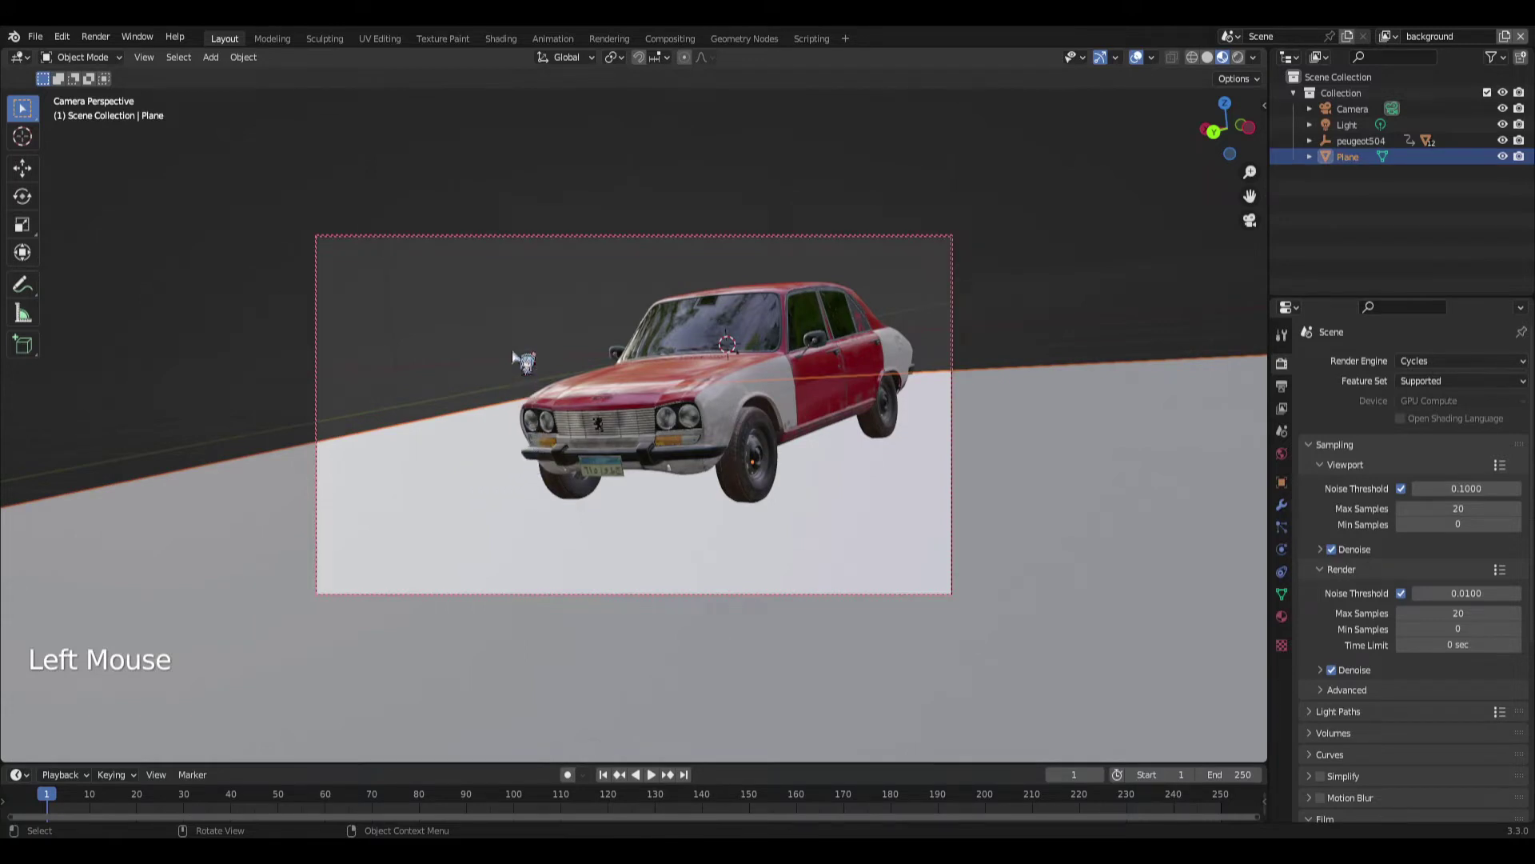
key(m)
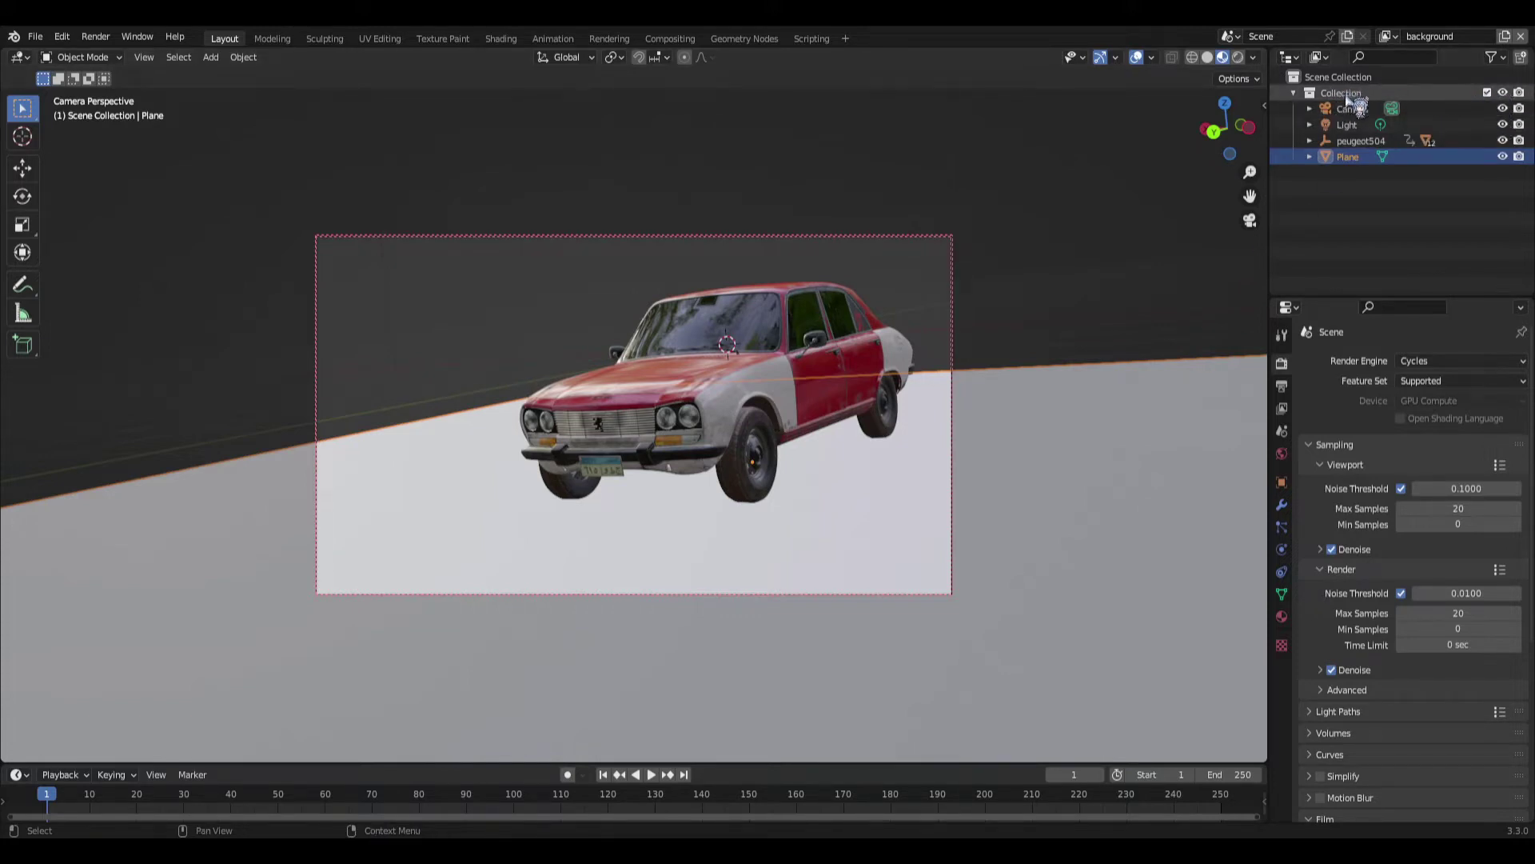
click(1487, 93)
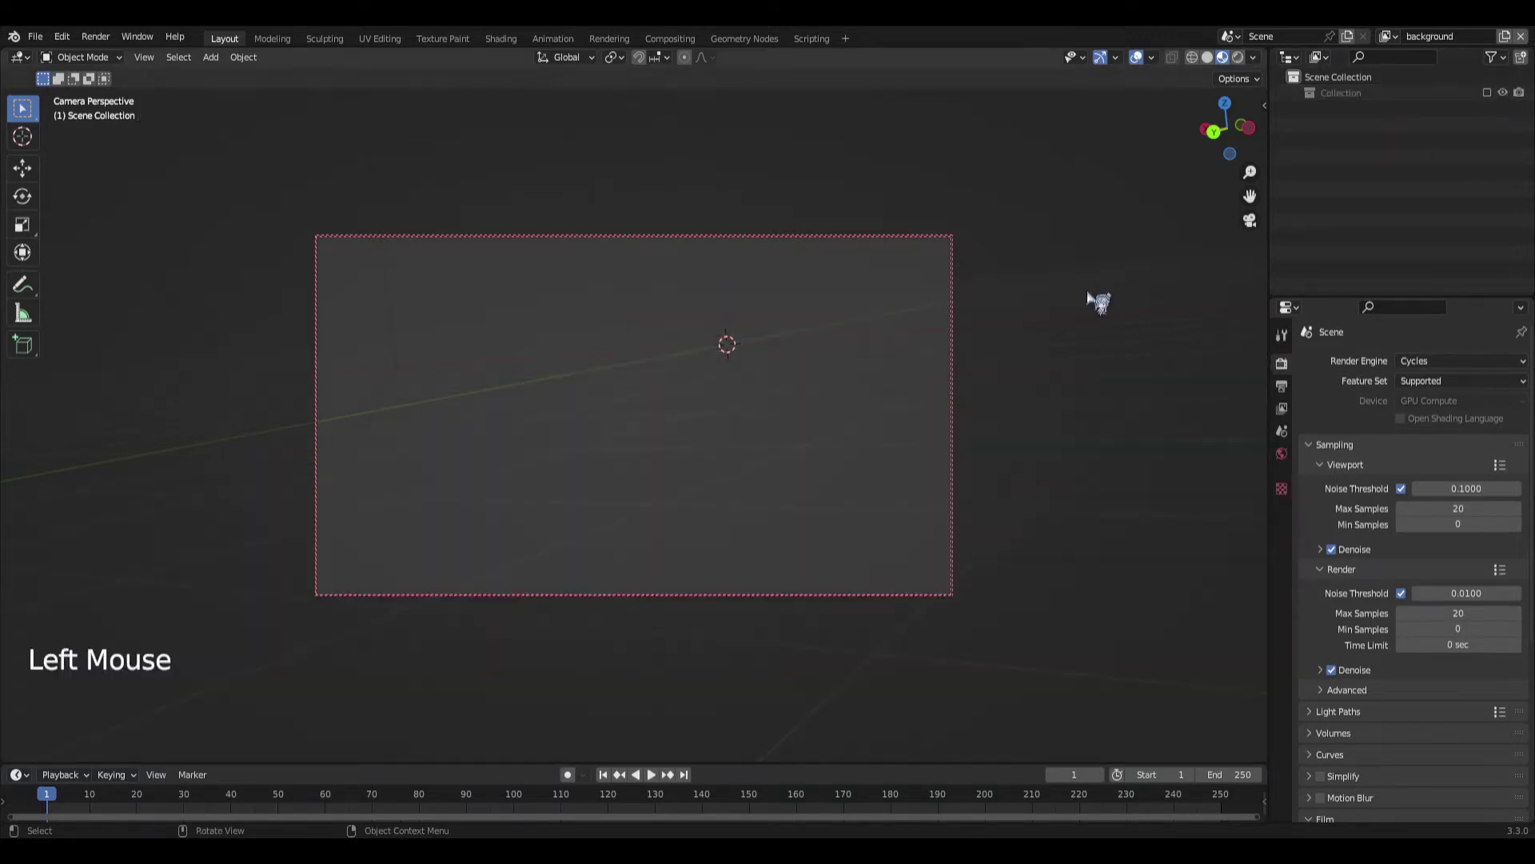
Enable the Environment light pass for the background view layer.
click(1282, 409)
scroll(1427, 472, down, 1)
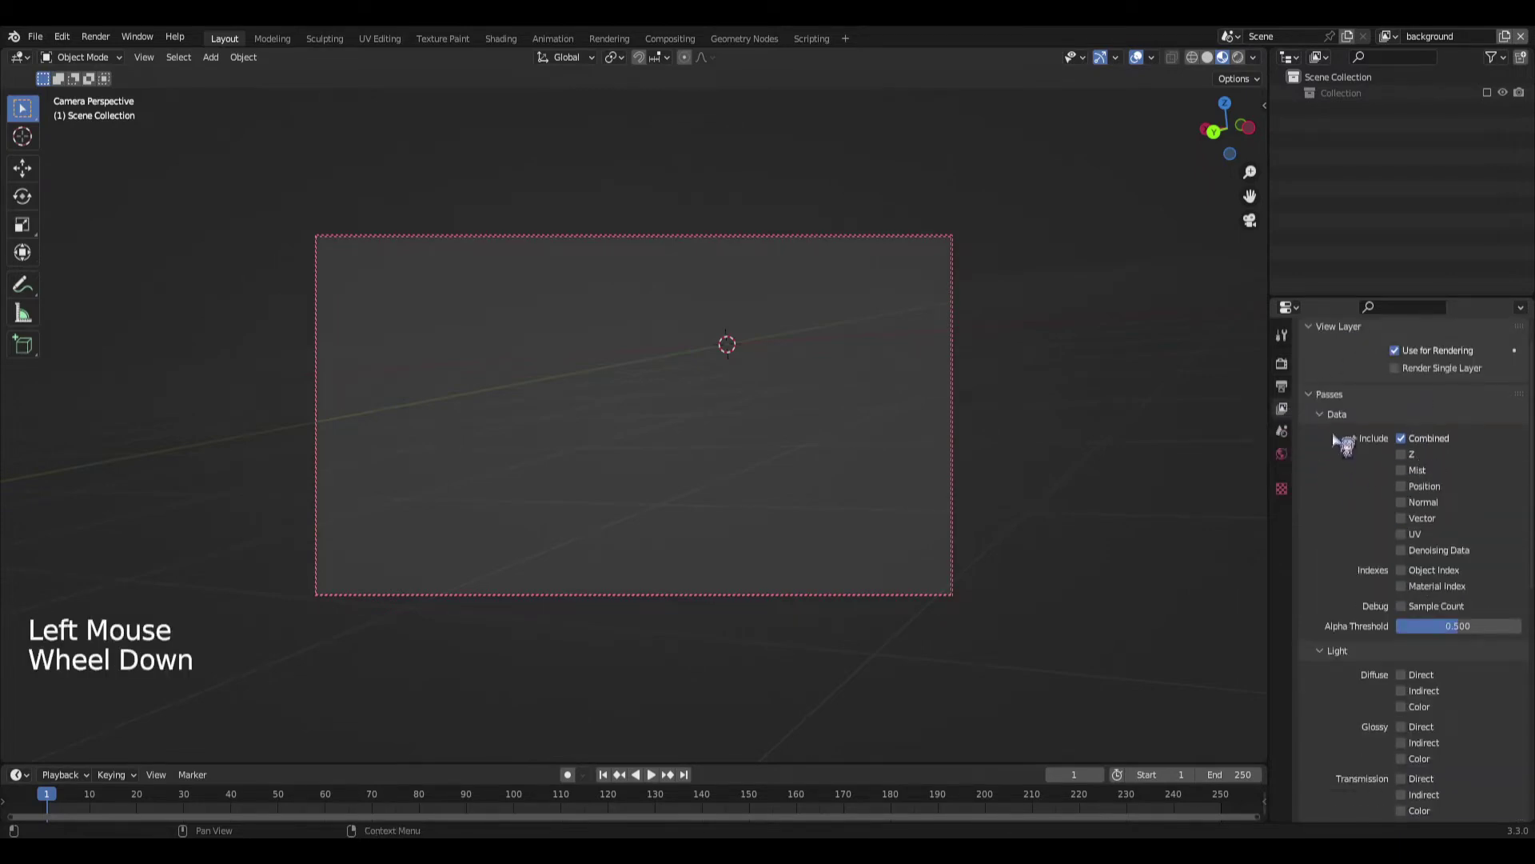
scroll(1344, 447, up, 1)
scroll(1347, 446, down, 4)
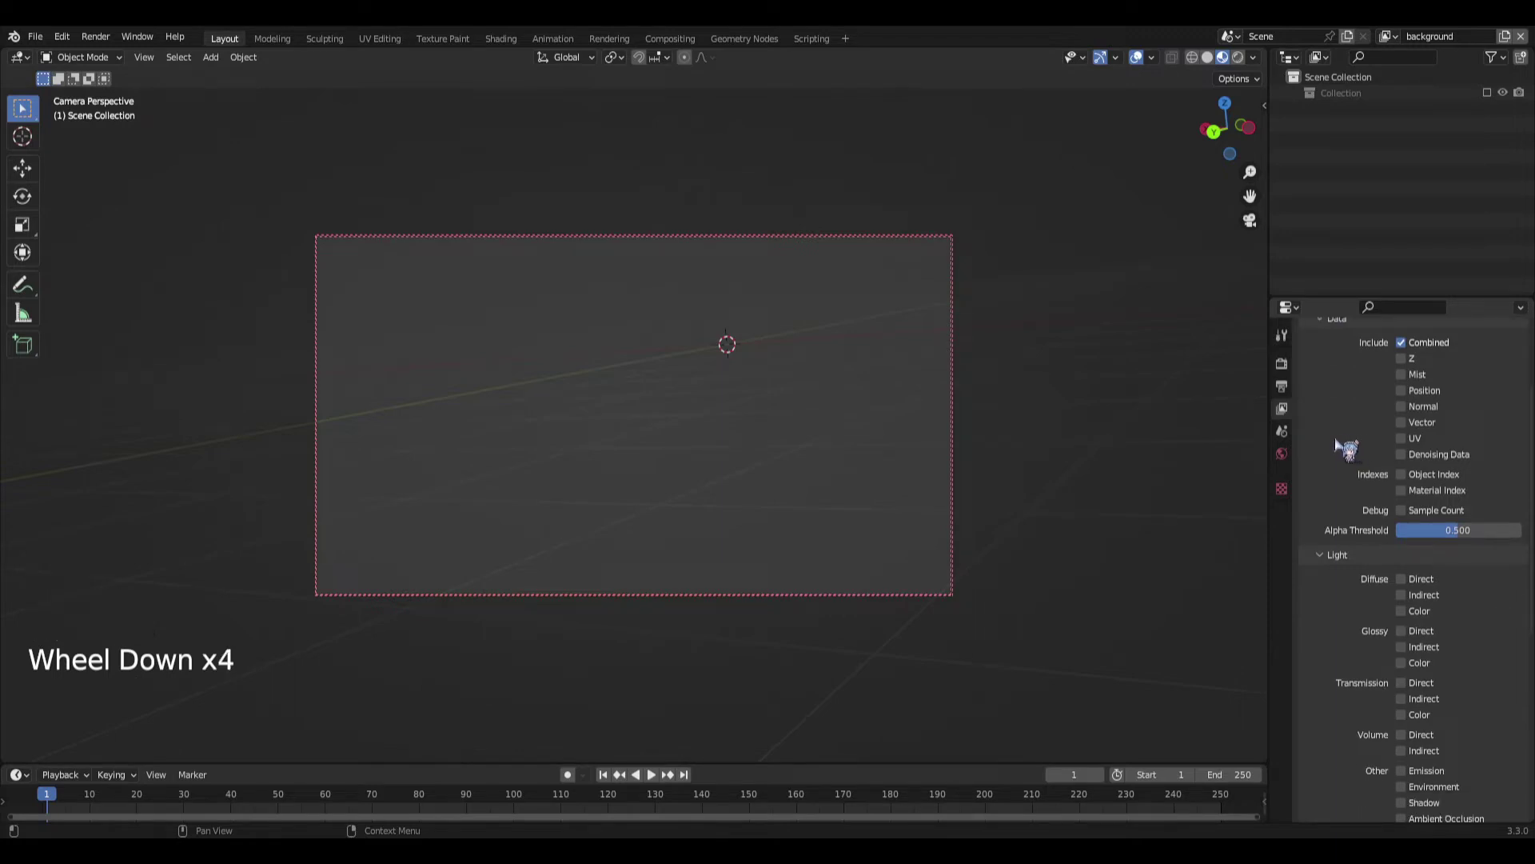
scroll(1347, 448, down, 6)
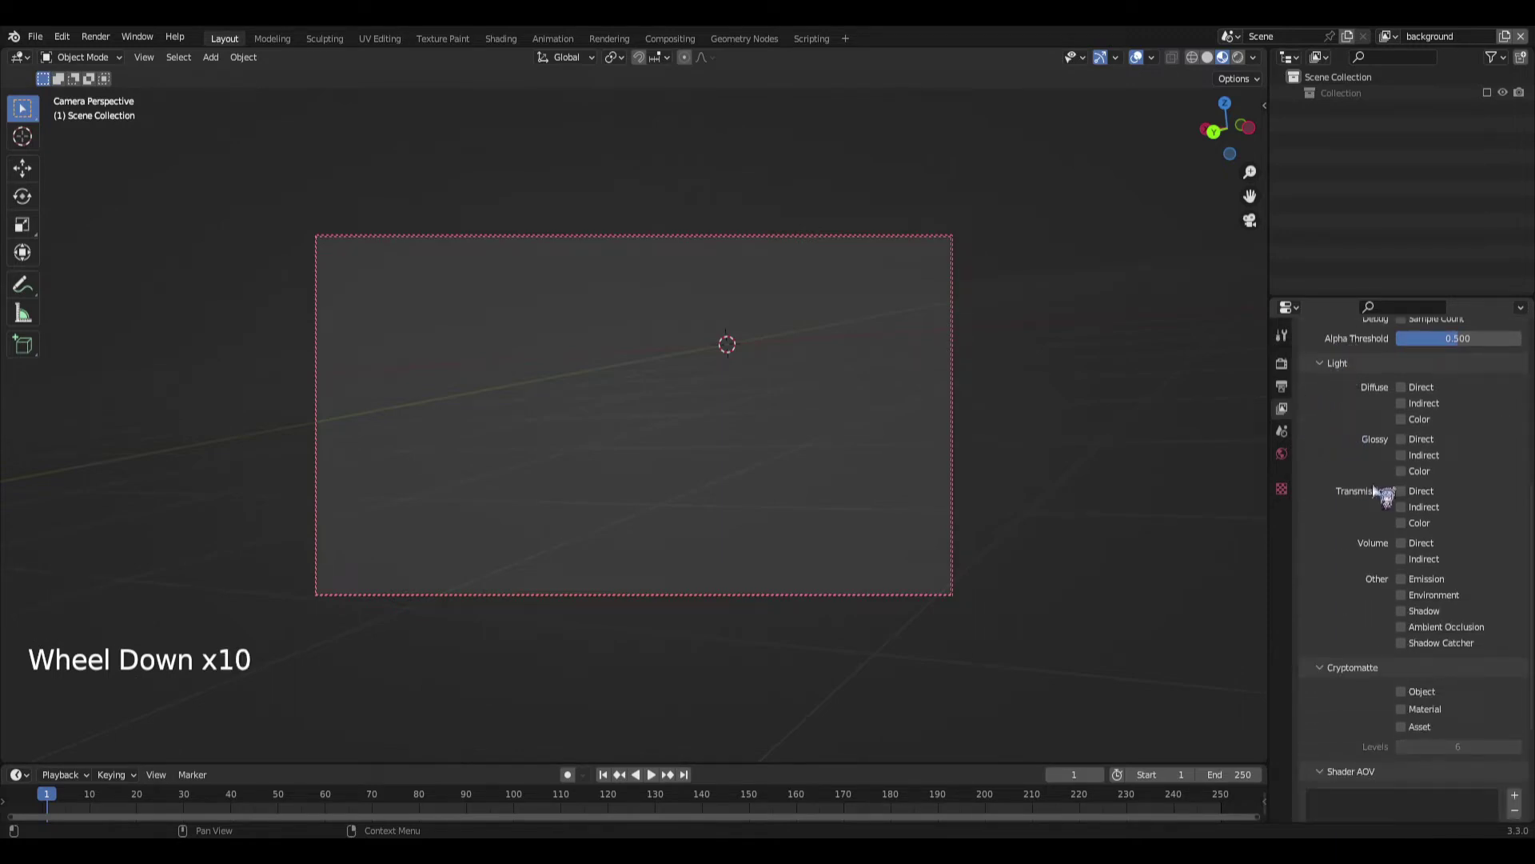
click(1407, 598)
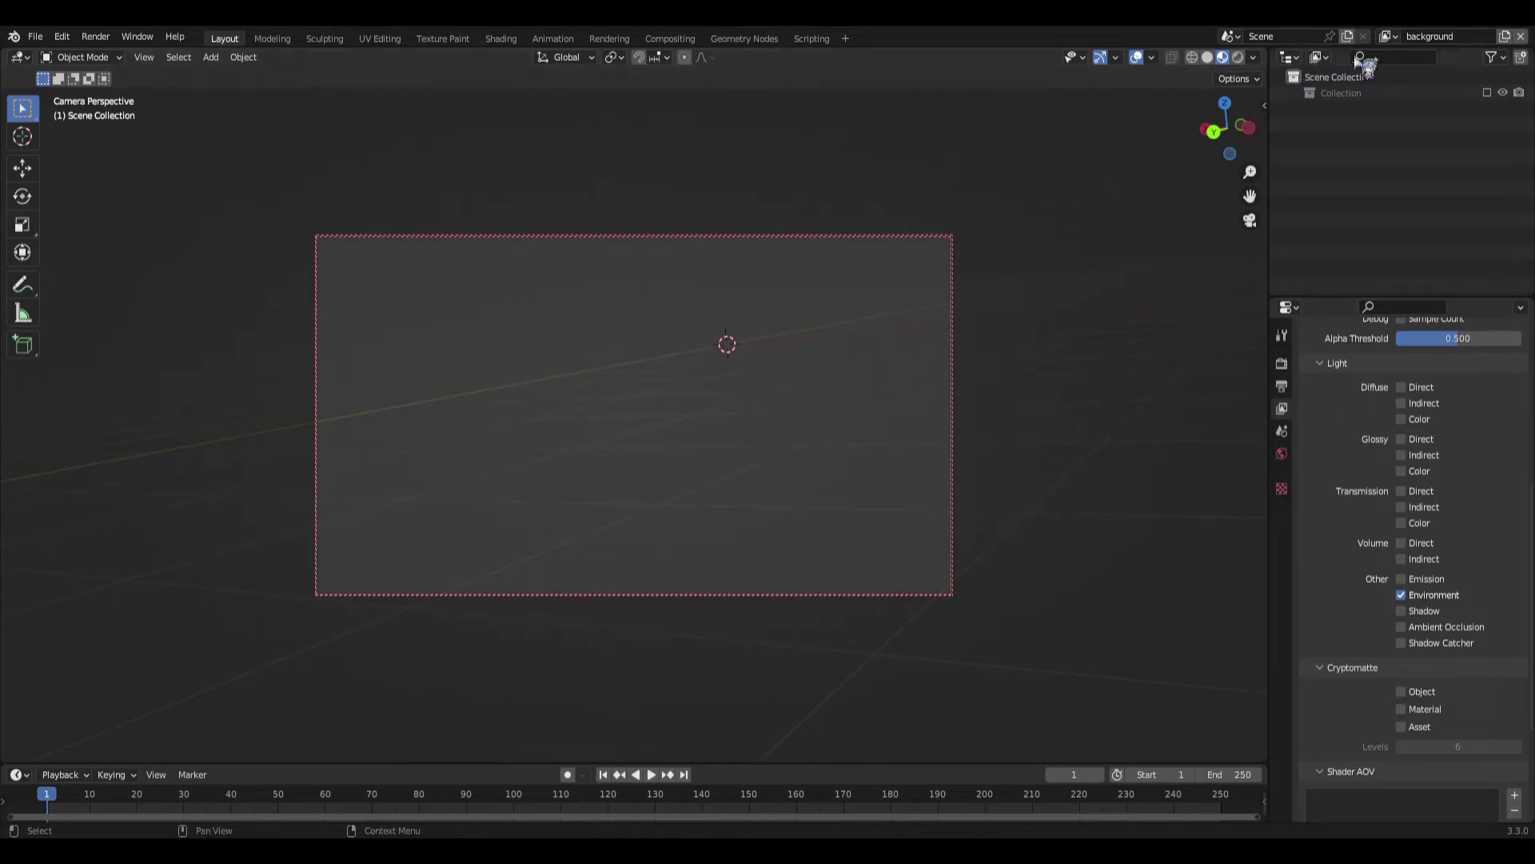
Make main the active view layer and render the image.
click(1389, 37)
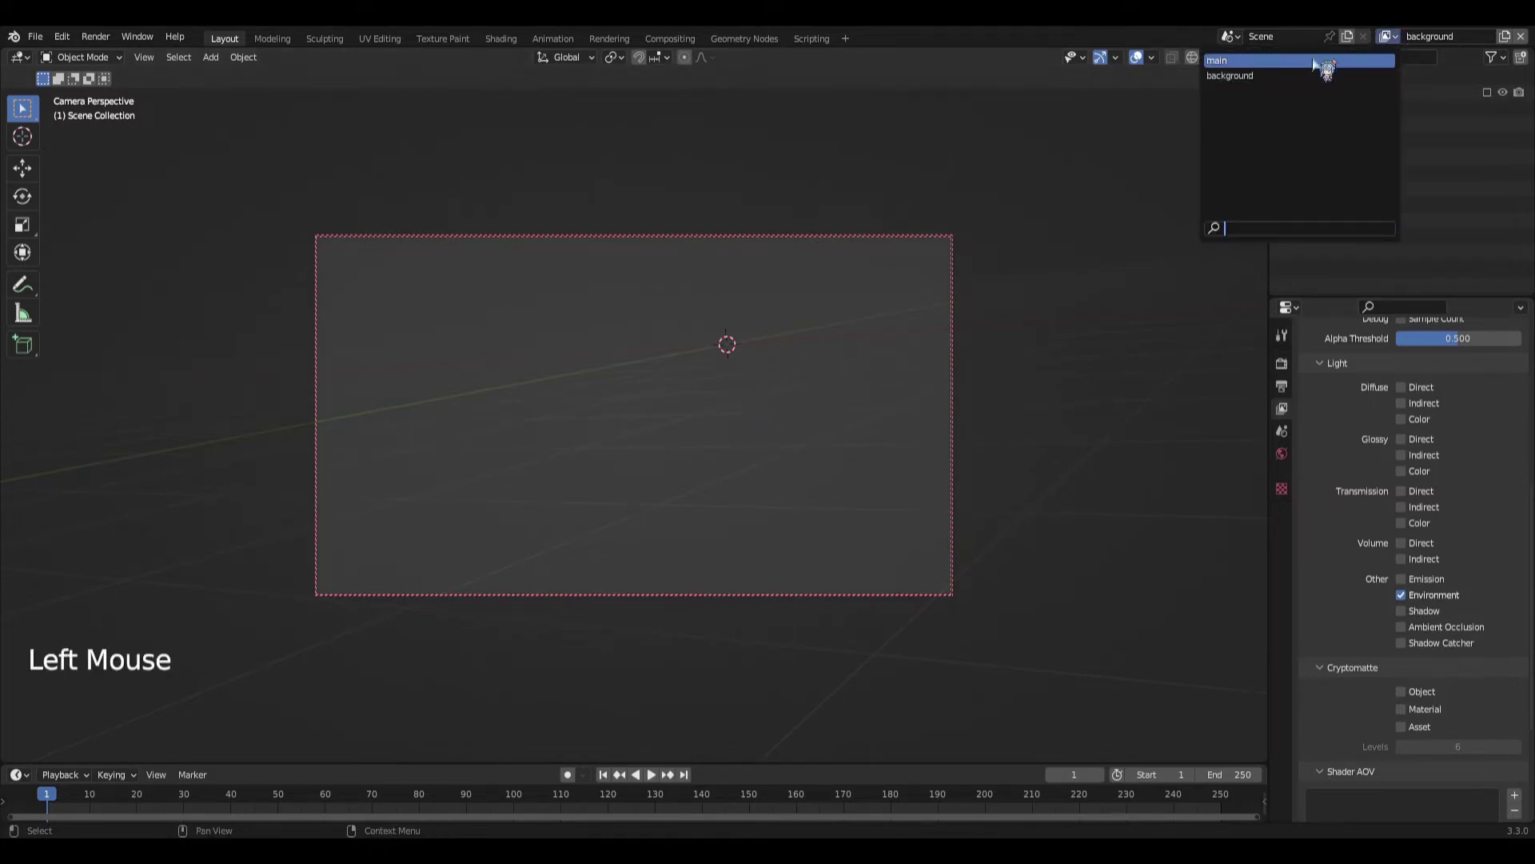
click(1315, 63)
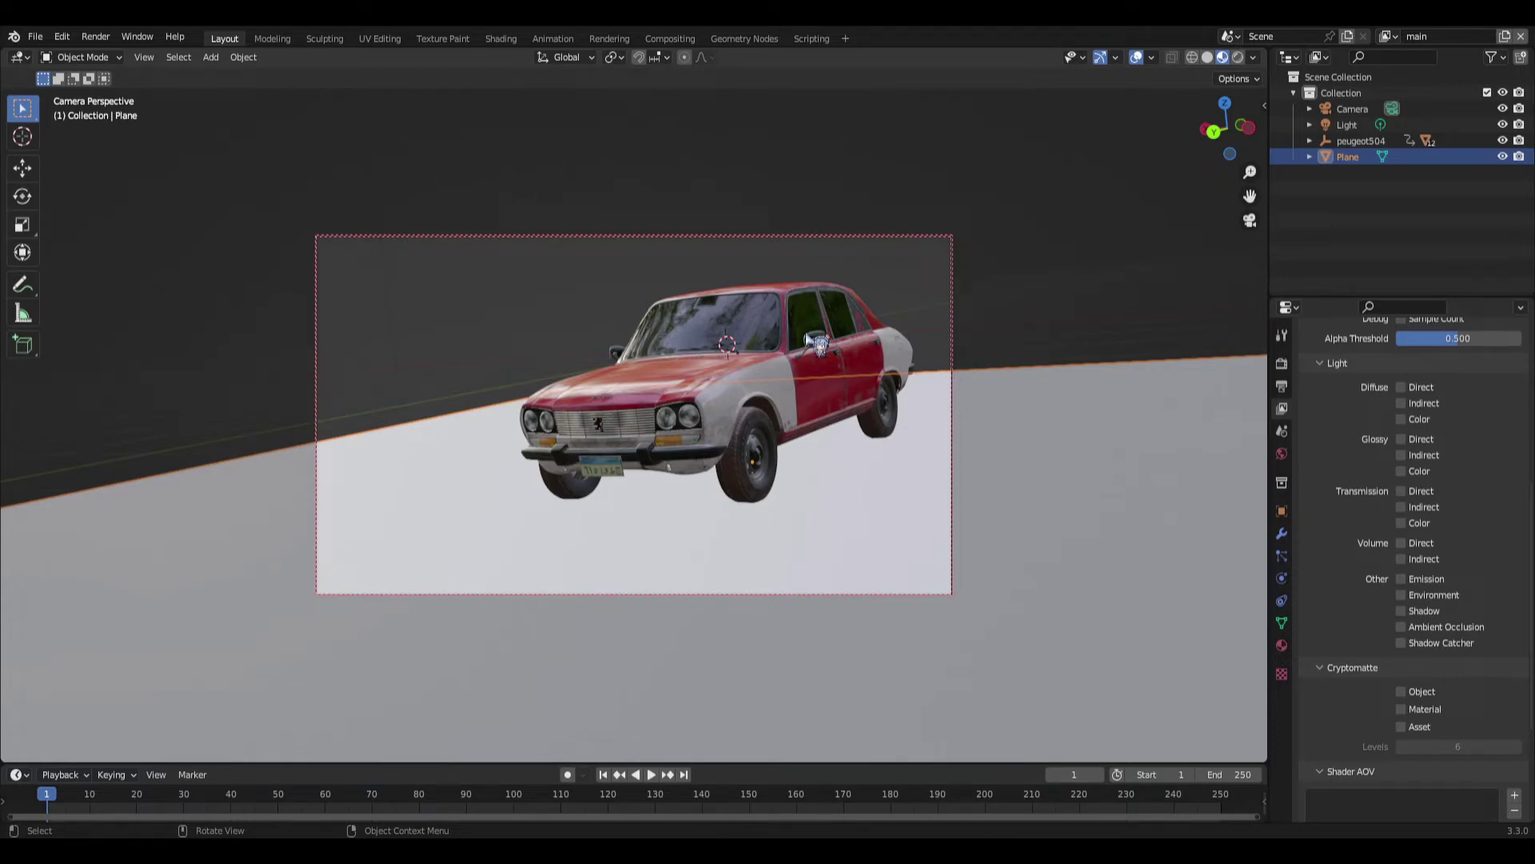
key(F12)
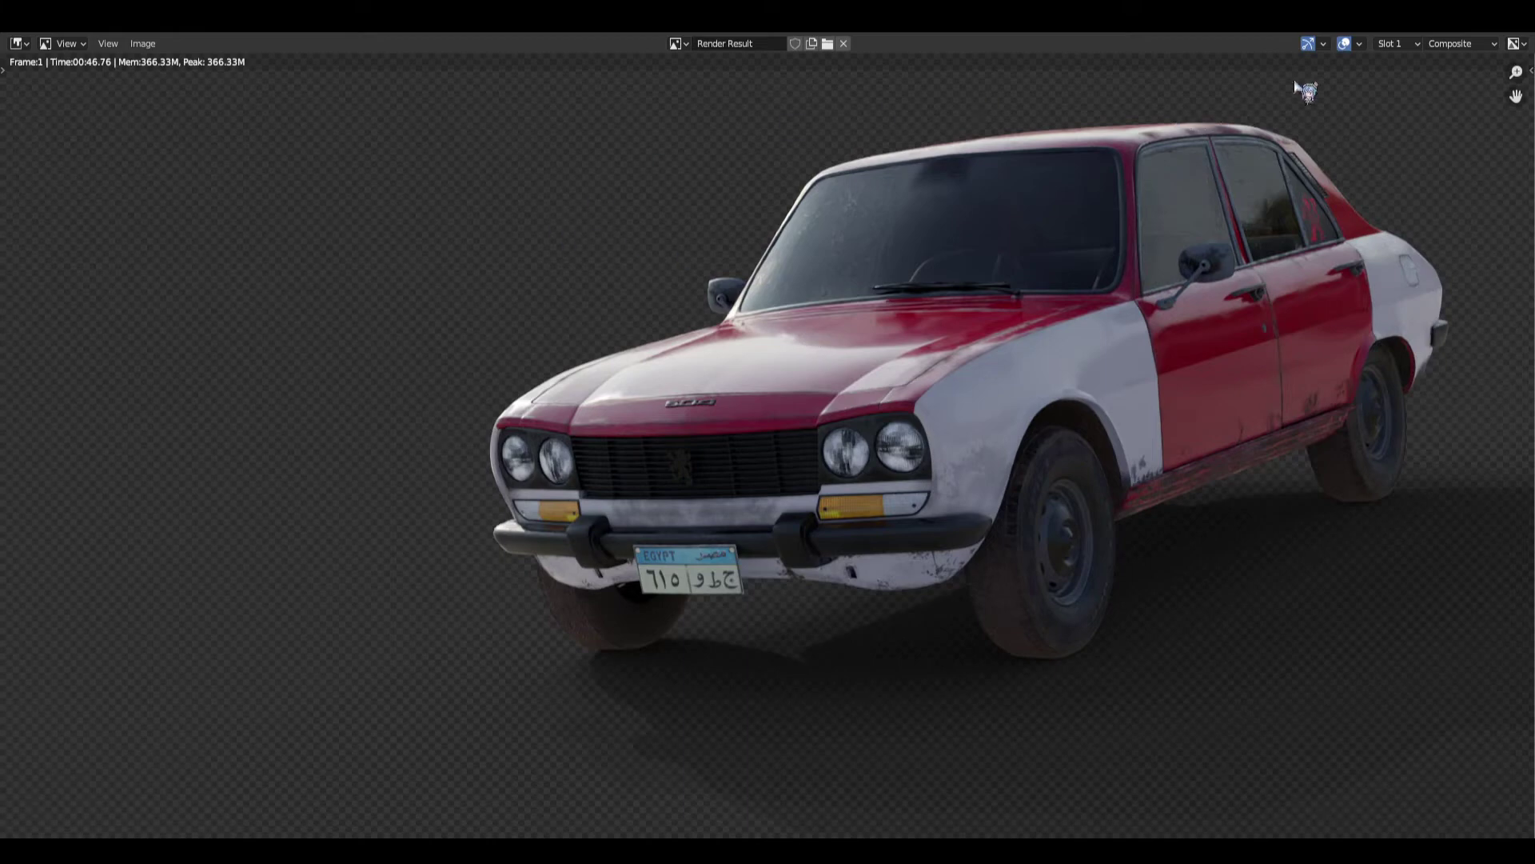
Display the main view layer's combined image in the render result.
click(1476, 46)
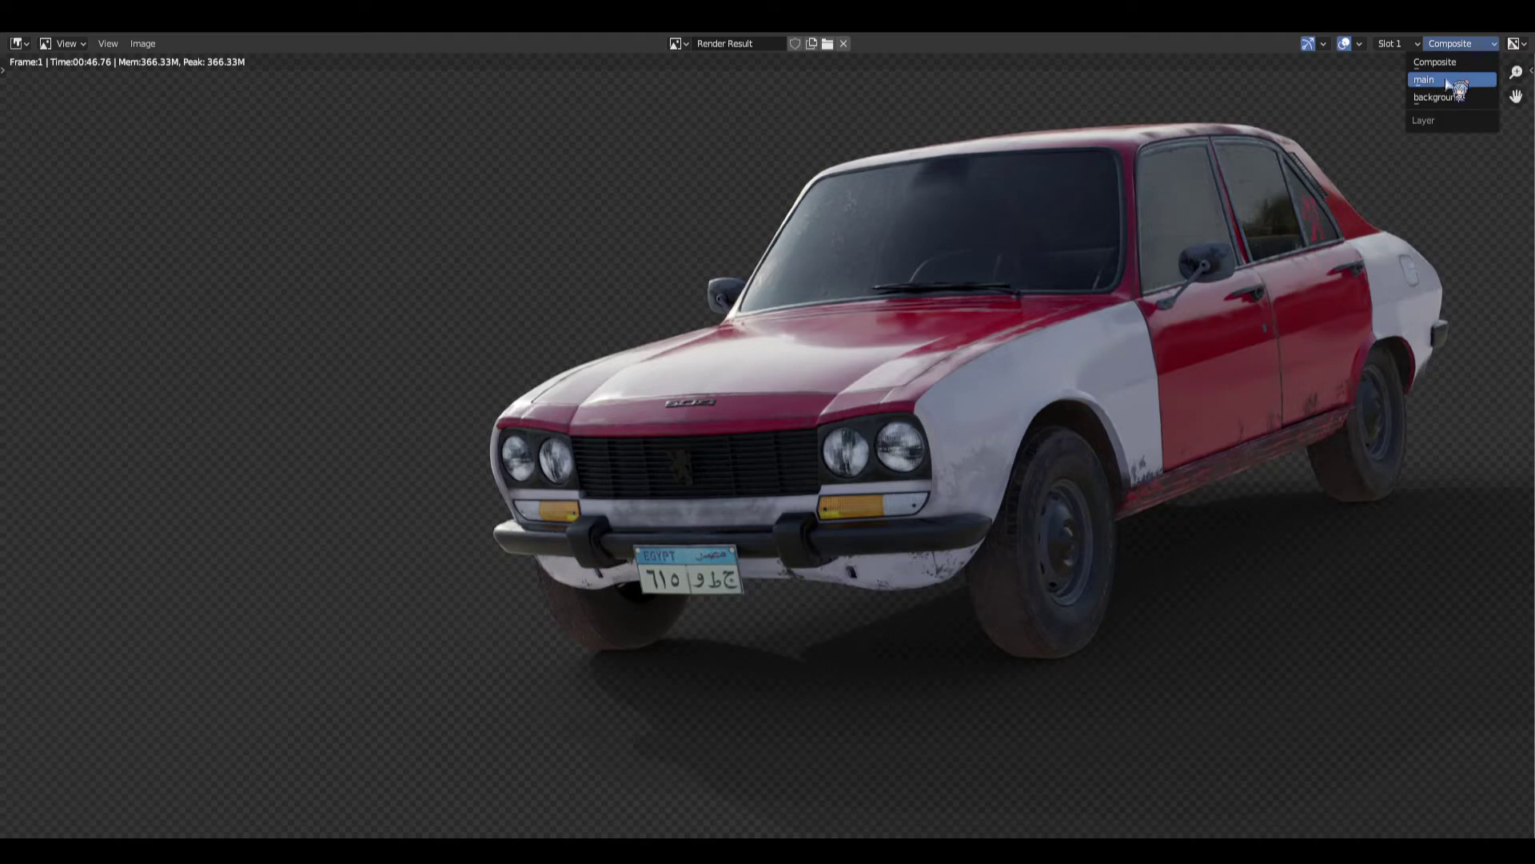
click(1449, 82)
click(1409, 44)
scroll(875, 384, down, 1)
scroll(888, 390, up, 1)
scroll(876, 368, down, 1)
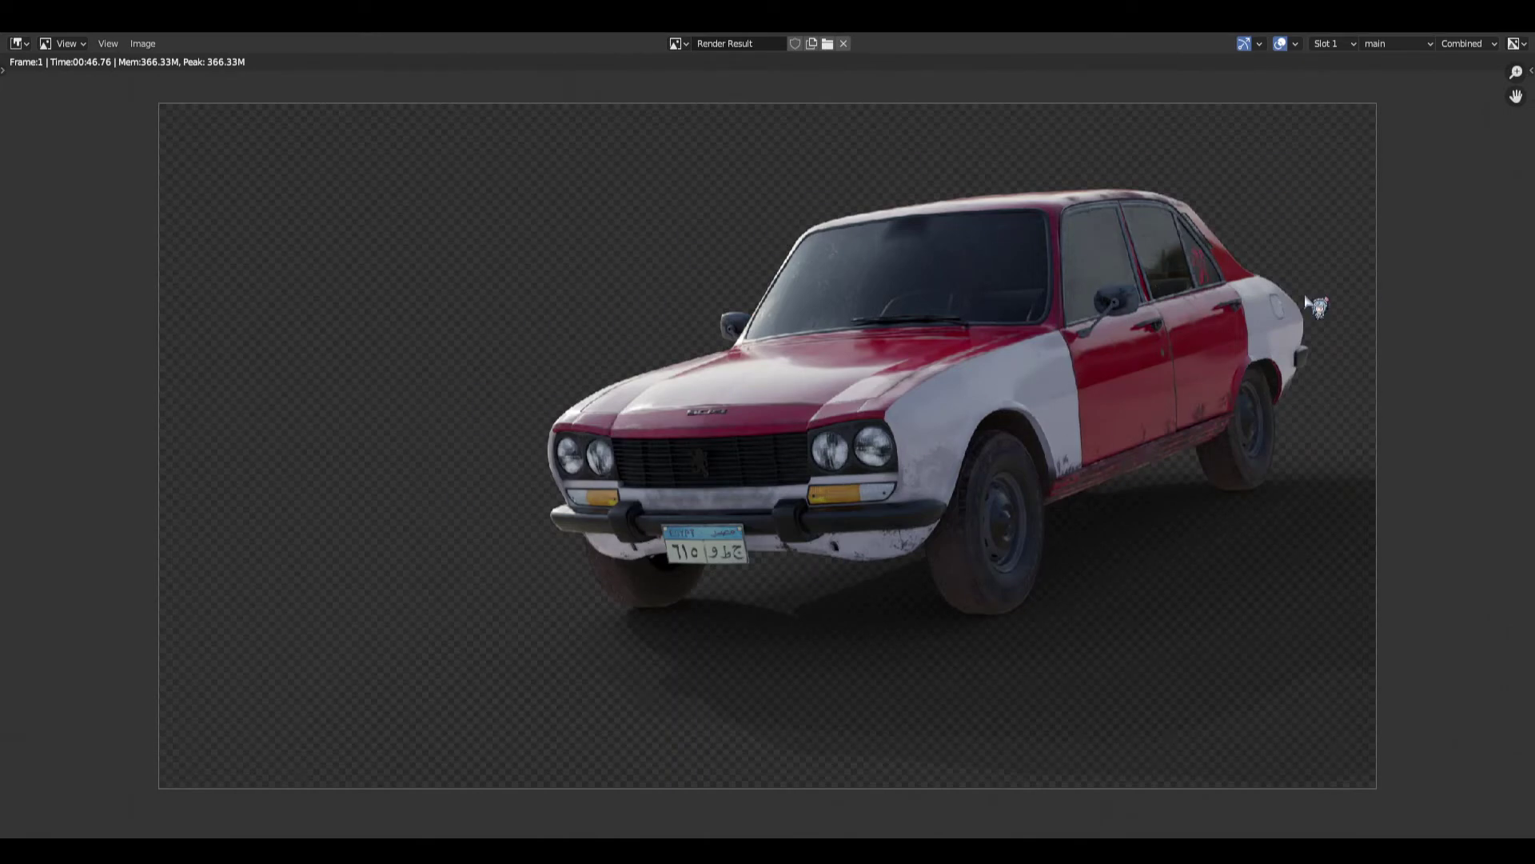
Inspect the background view layer's Env pass in the render result, and return the display to Composite.
click(1398, 44)
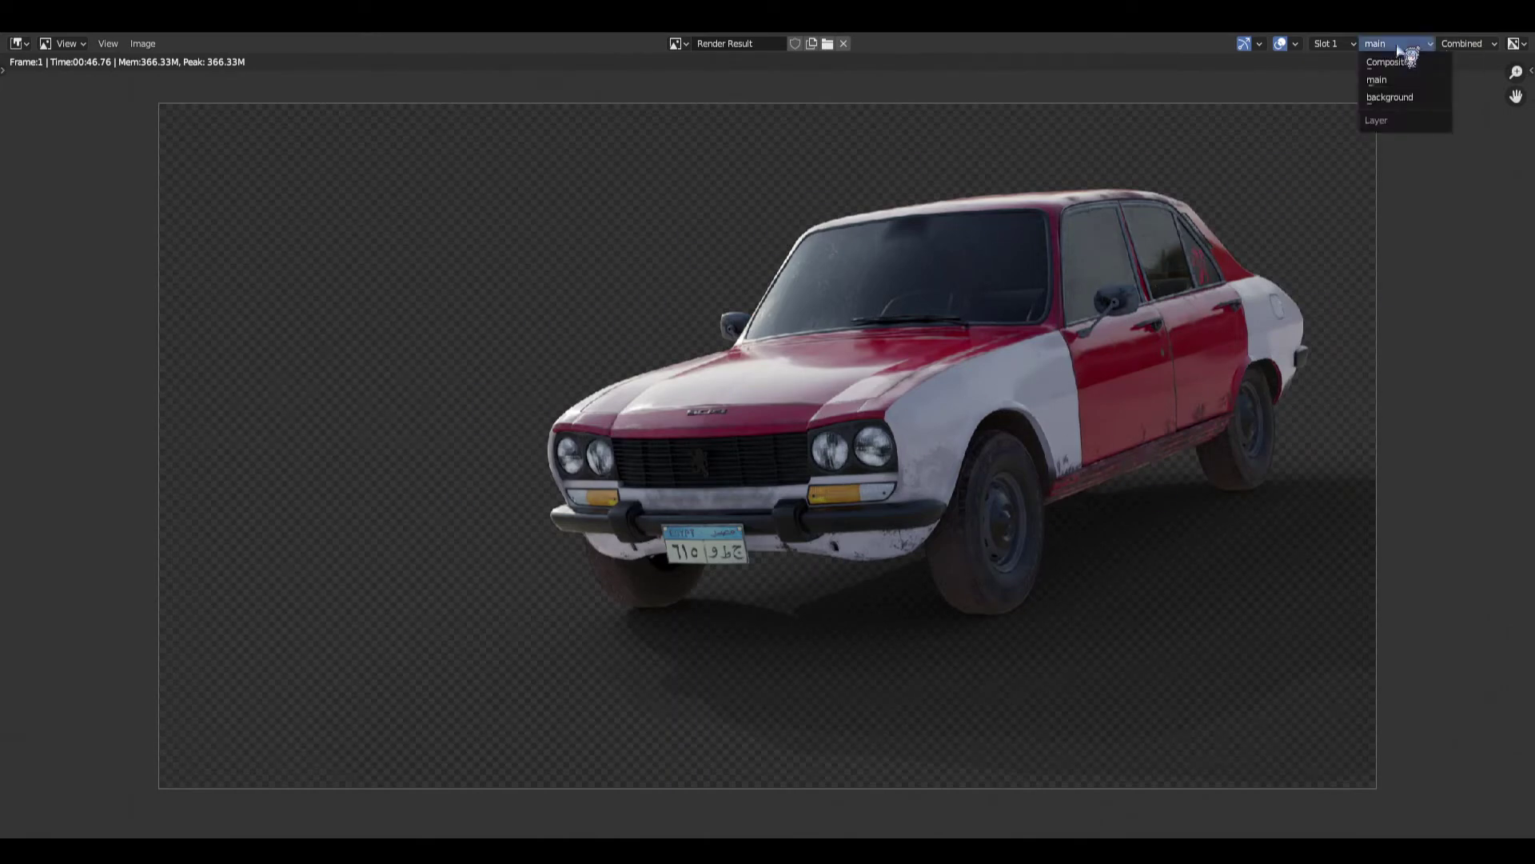
click(1423, 100)
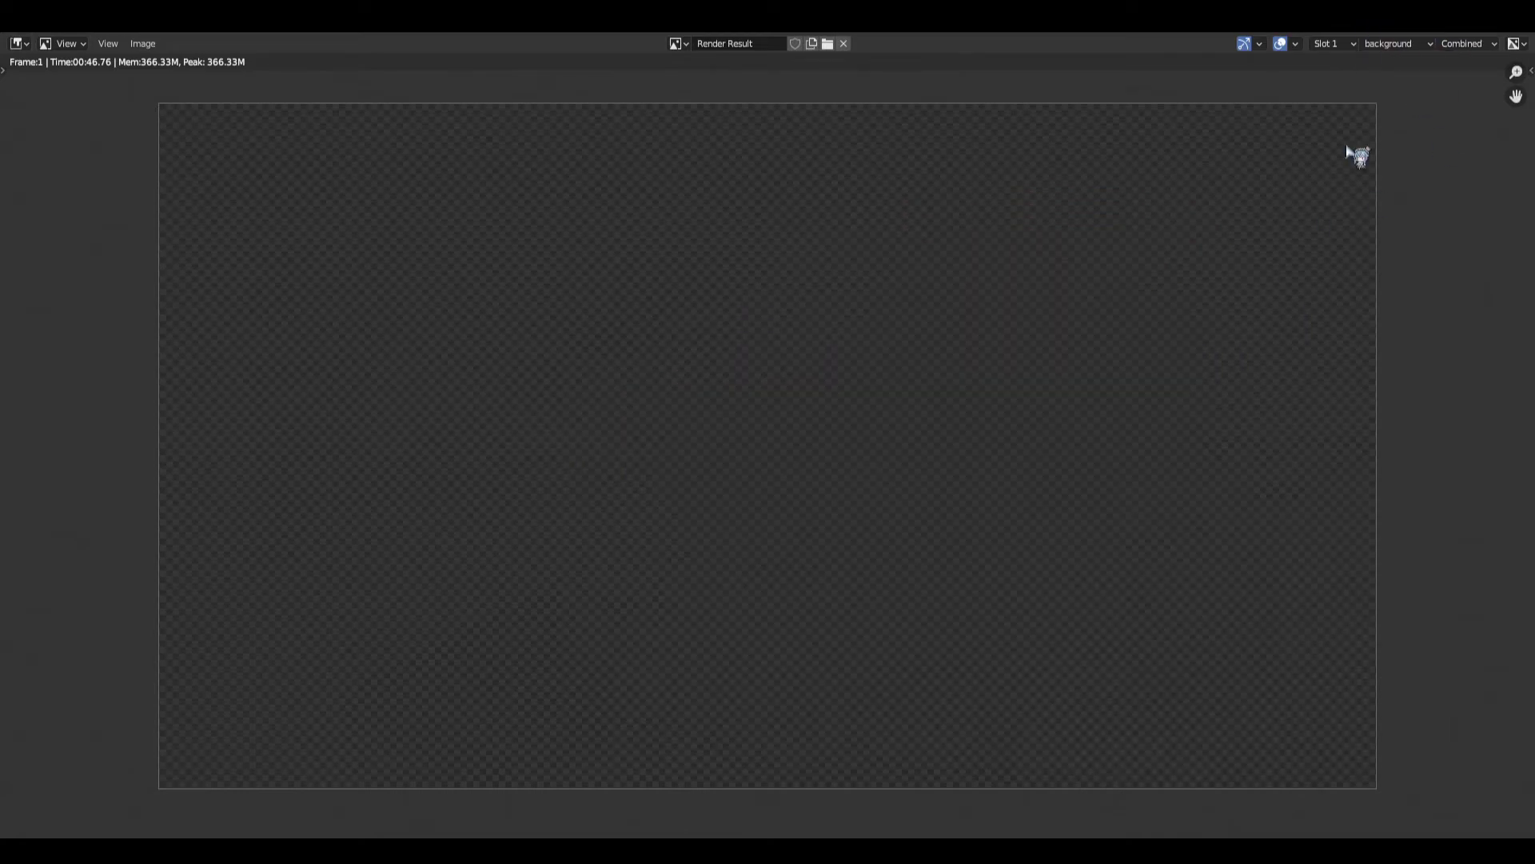
click(1478, 46)
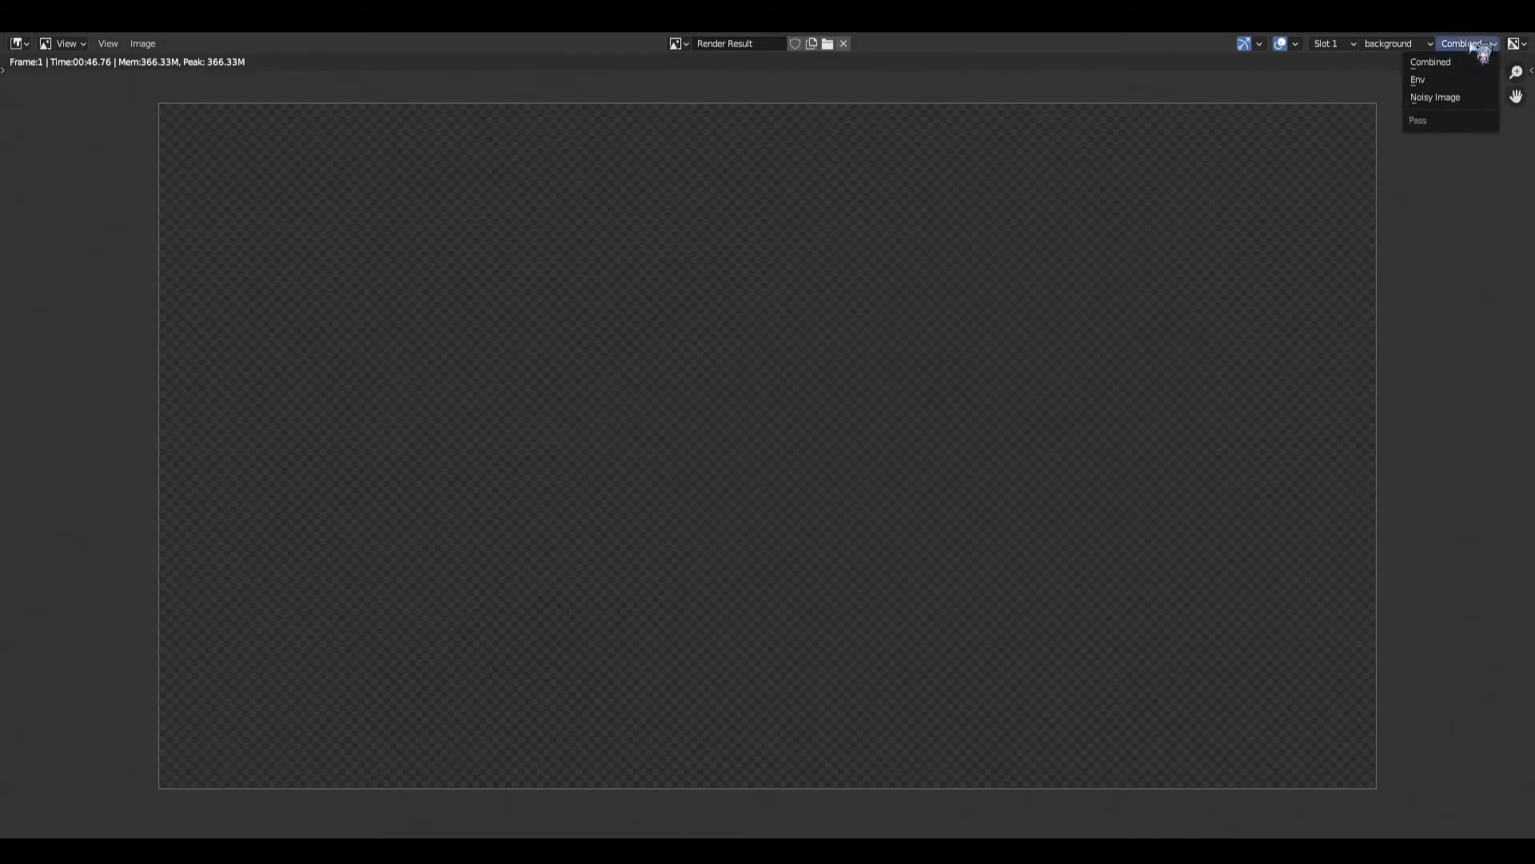
click(1439, 82)
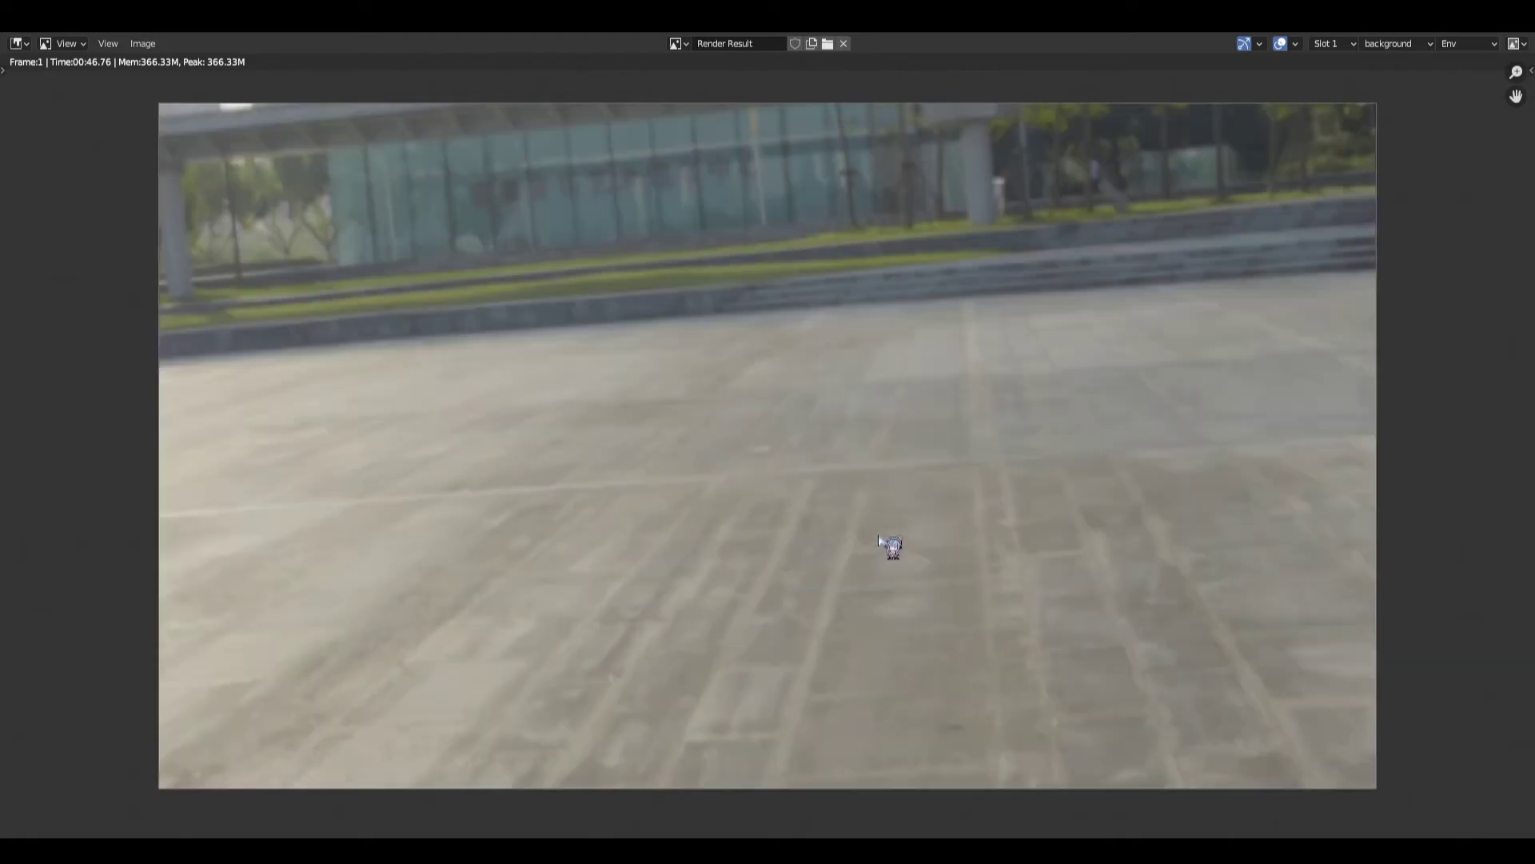
click(1408, 44)
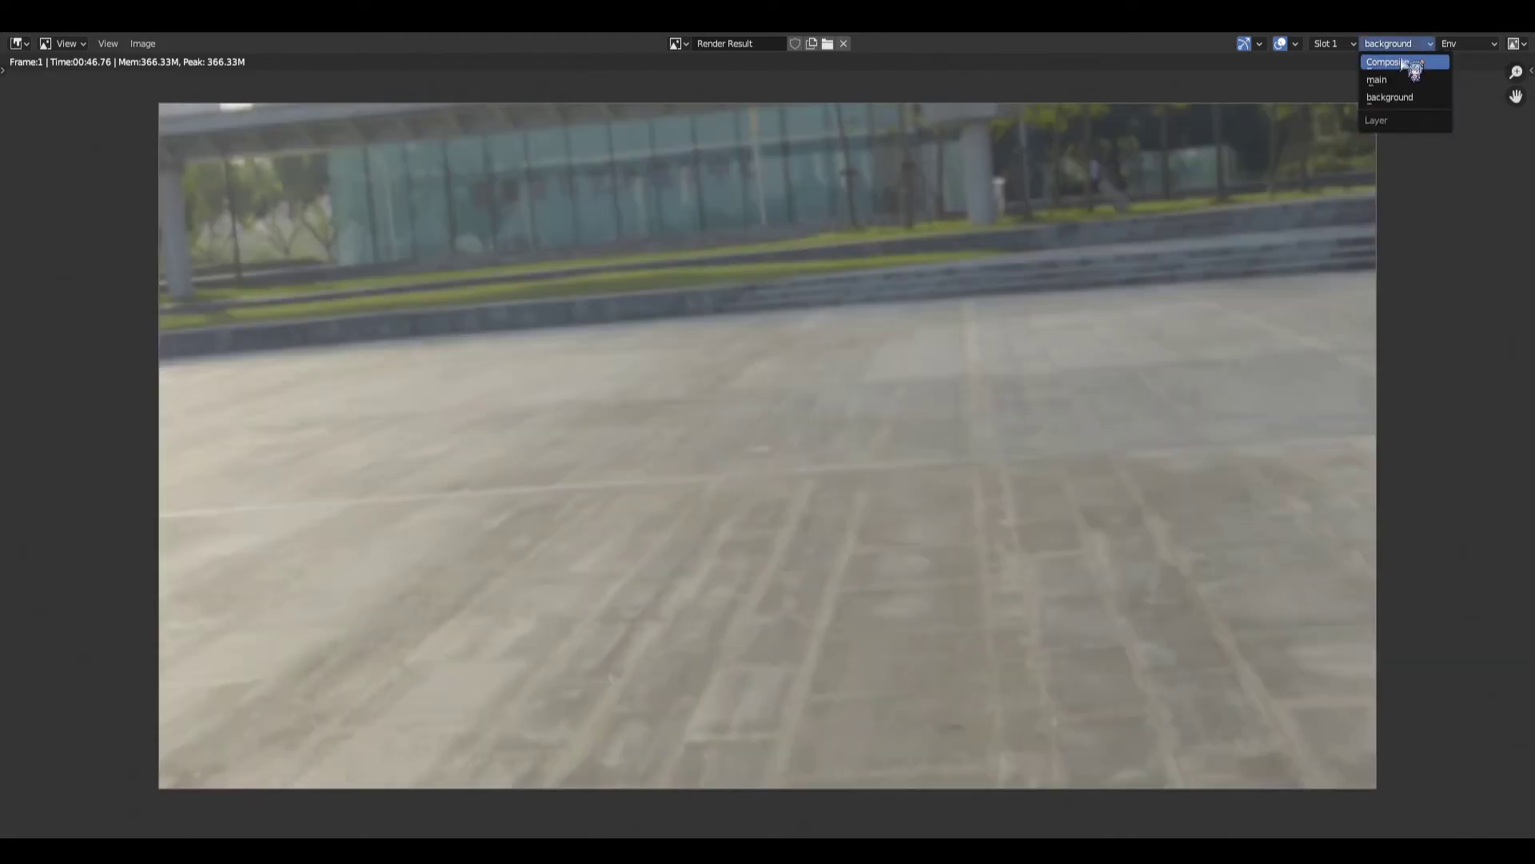
click(1404, 63)
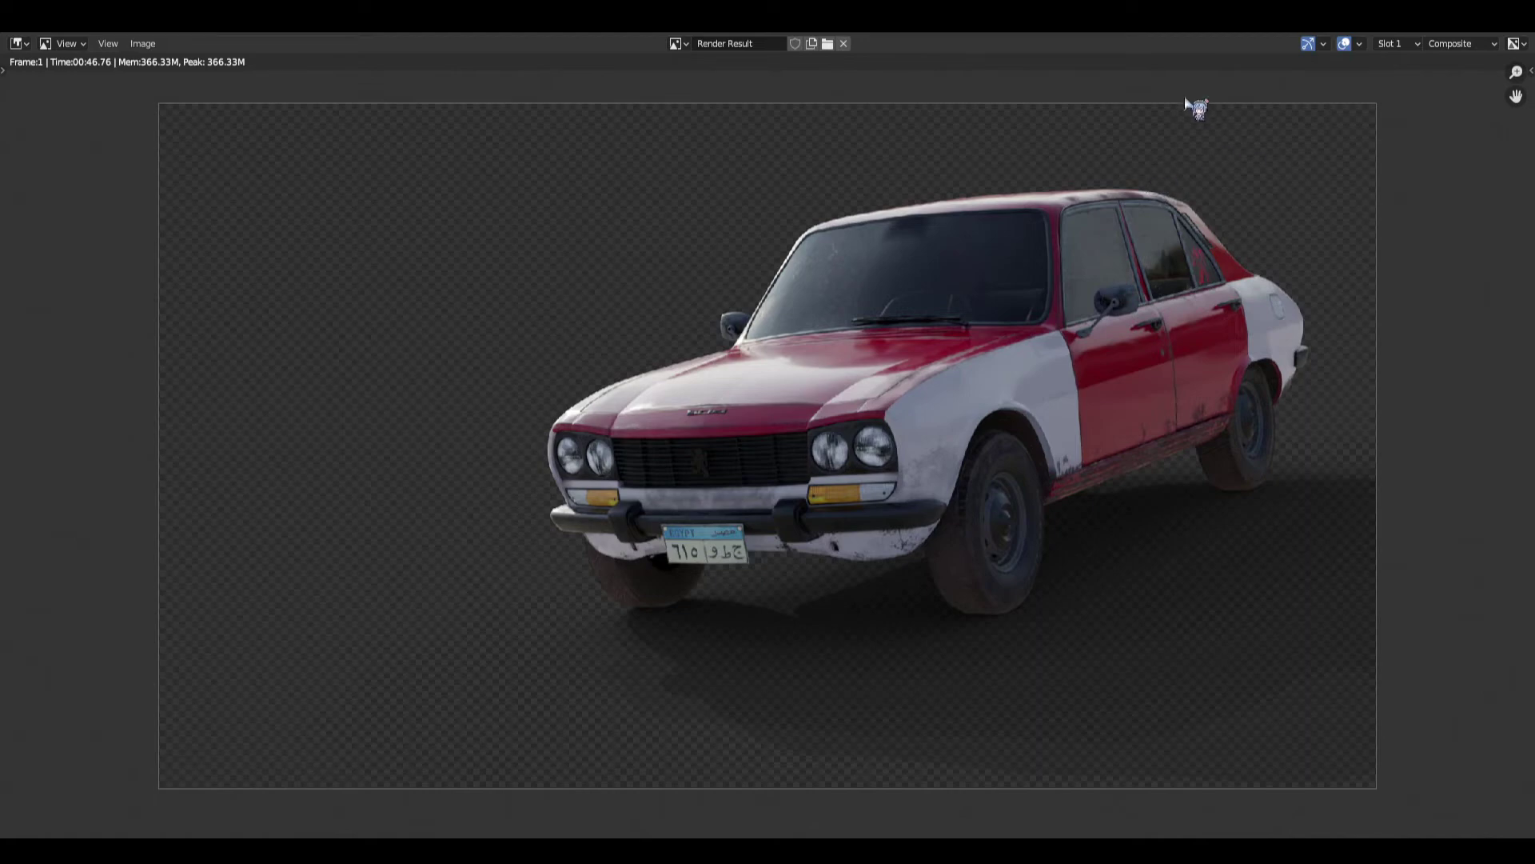
Leave the render result and switch the viewport shading to Solid.
drag(1000, 27, 971, 196)
drag(767, 188, 1513, 117)
drag(799, 115, 1529, 45)
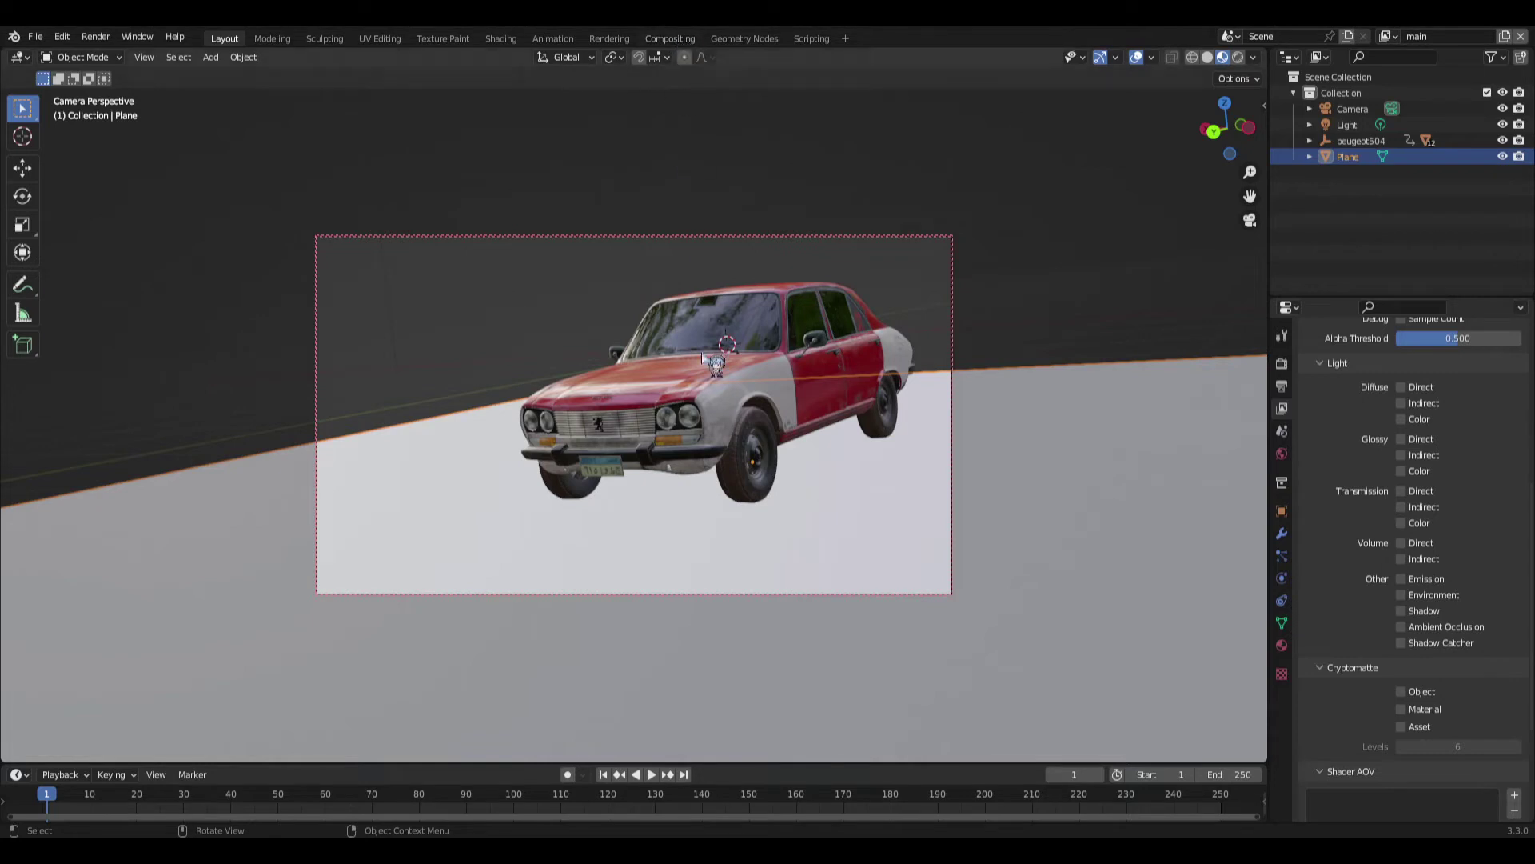
key(z)
click(851, 376)
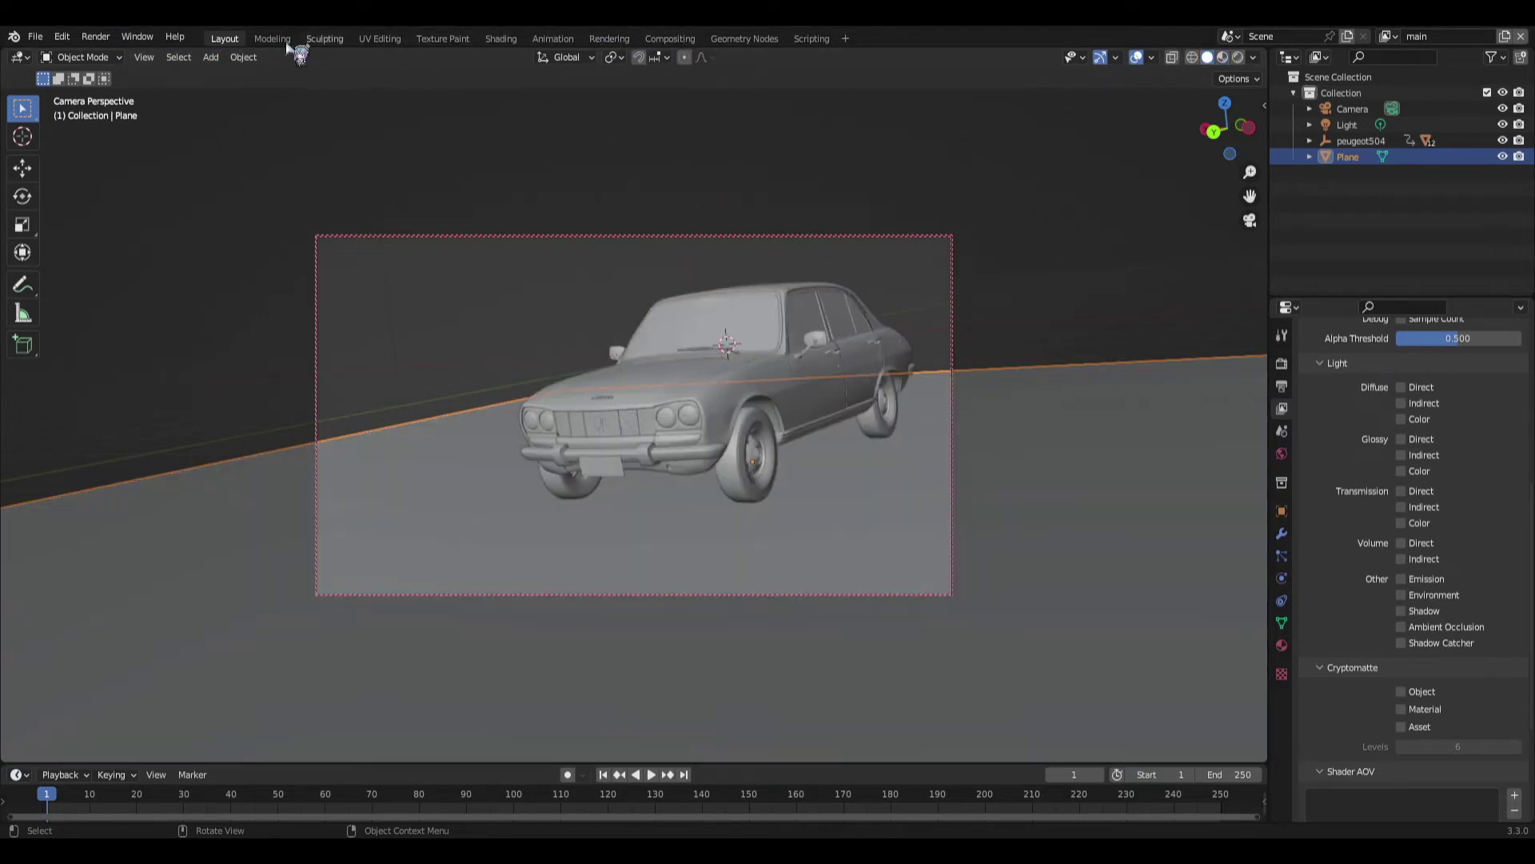
Switch to the Compositing workspace and delete the Map Value node.
click(670, 39)
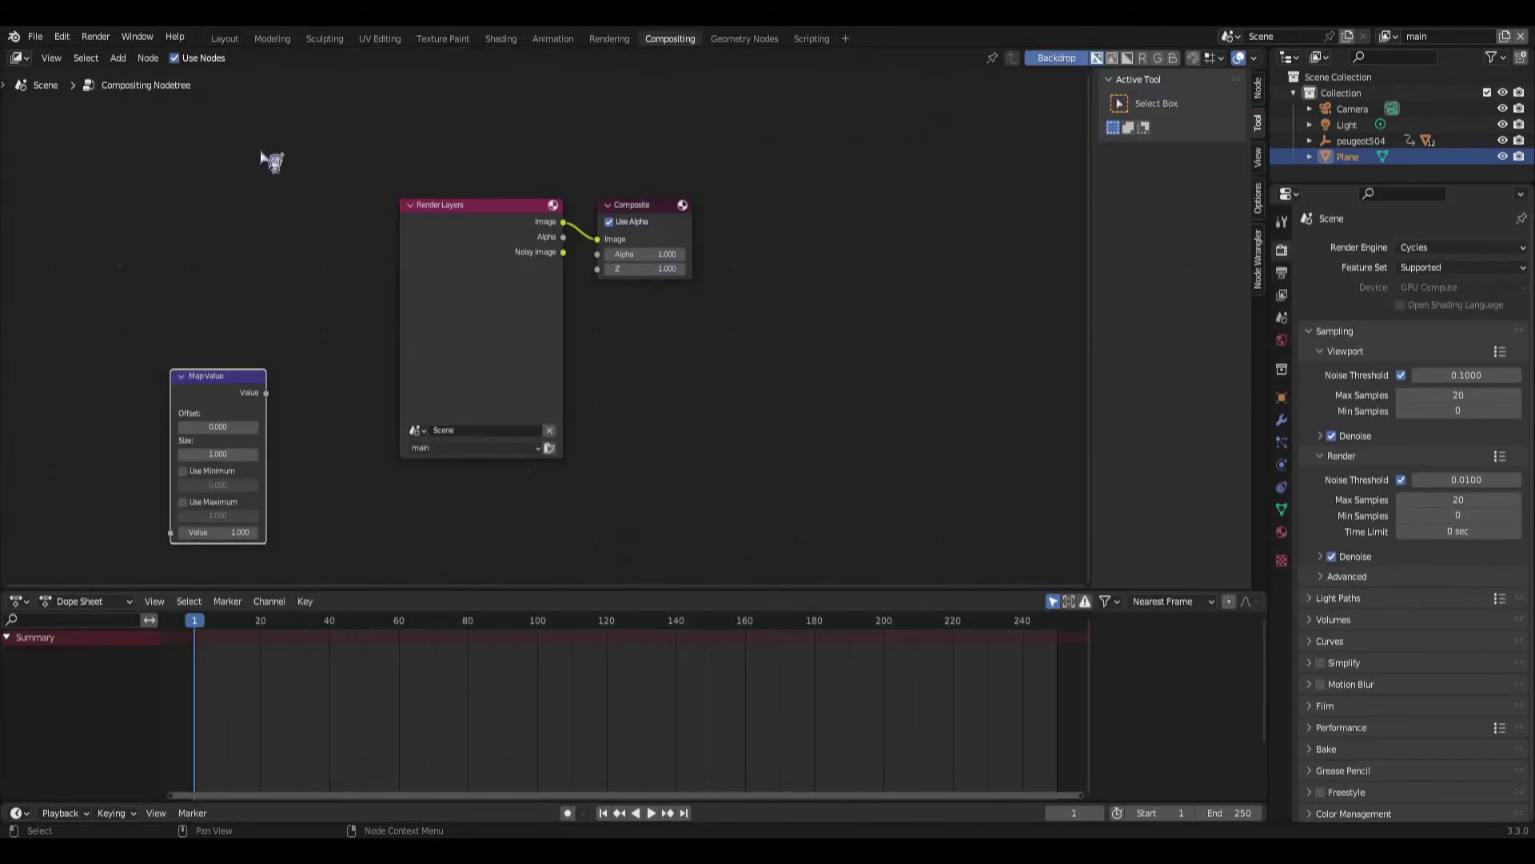
key(Home)
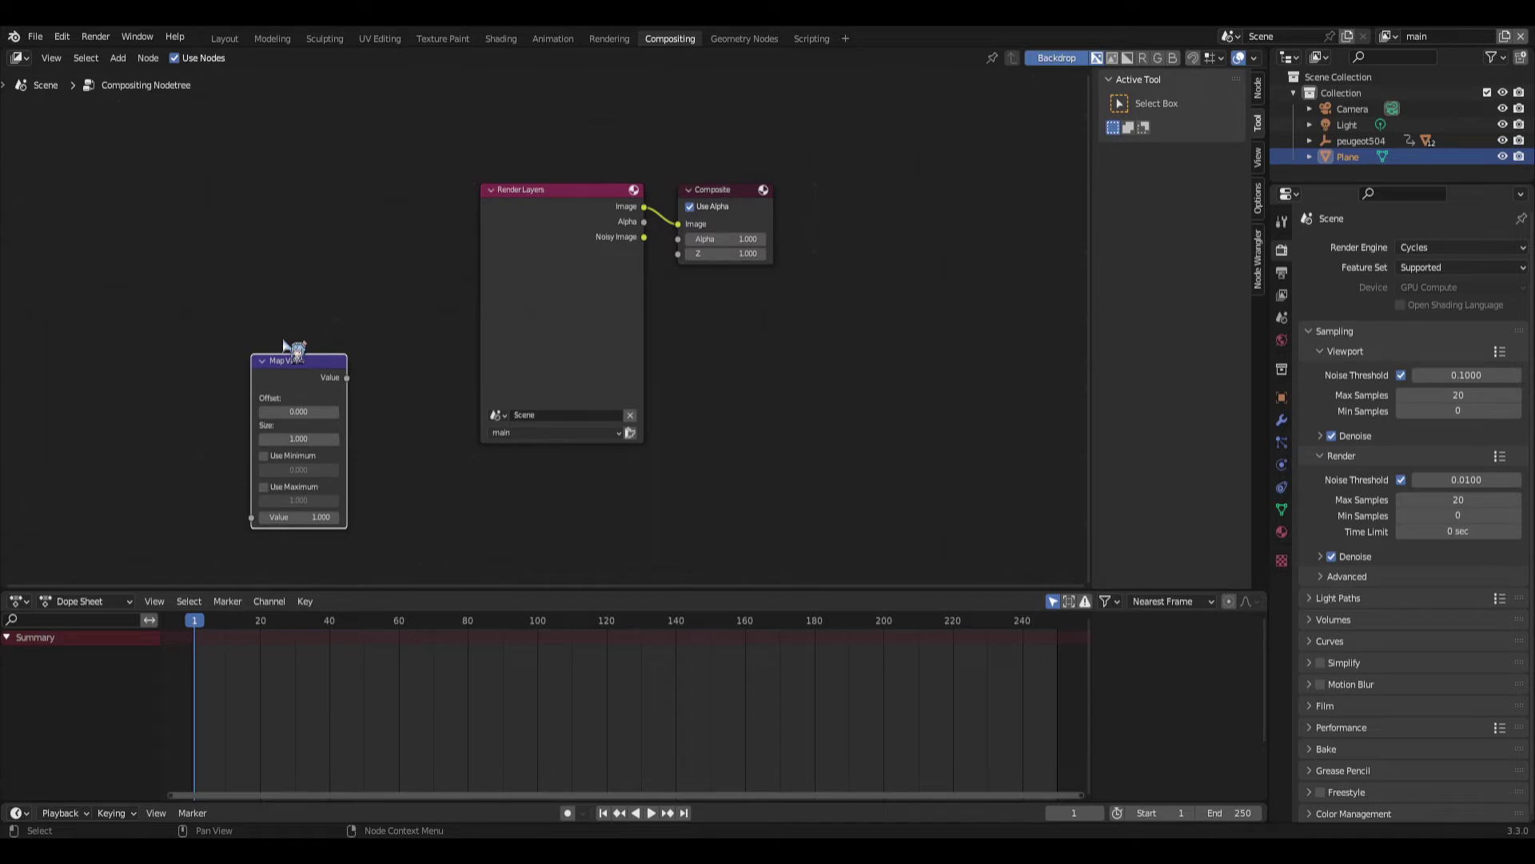
key(Delete)
Move the Render Layers and Composite nodes far apart to leave room between them.
drag(538, 206, 338, 243)
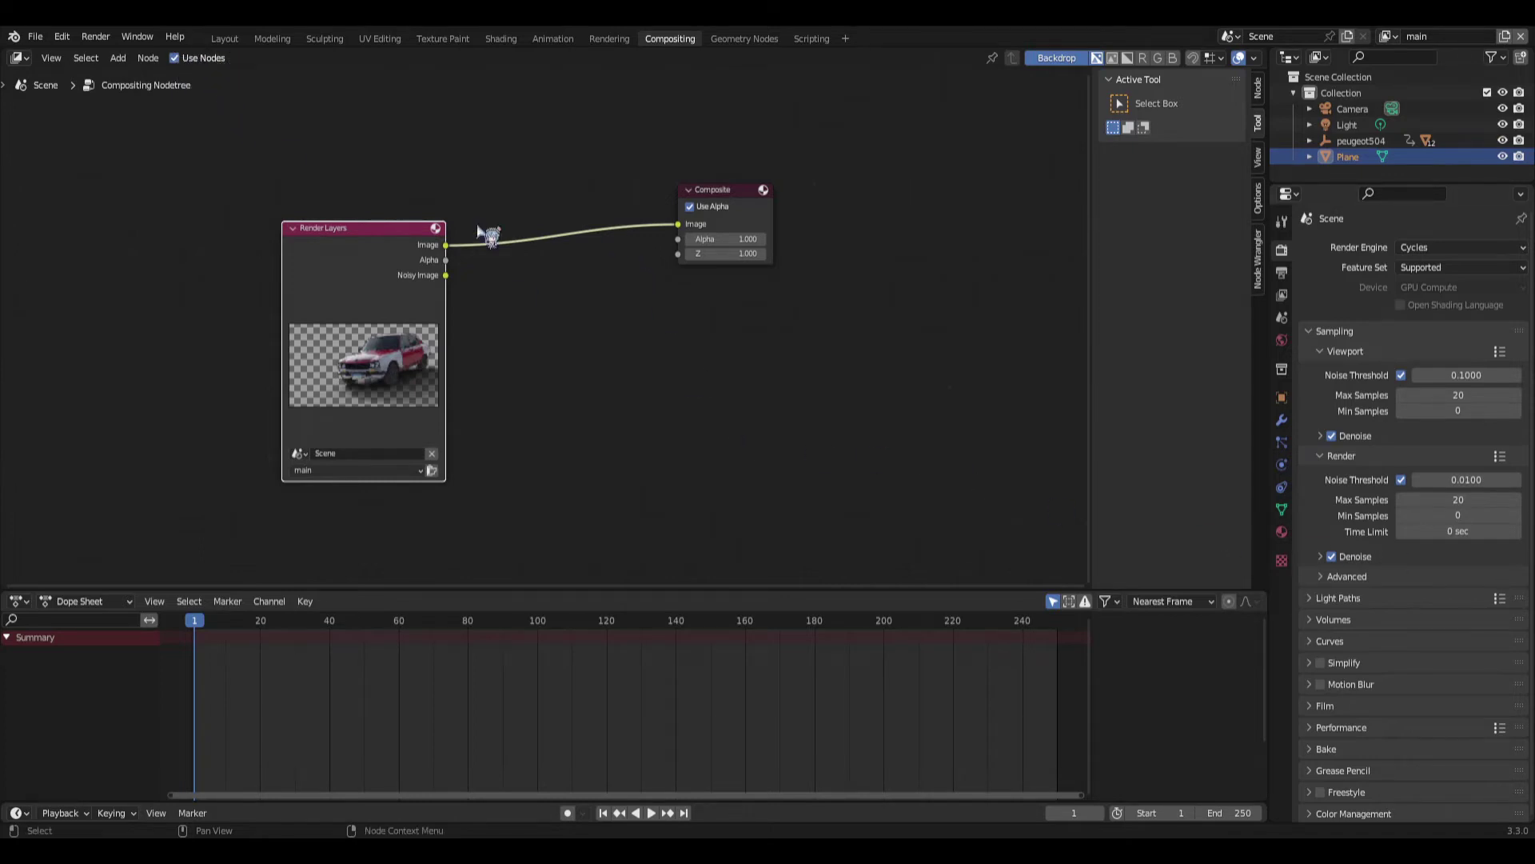
drag(728, 216, 647, 266)
middle_drag(726, 456, 805, 457)
click(396, 236)
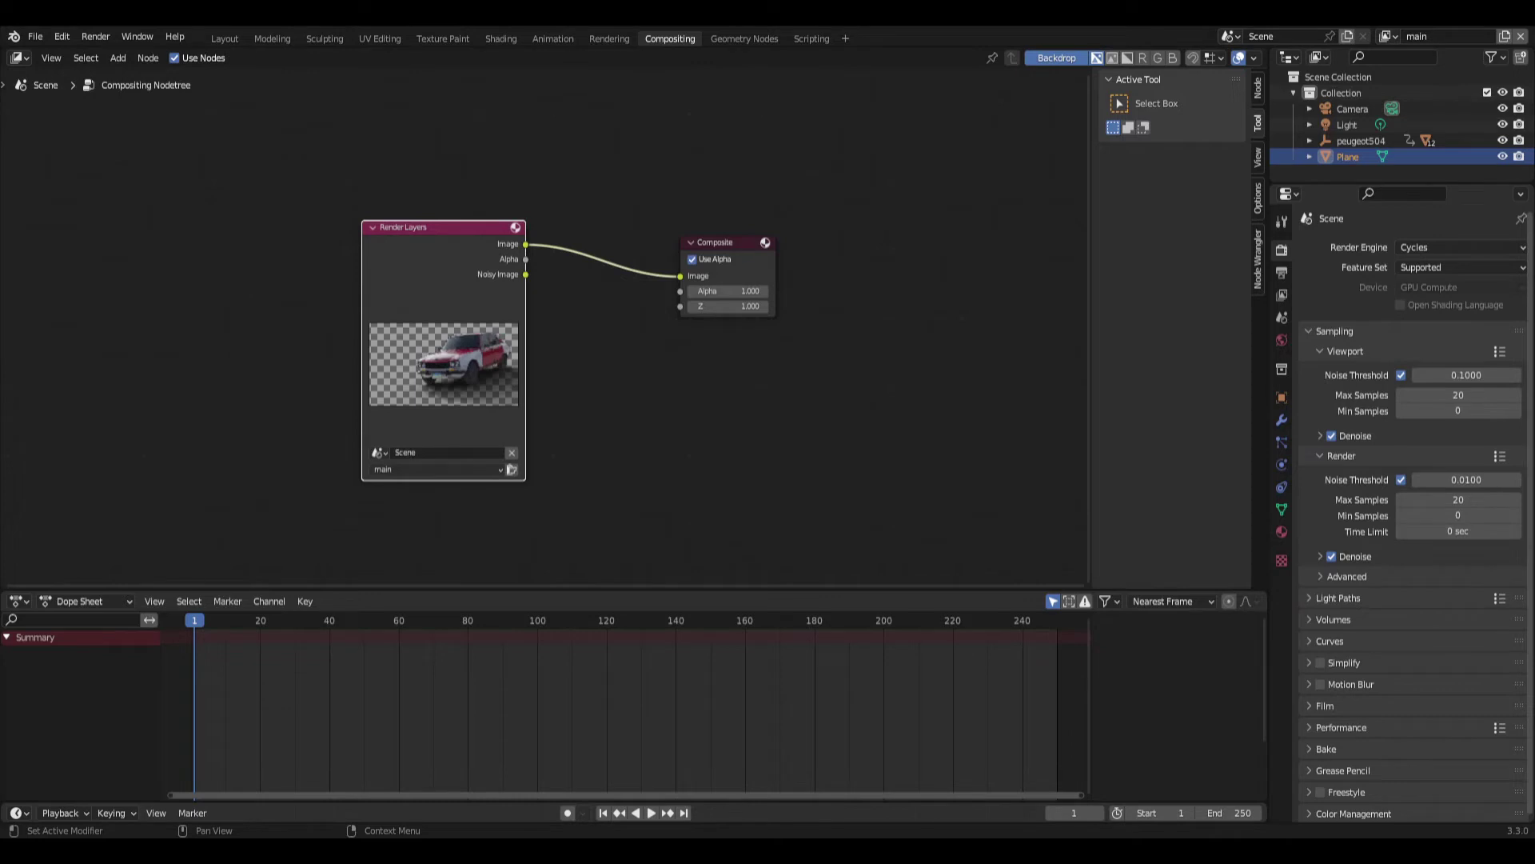
click(726, 247)
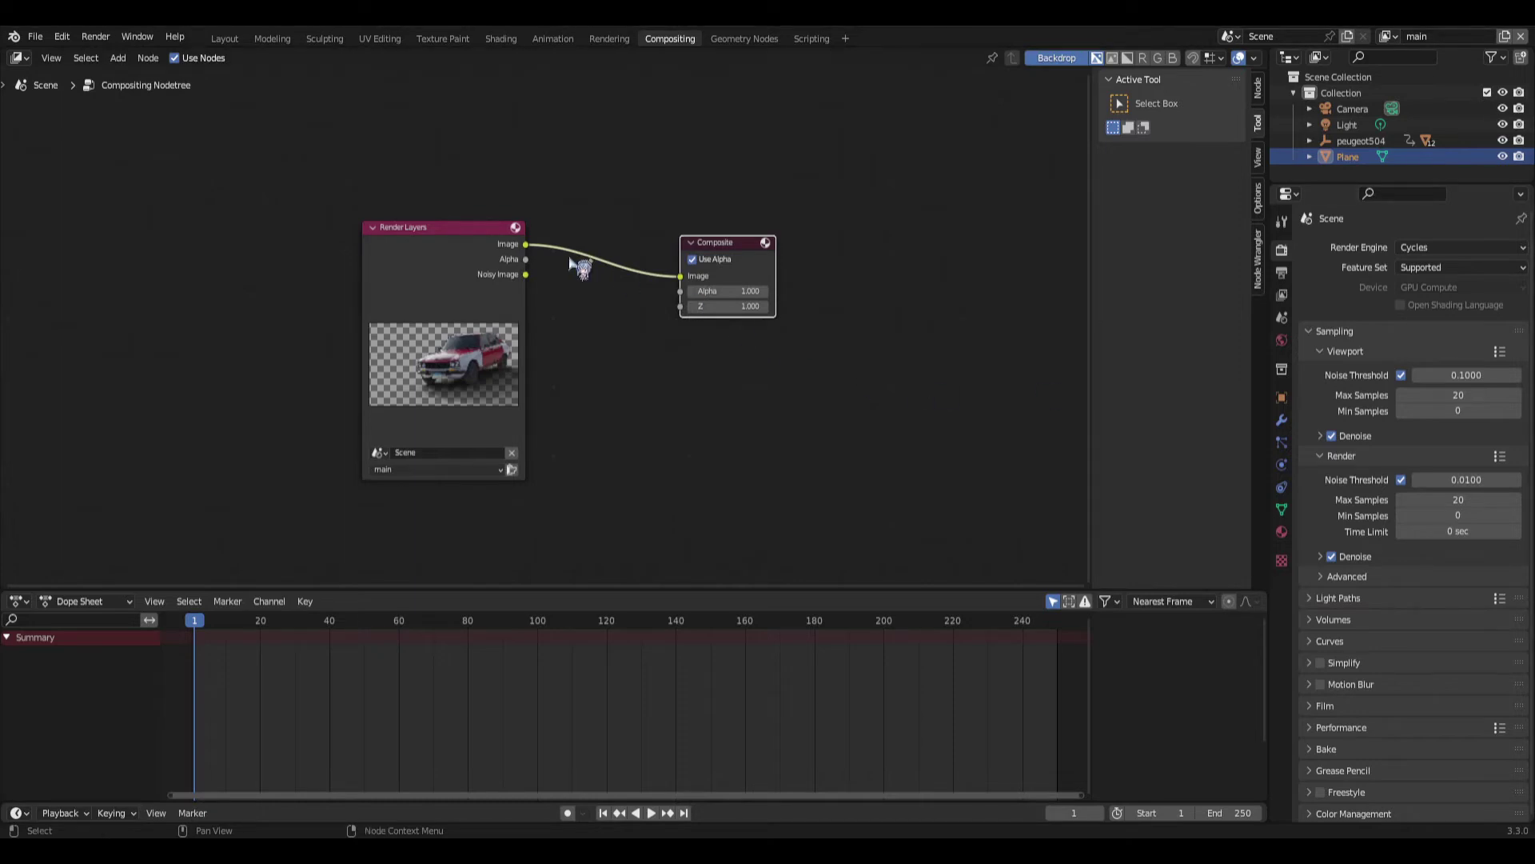
drag(402, 239, 253, 239)
click(256, 257)
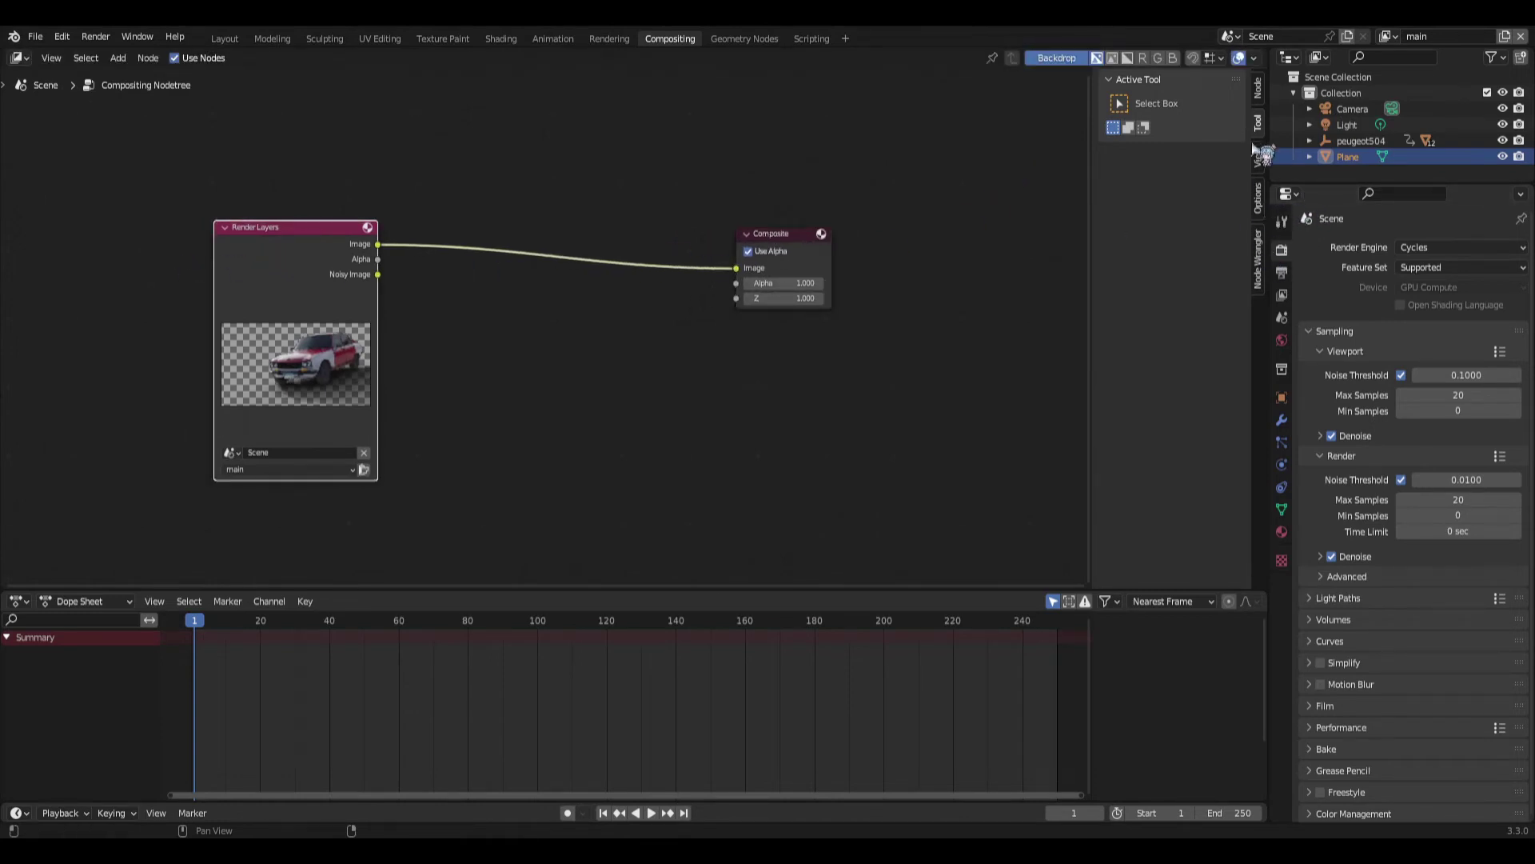
middle_drag(483, 351, 636, 417)
drag(413, 254, 310, 251)
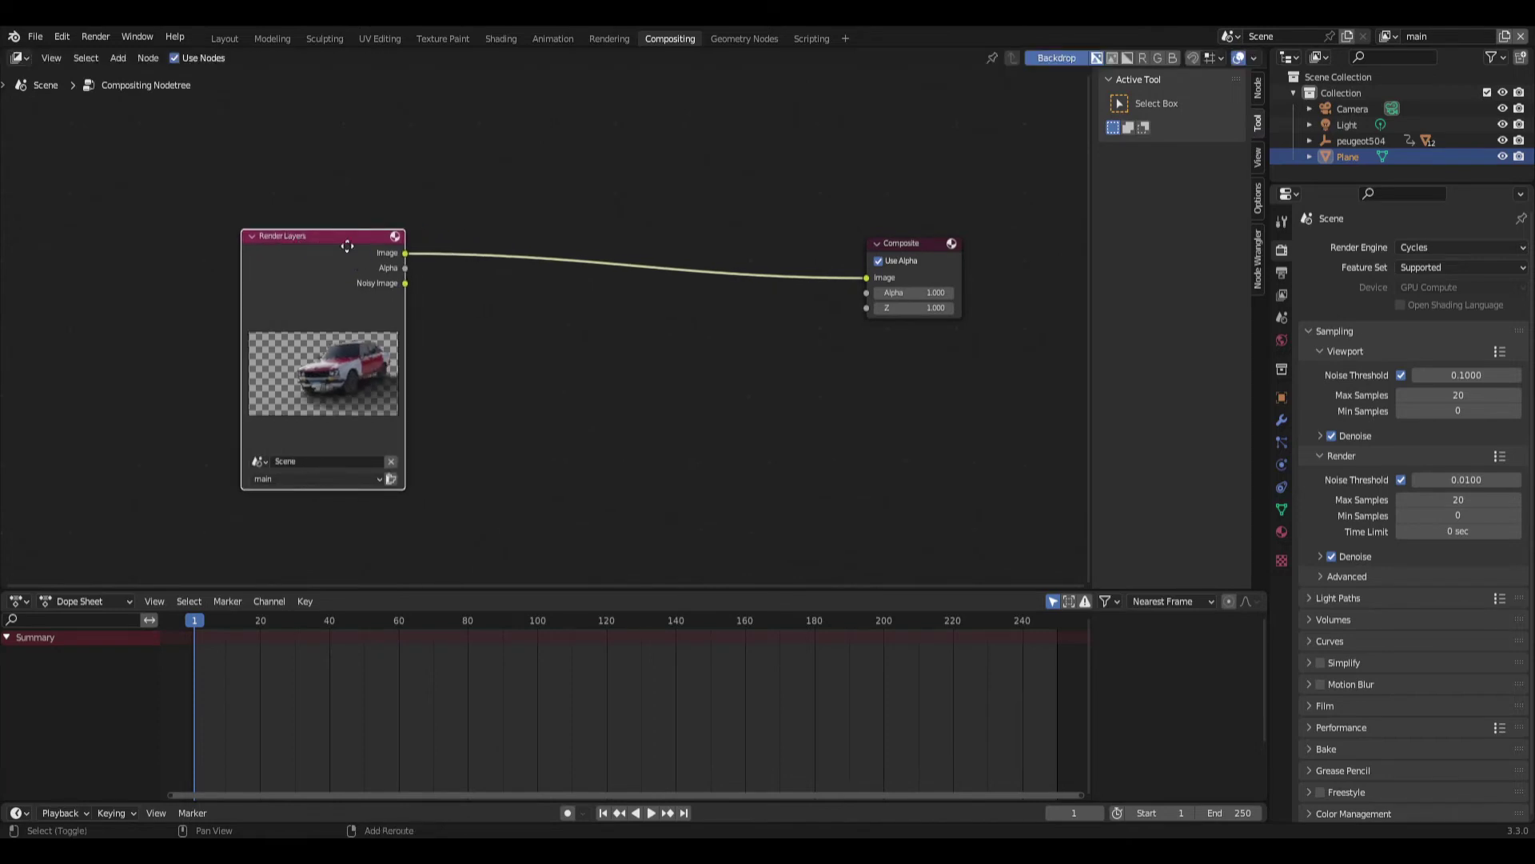
Duplicate the Render Layers node and place the copy directly above the original.
key(shift+d)
click(561, 334)
middle_drag(471, 310, 560, 334)
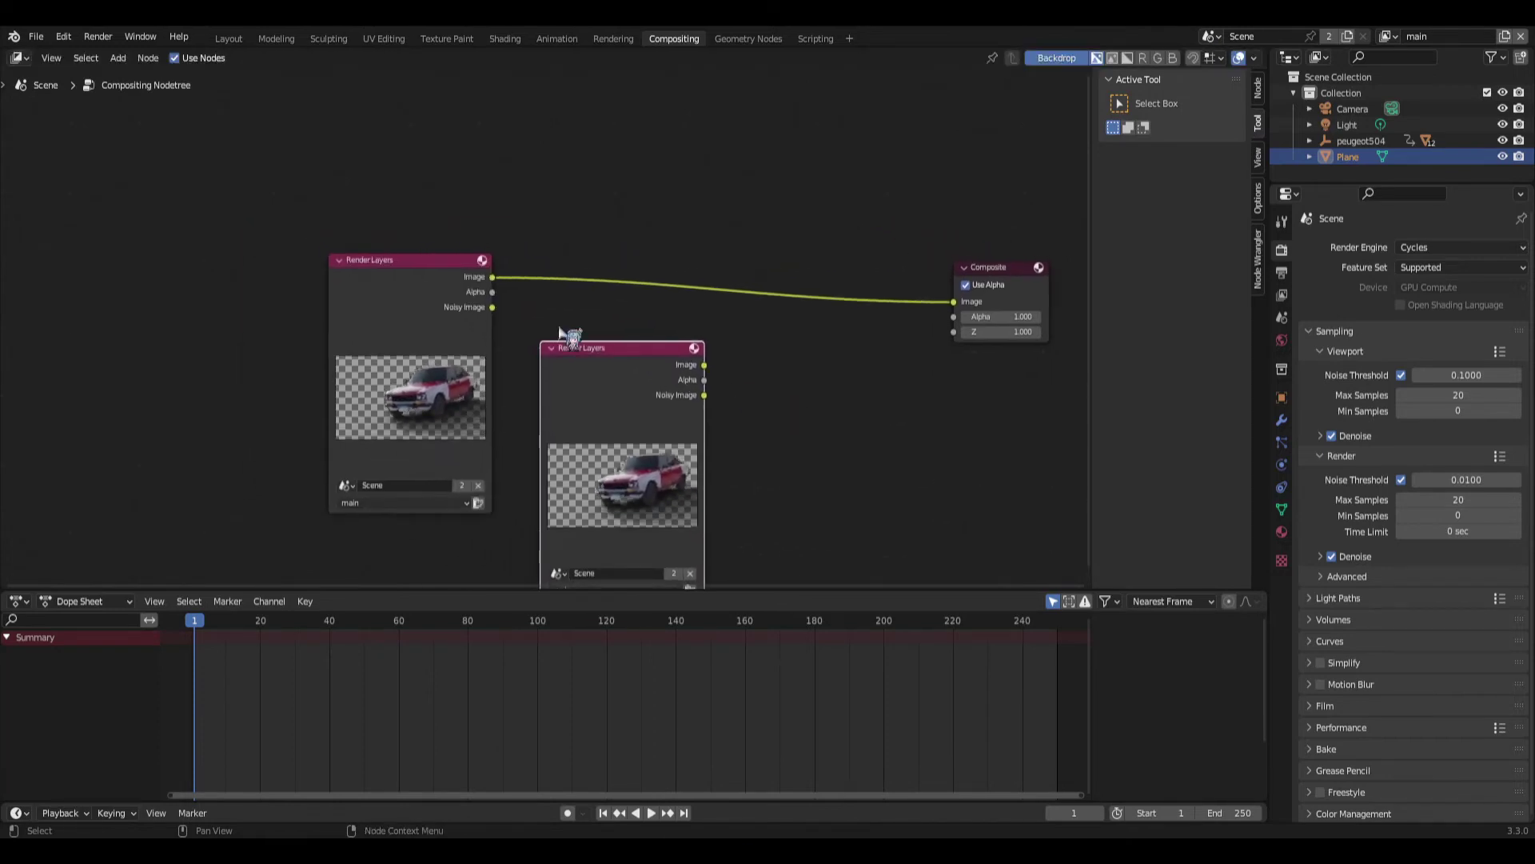
click(419, 348)
drag(408, 282, 414, 325)
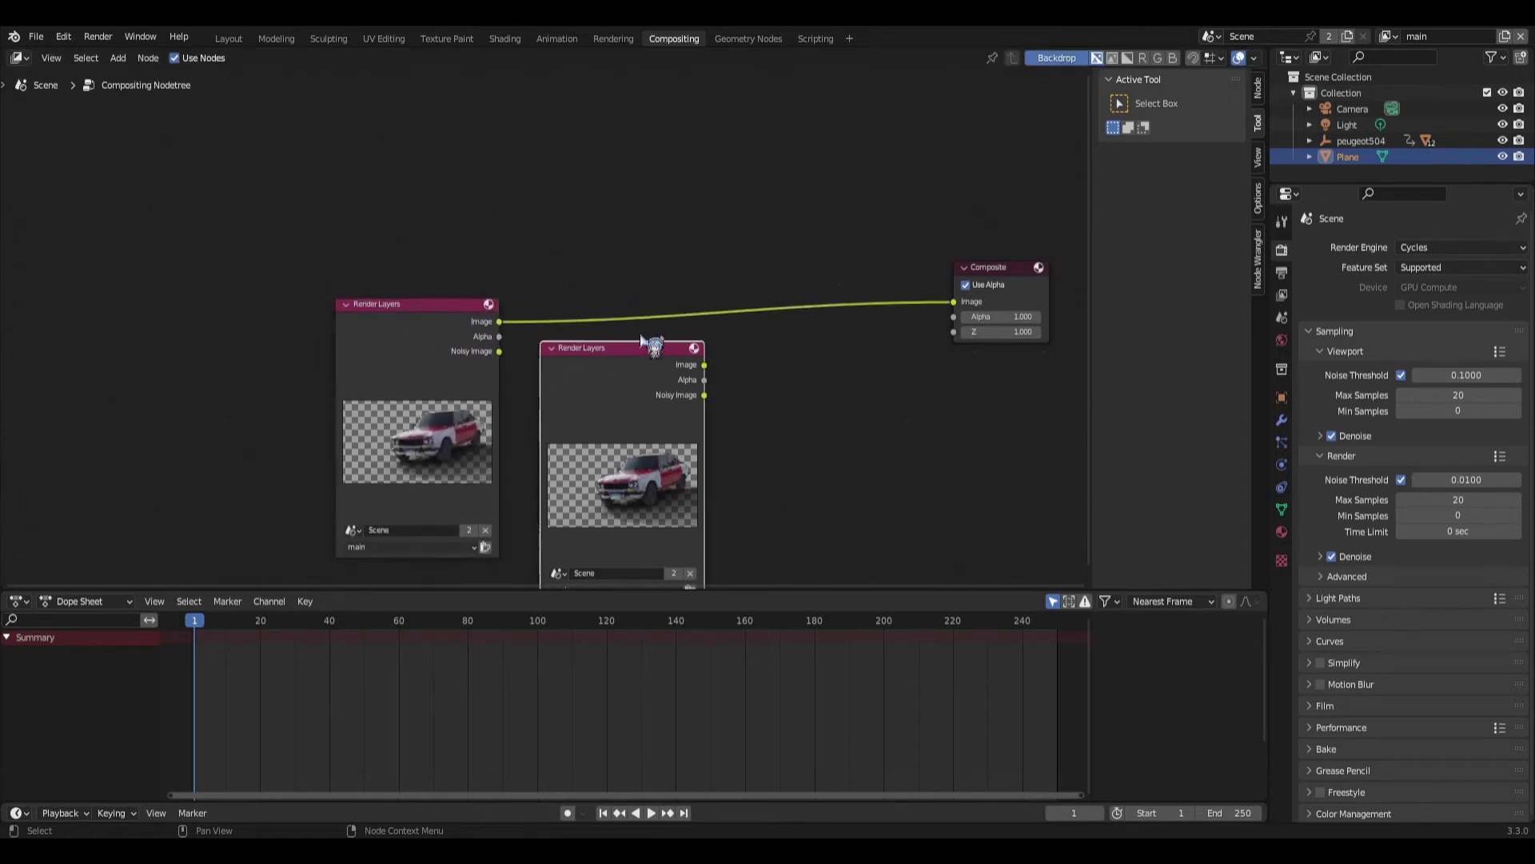
click(584, 148)
drag(624, 341, 391, 128)
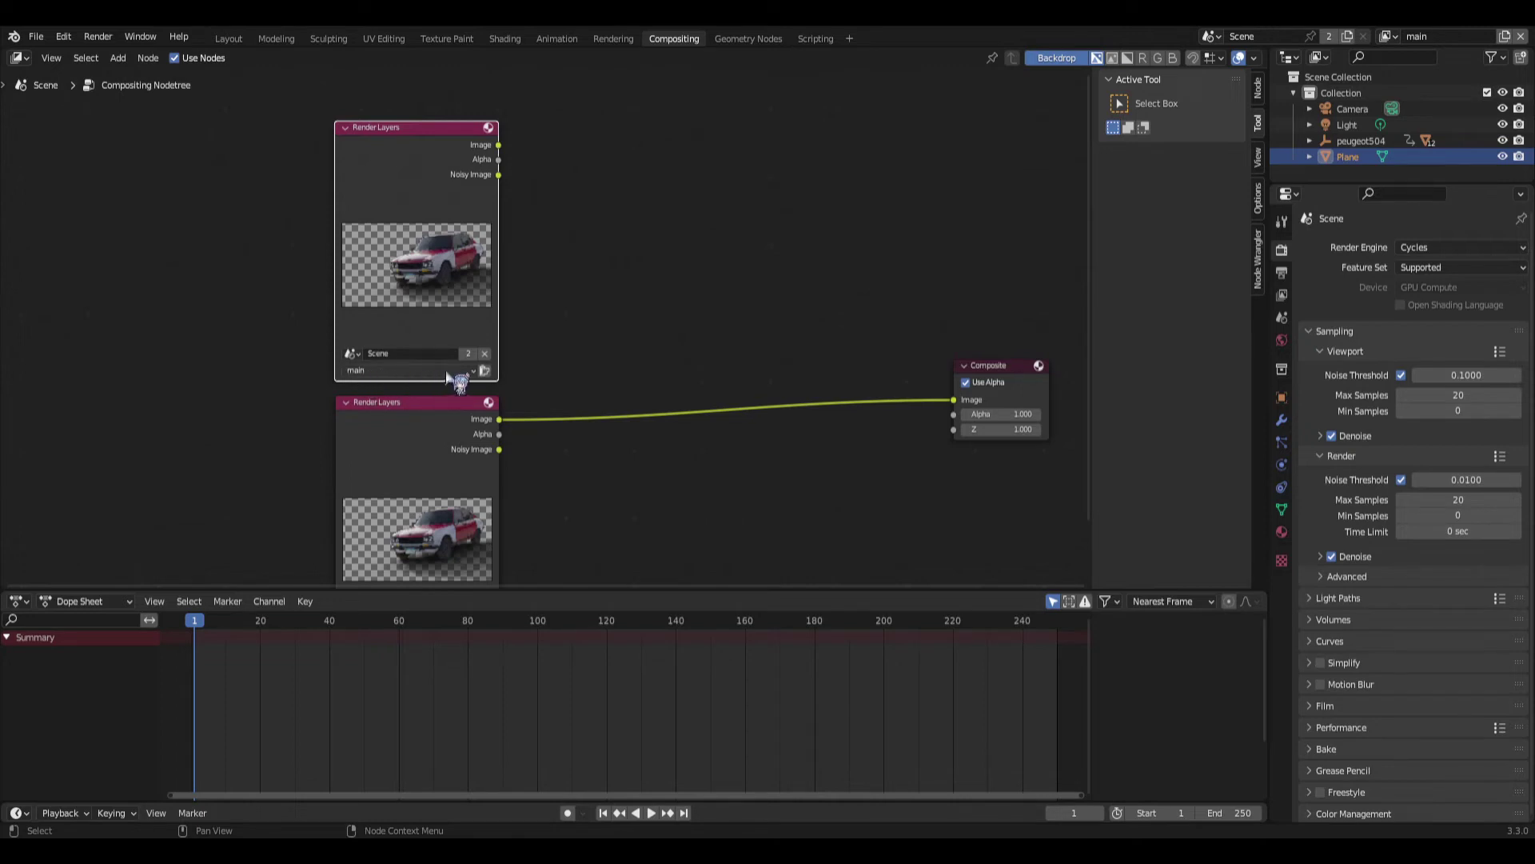
Set the upper Render Layers node to the background view layer and align it above the main one.
click(472, 372)
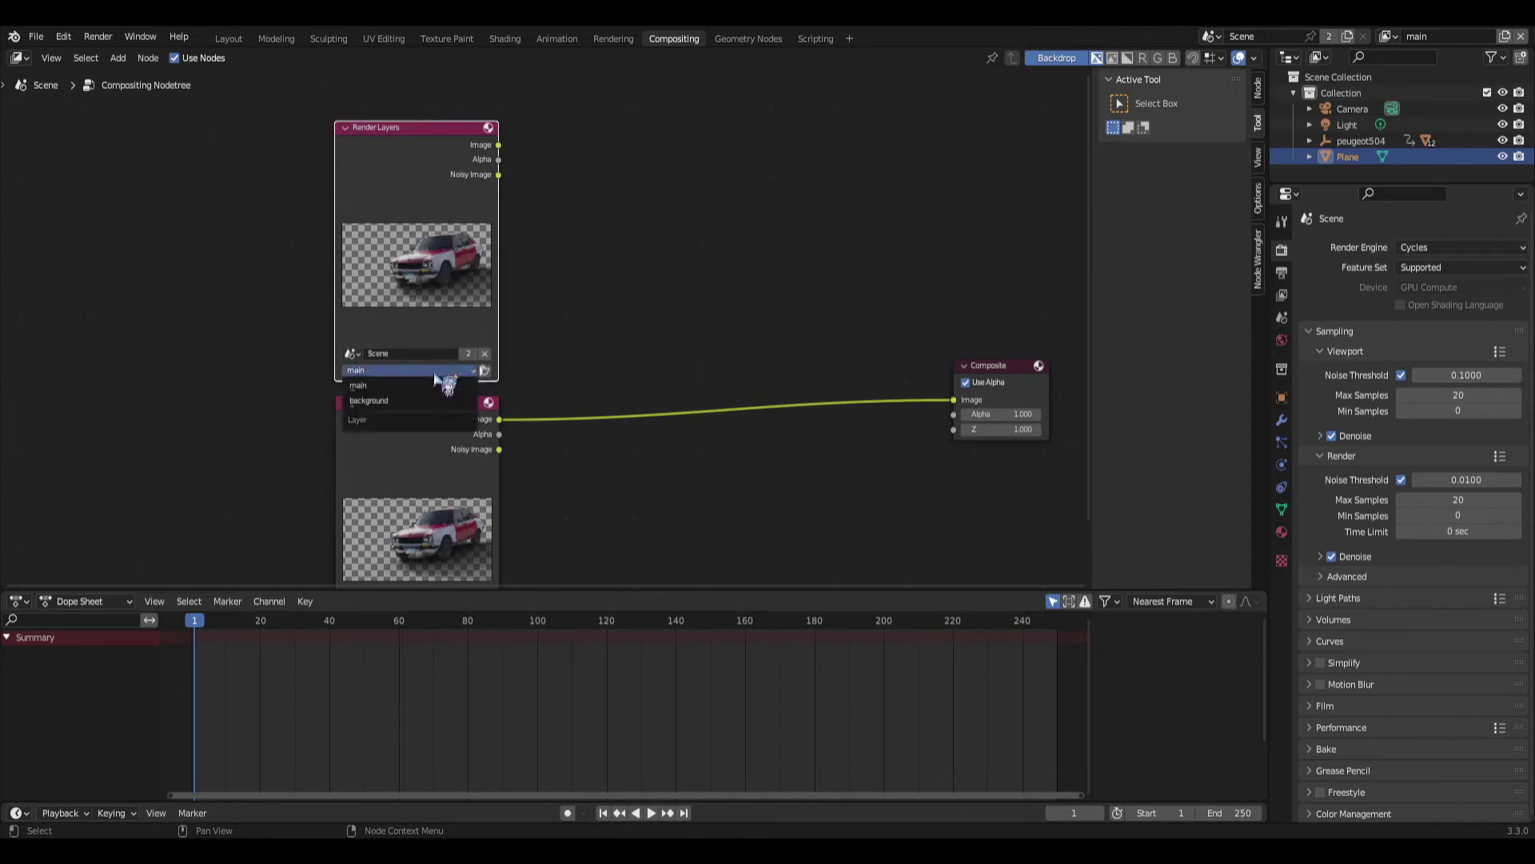
click(398, 401)
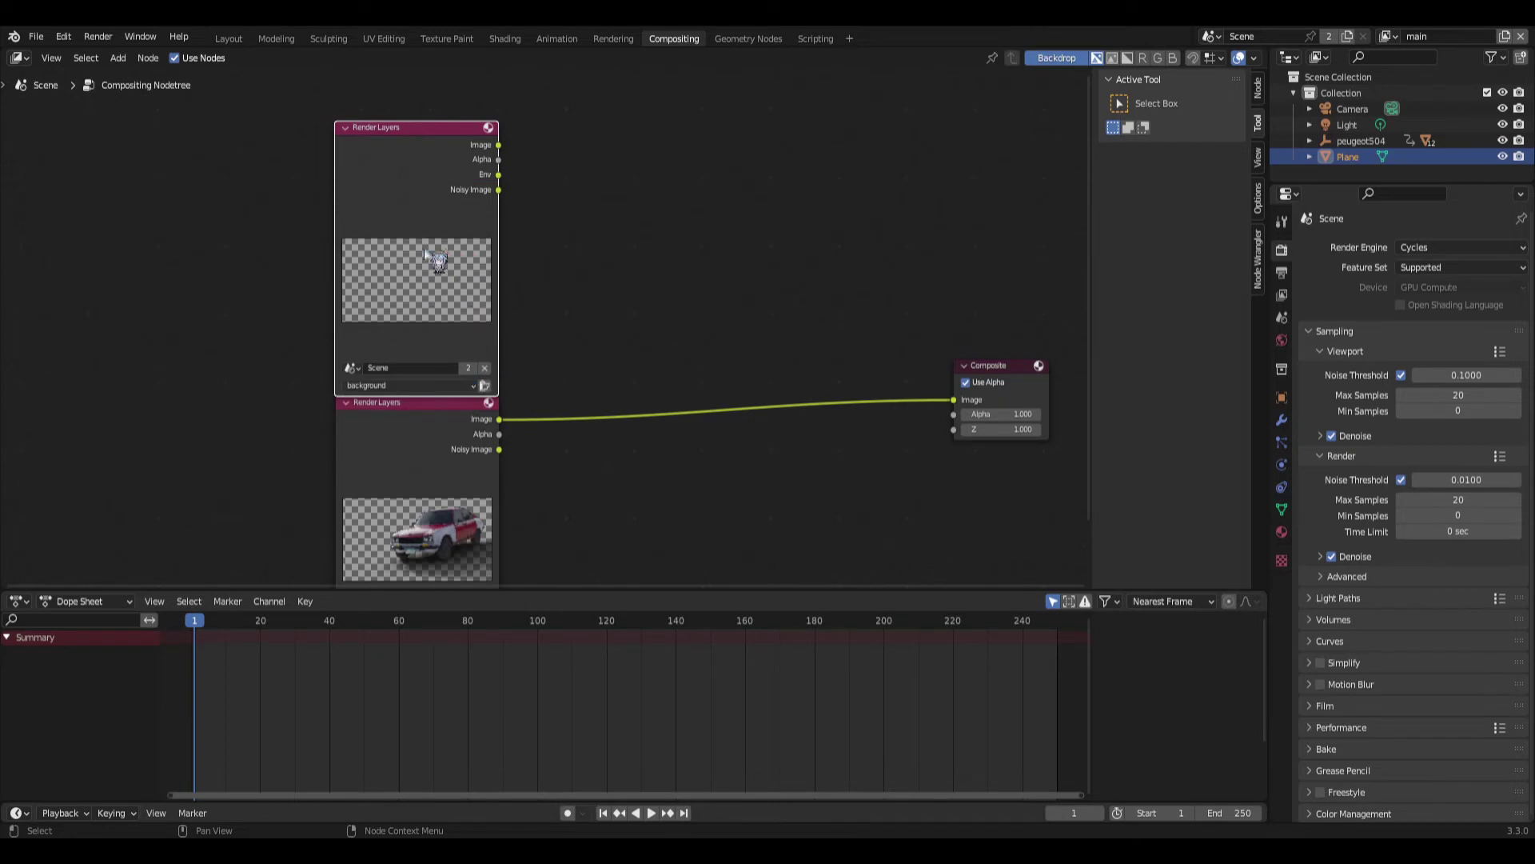
drag(397, 152, 401, 149)
middle_drag(586, 322, 612, 267)
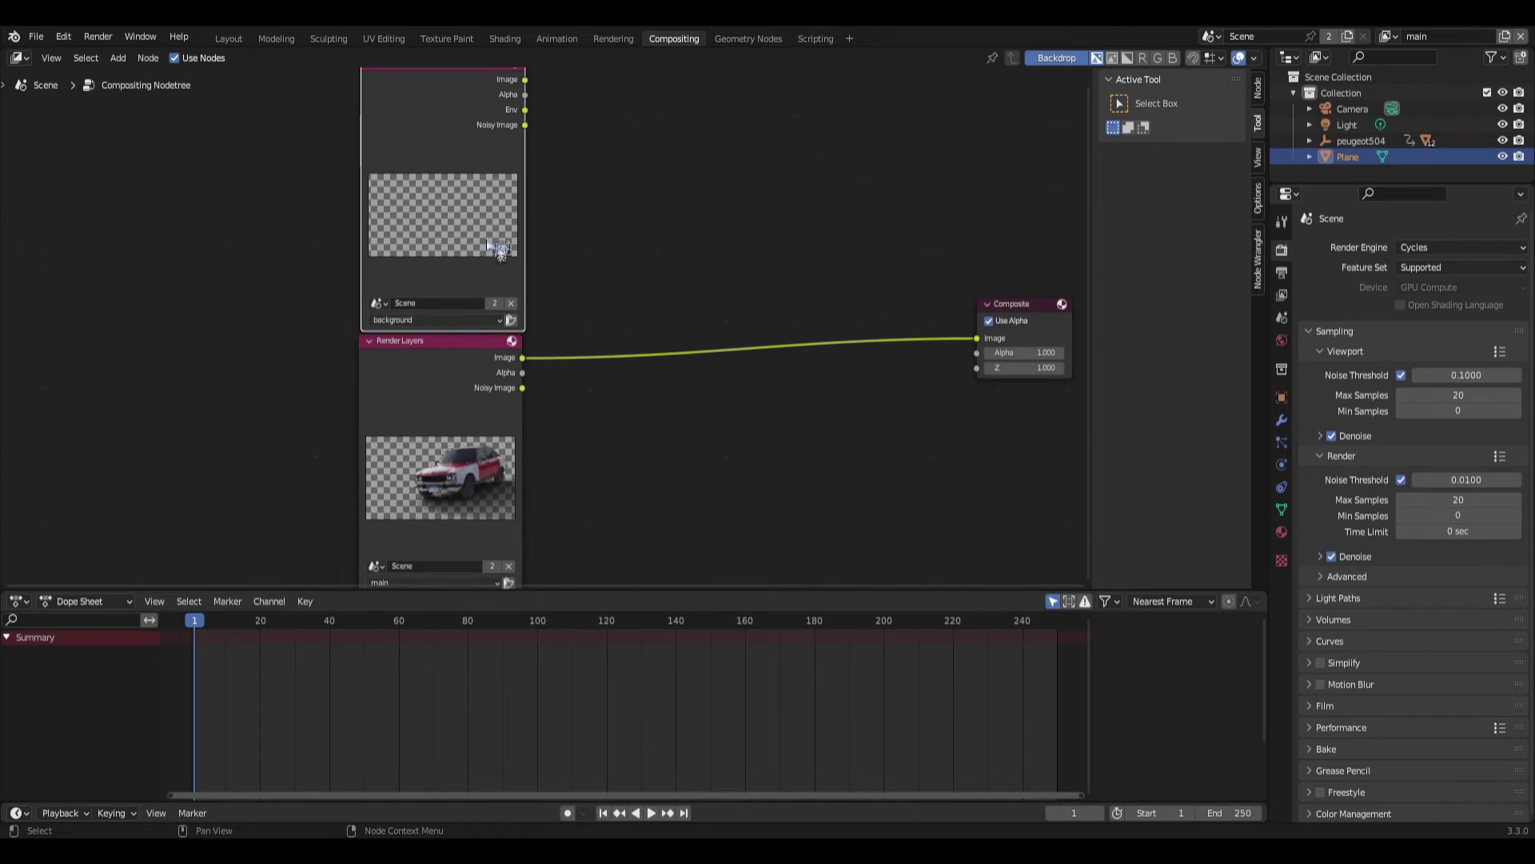
middle_drag(448, 180, 421, 226)
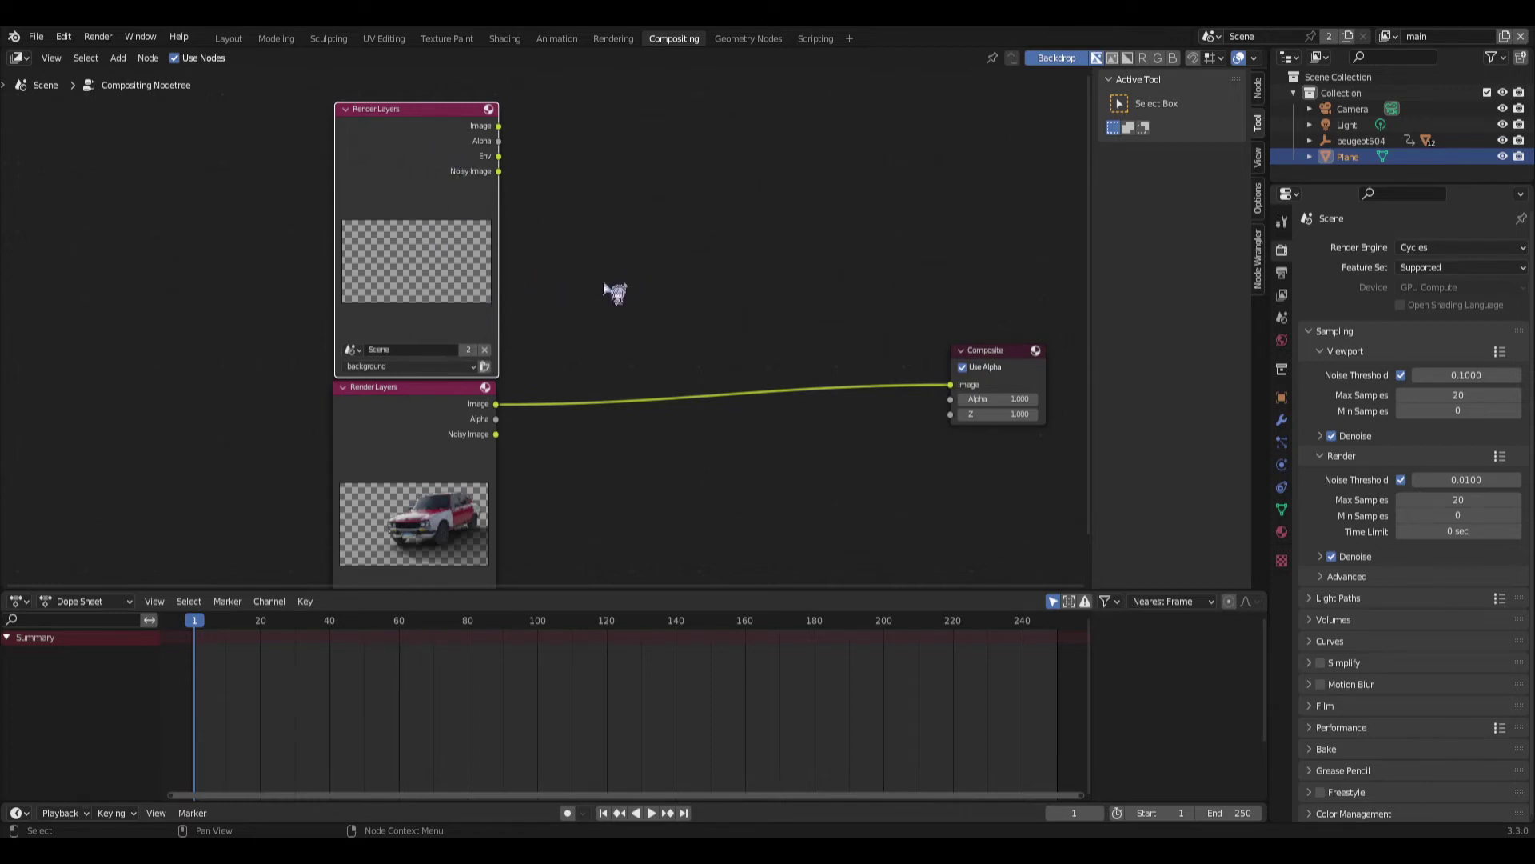
drag(378, 116, 372, 112)
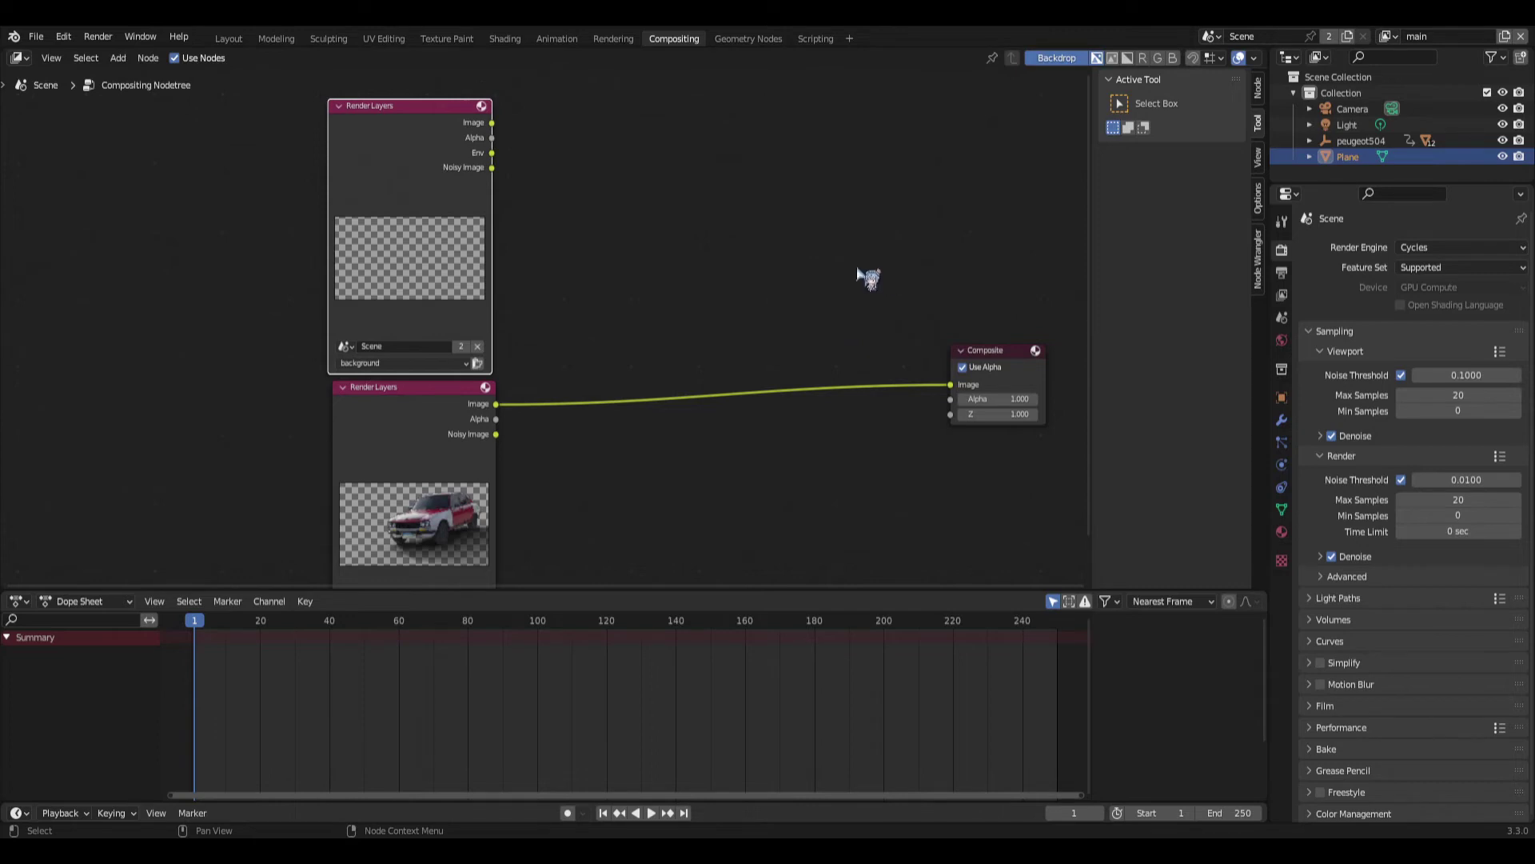
Add a Viewer node and place it just below the Composite node.
scroll(855, 299, down, 3)
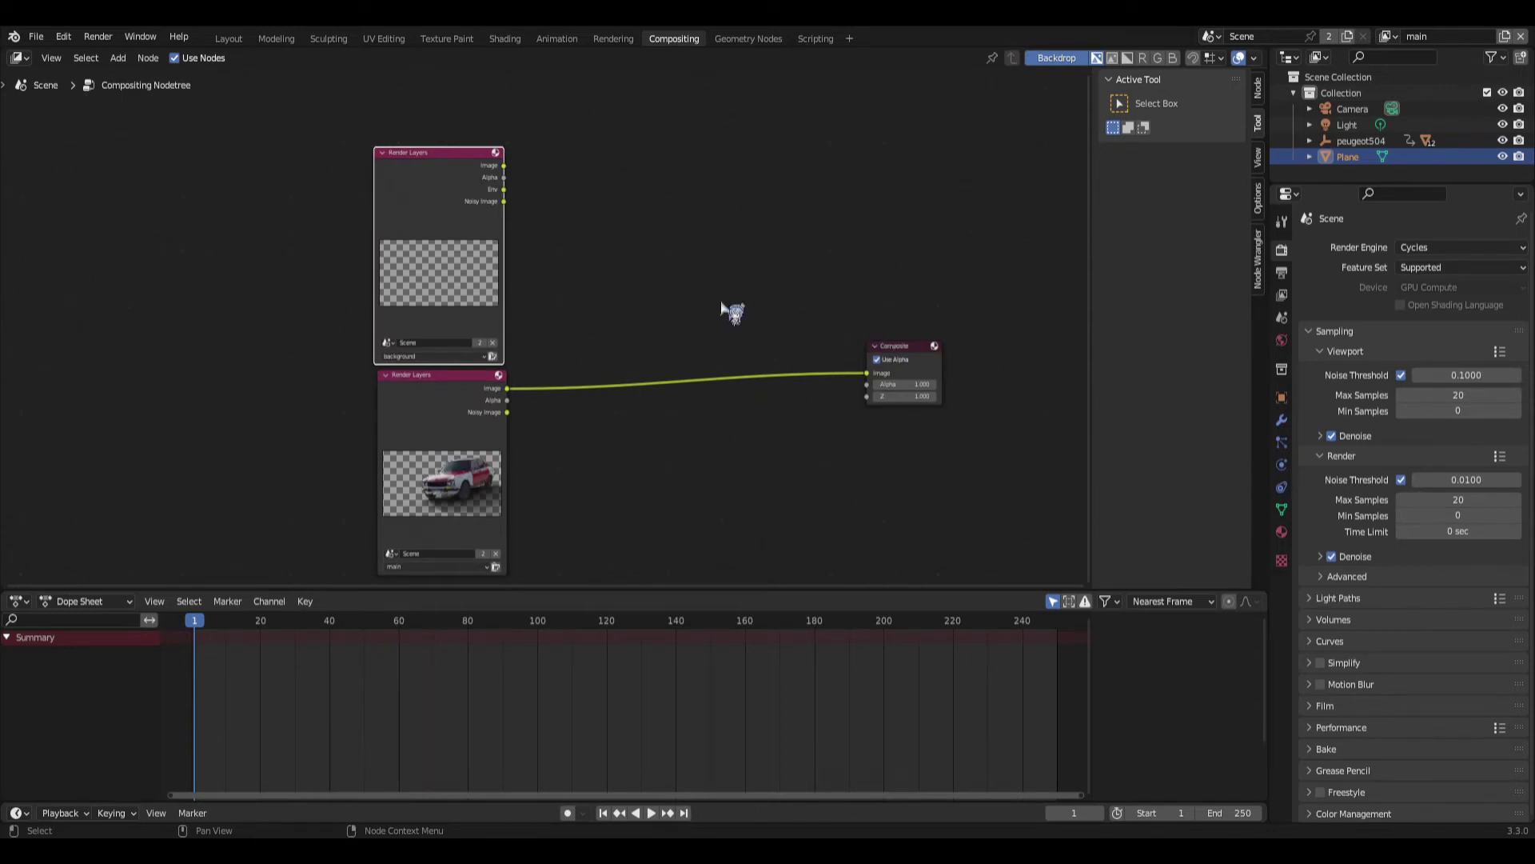
scroll(788, 325, down, 2)
middle_drag(813, 302, 711, 276)
key(shift+a)
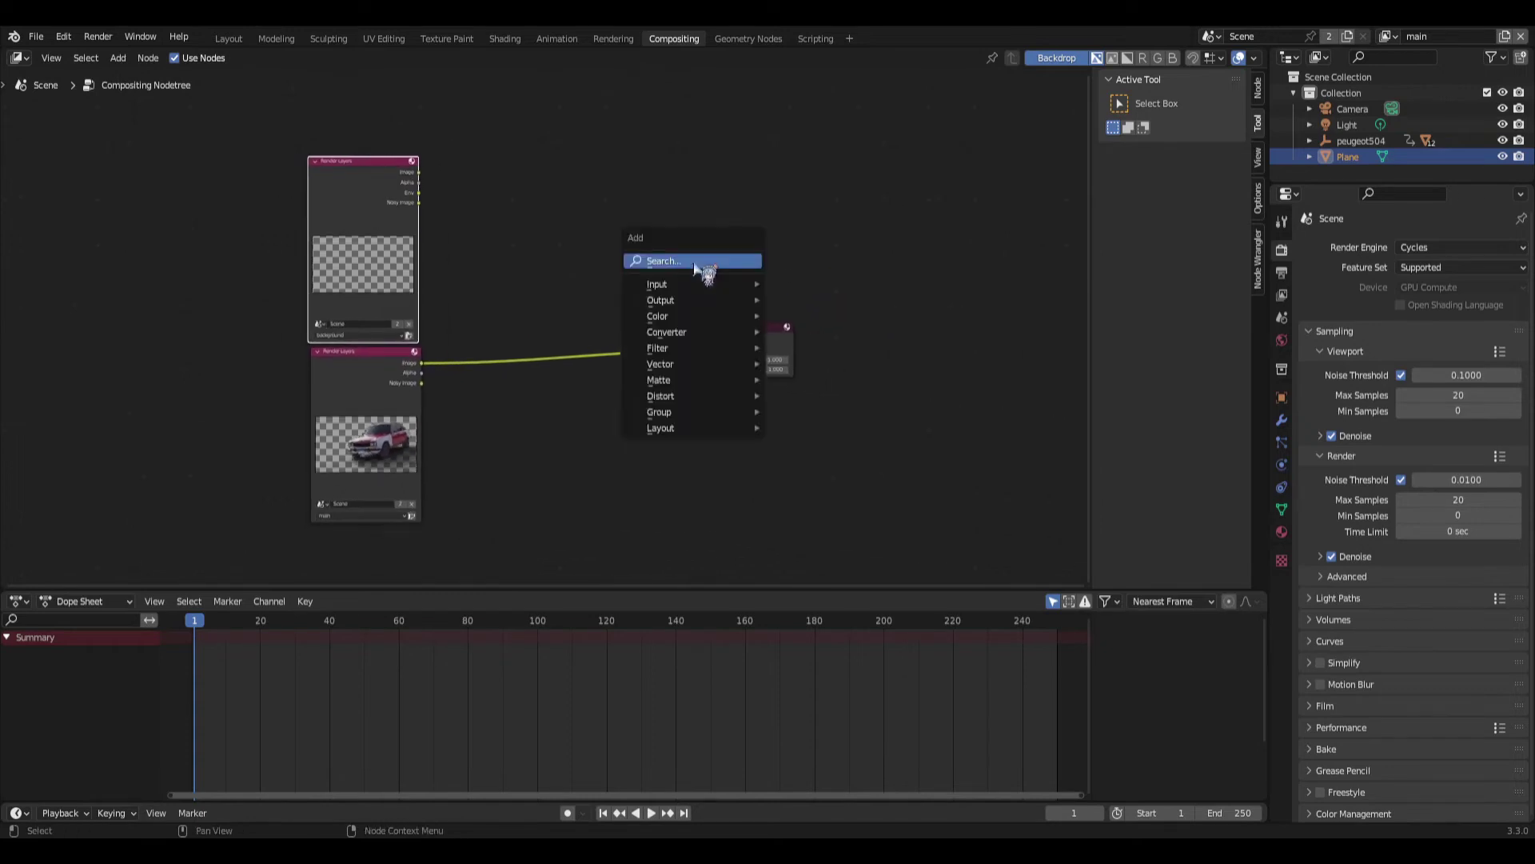
click(711, 264)
text(view)
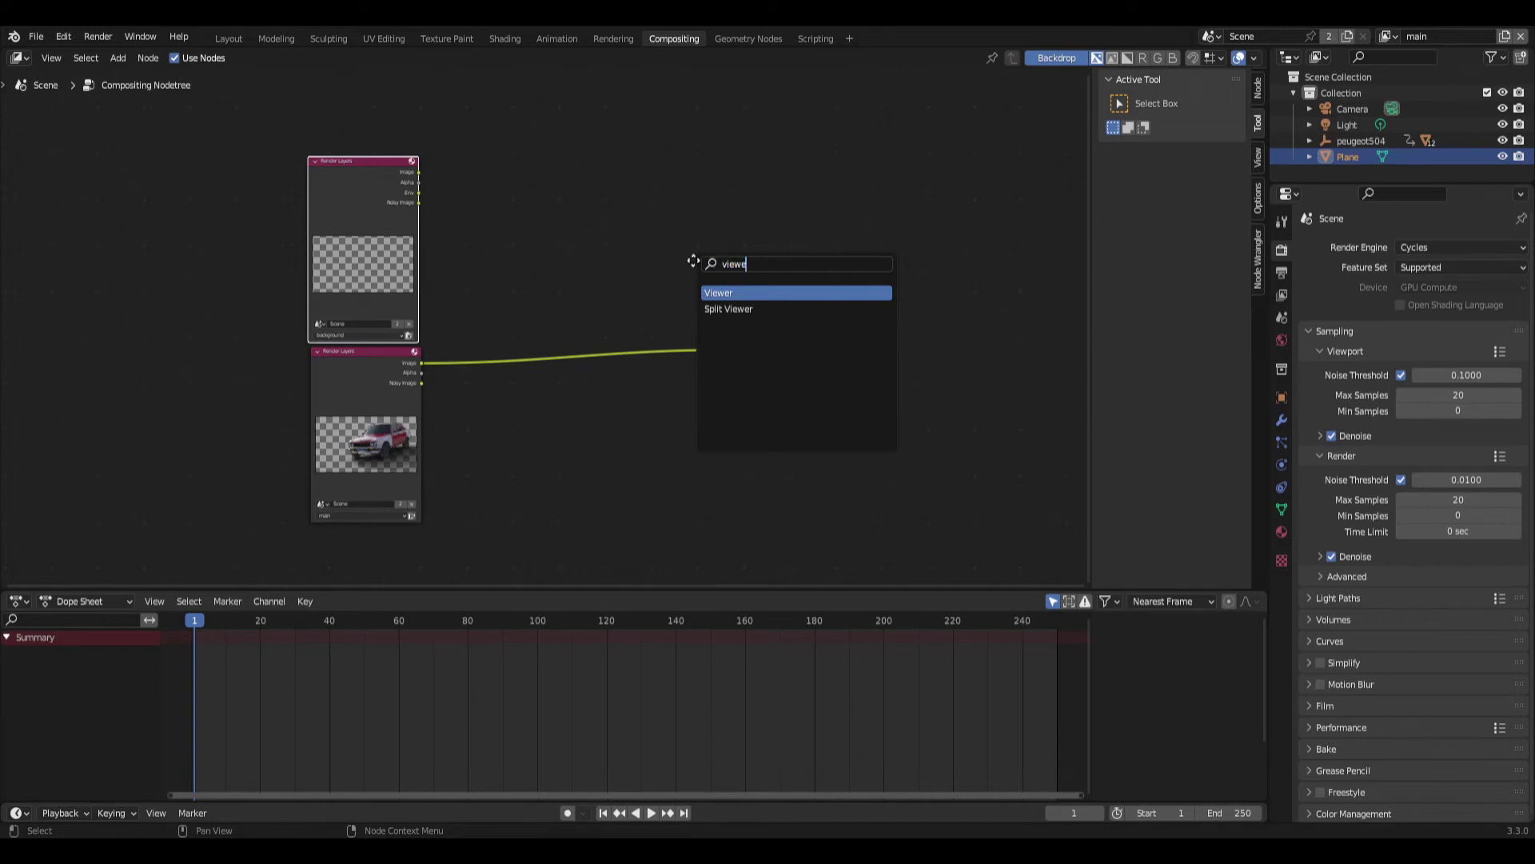
text(e)
key(Return)
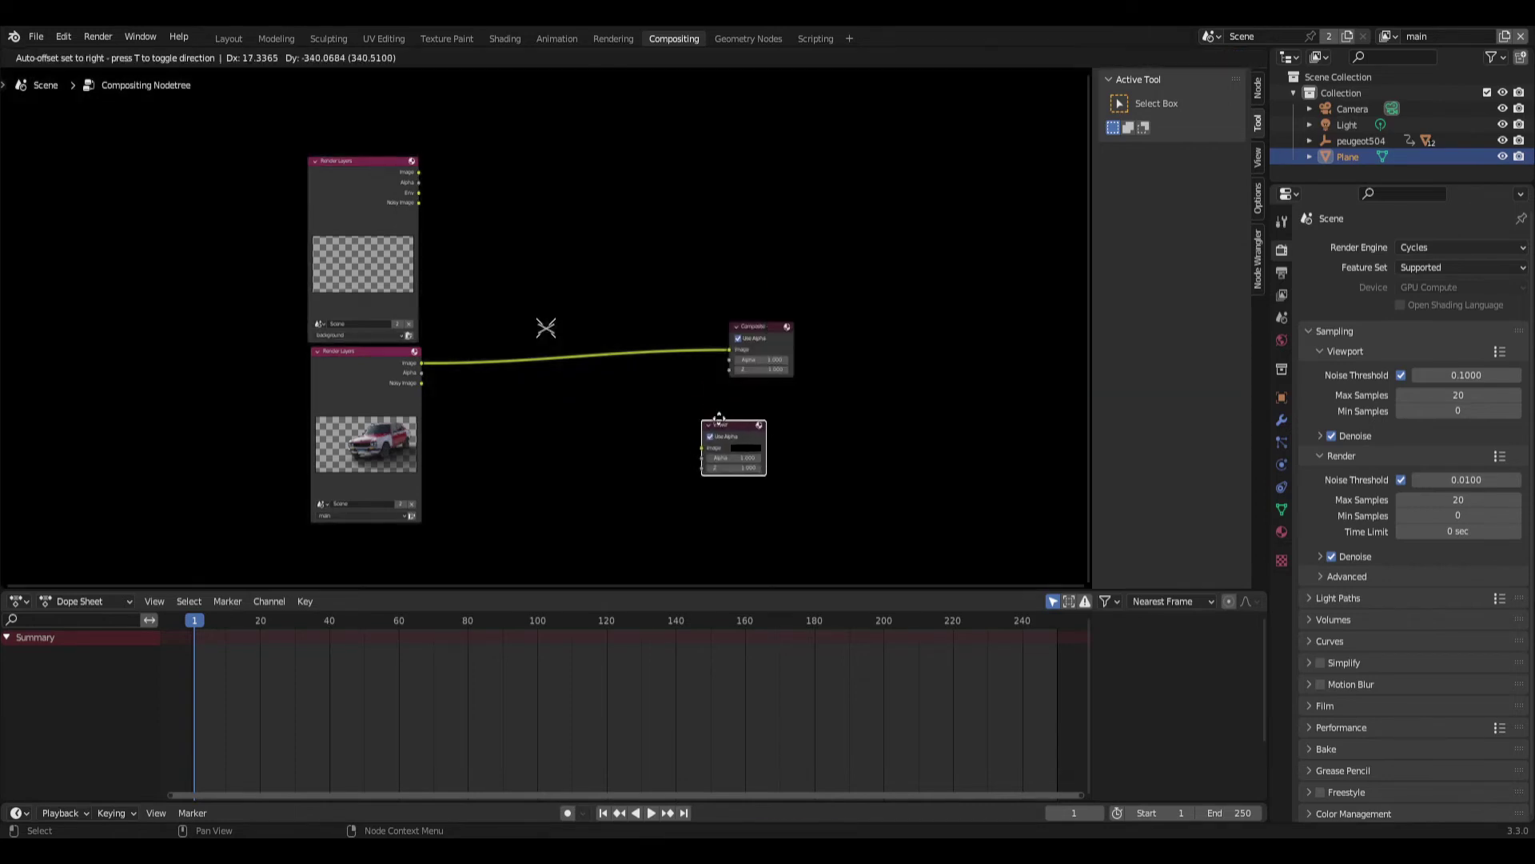
click(811, 389)
scroll(828, 397, up, 1)
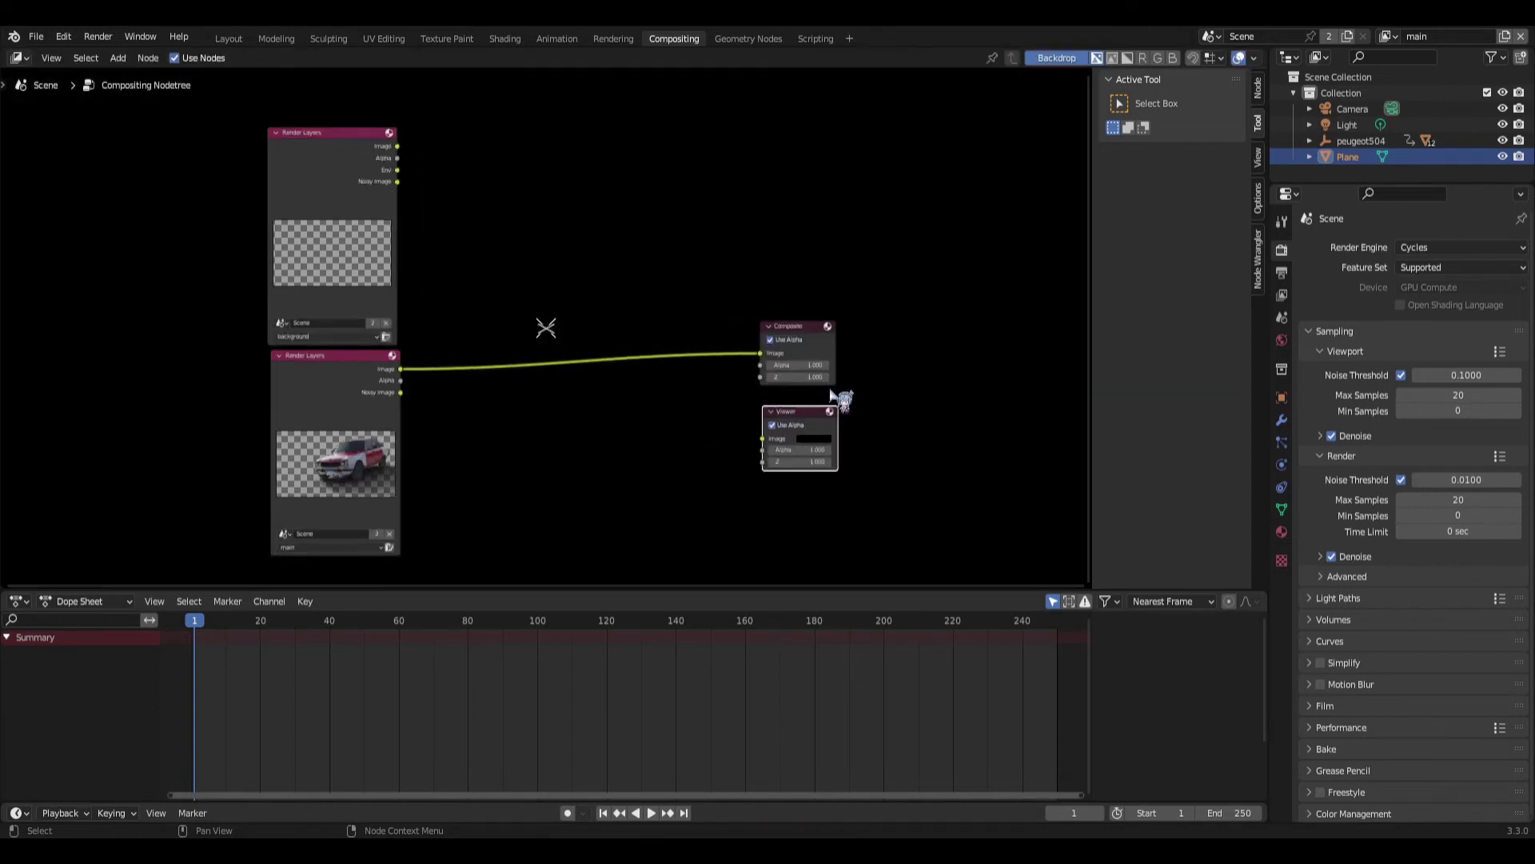
Link the main Render Layers image output to the Viewer to preview it in the backdrop, and remove that link.
click(398, 382)
drag(400, 370, 762, 439)
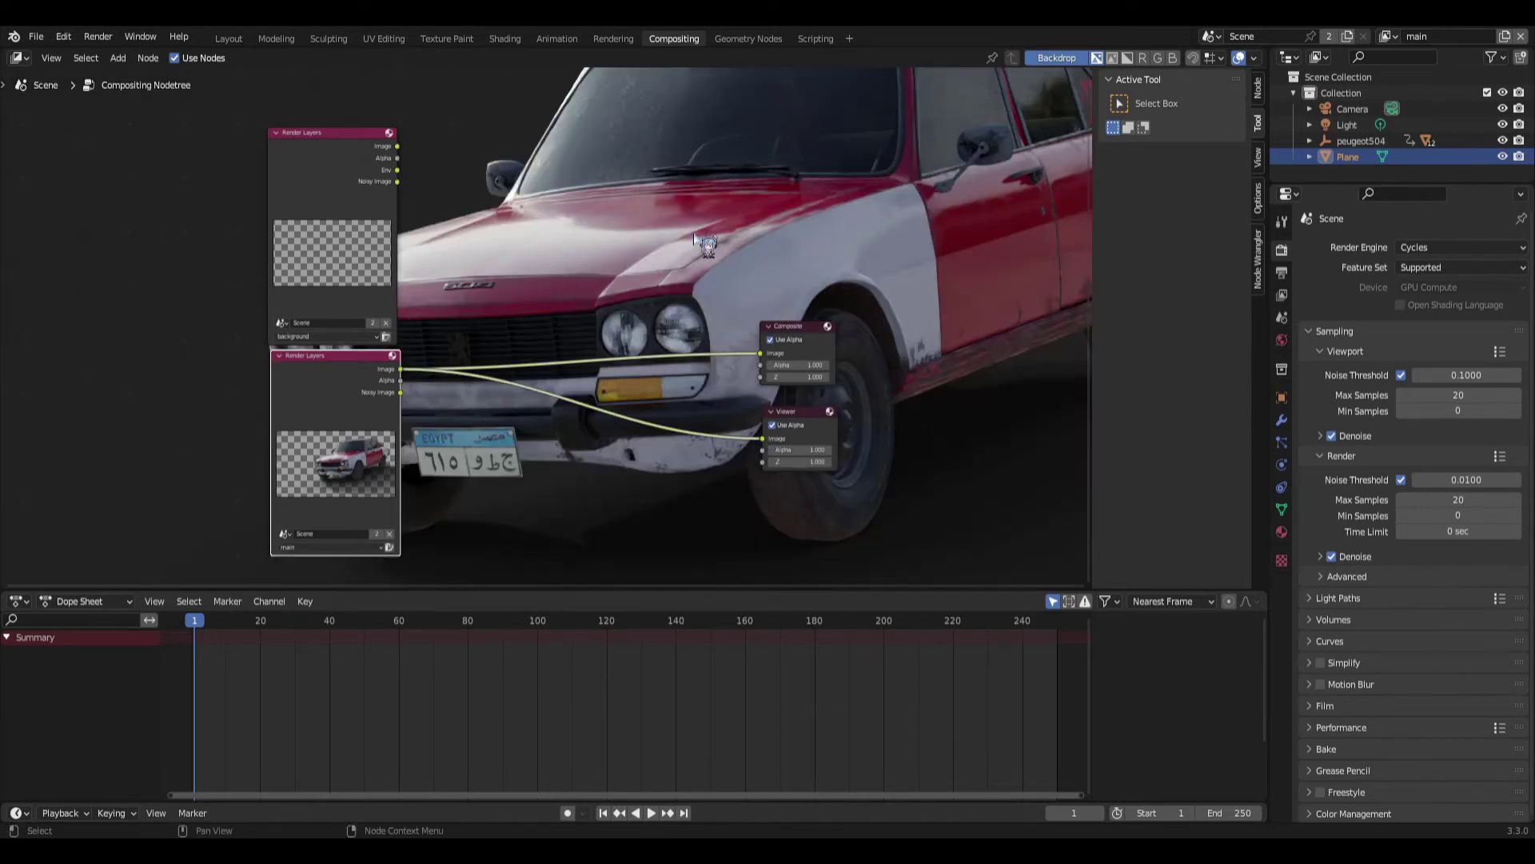
scroll(704, 244, down, 2)
middle_drag(718, 217, 776, 237)
scroll(834, 277, up, 2)
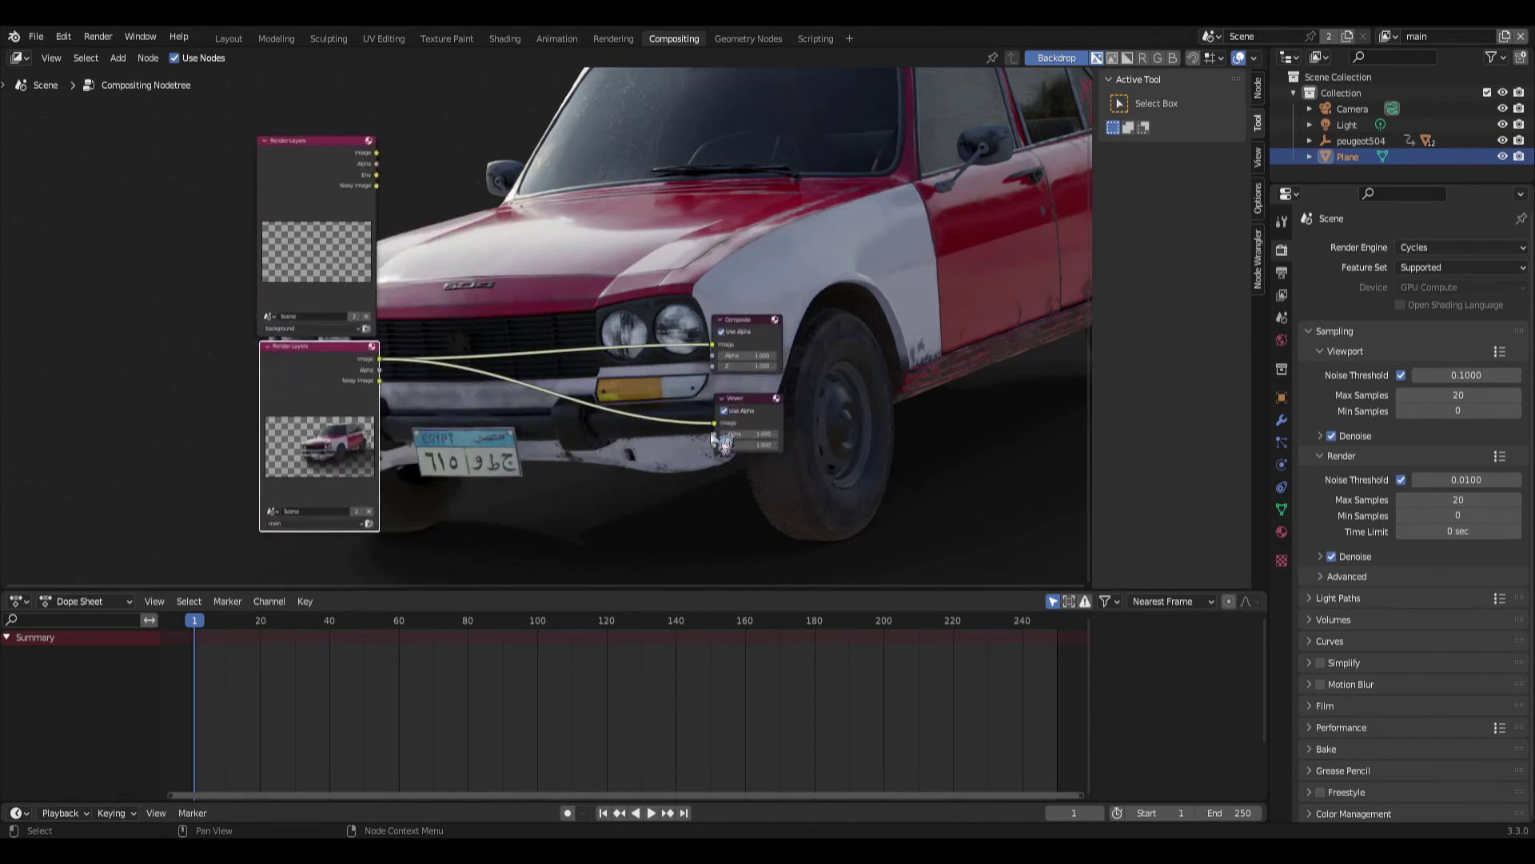
drag(716, 425, 546, 327)
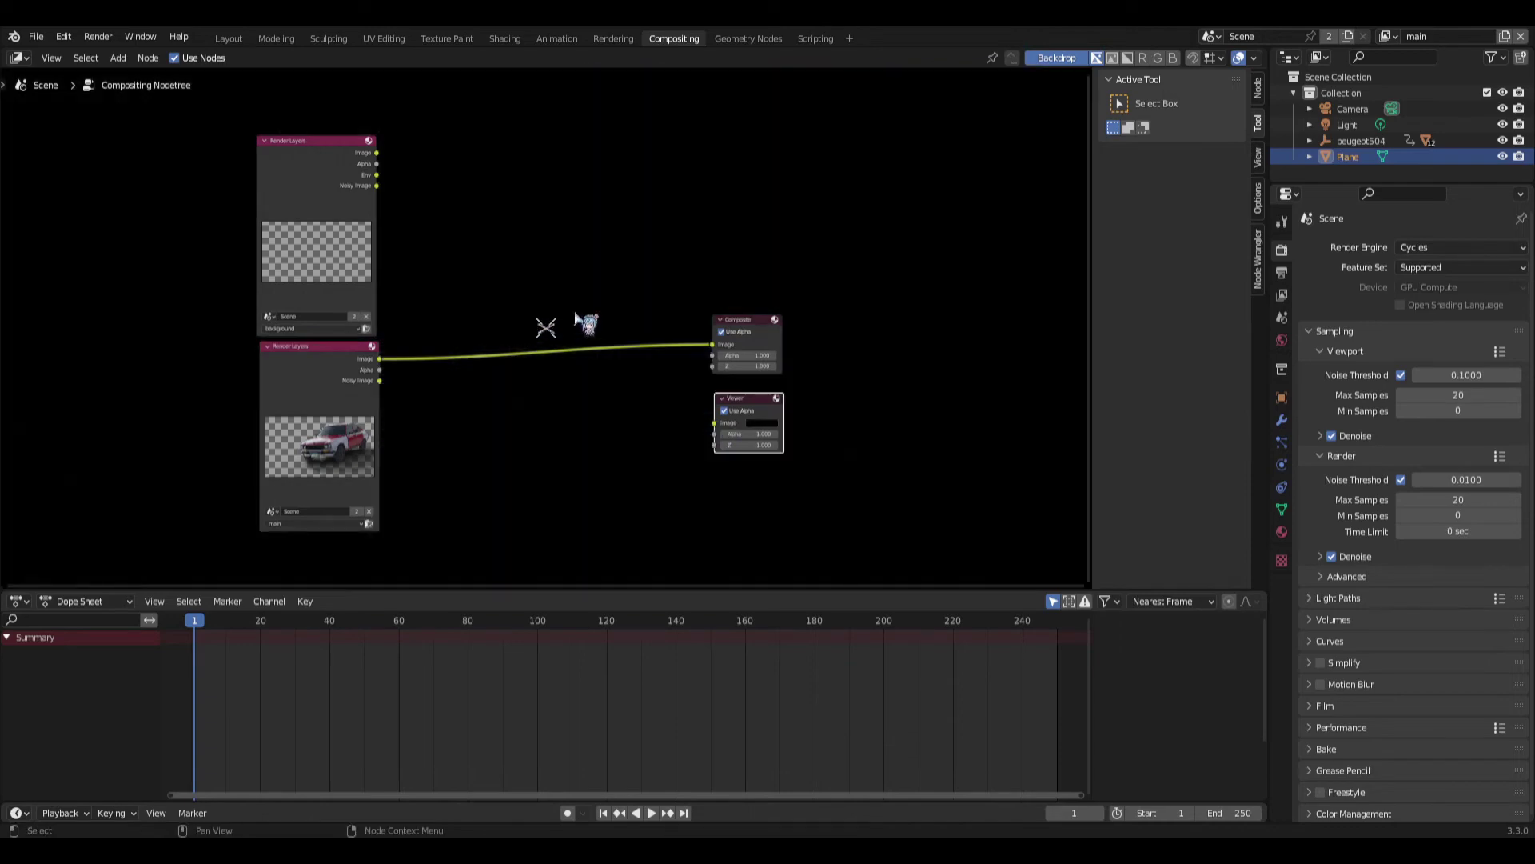
Move the Composite node higher in the node tree and place the Viewer node closely below it.
drag(800, 317, 799, 237)
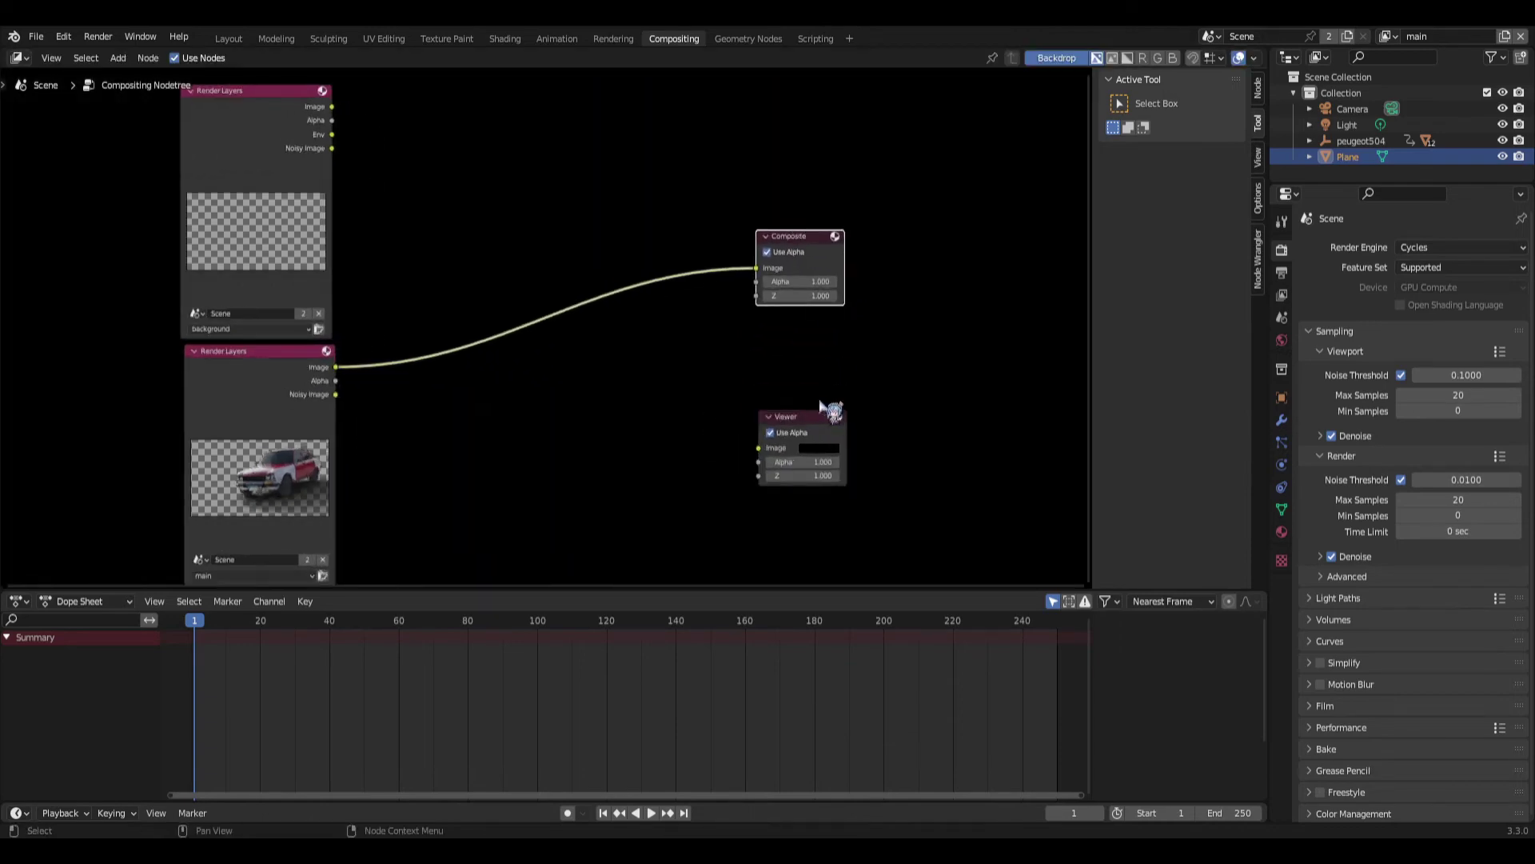
drag(804, 420, 797, 355)
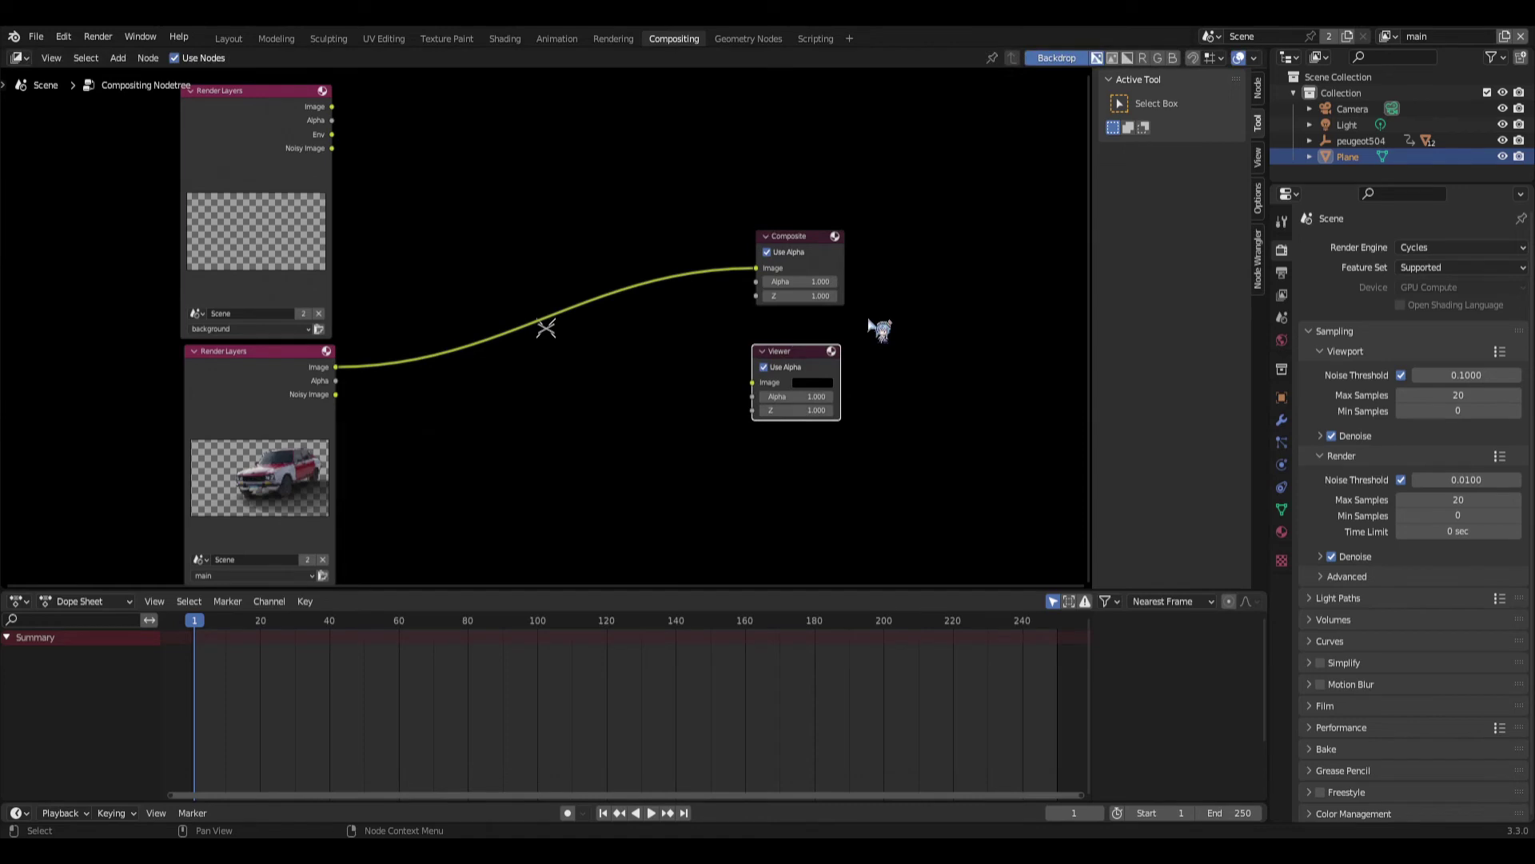
Insert an Alpha Over node on the link between the main Render Layers node and the Composite node.
middle_drag(884, 329, 950, 364)
click(703, 417)
key(shift+a)
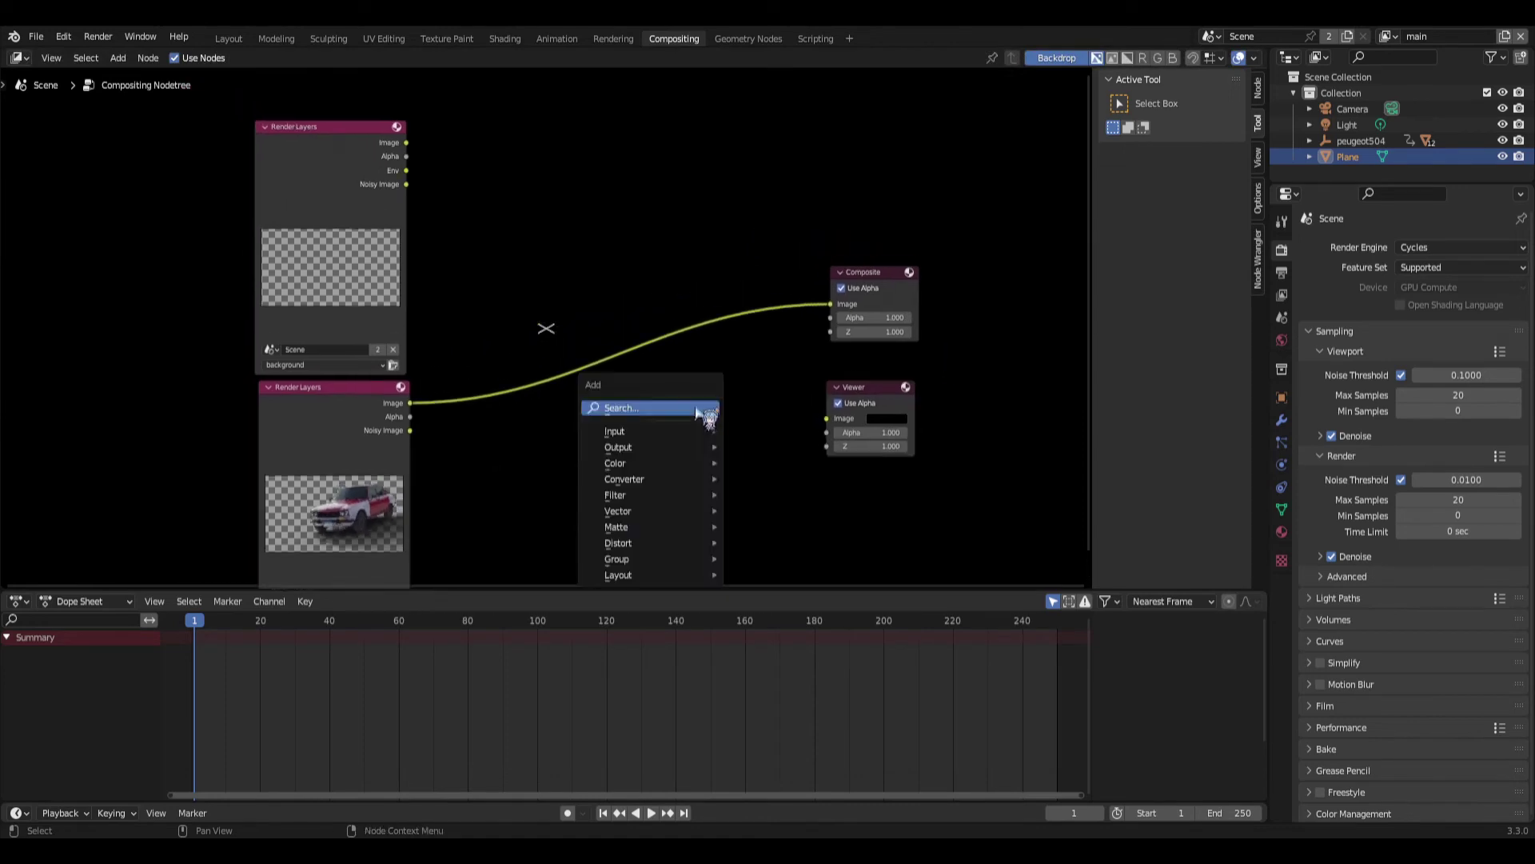
click(686, 407)
text(alph)
key(Down)
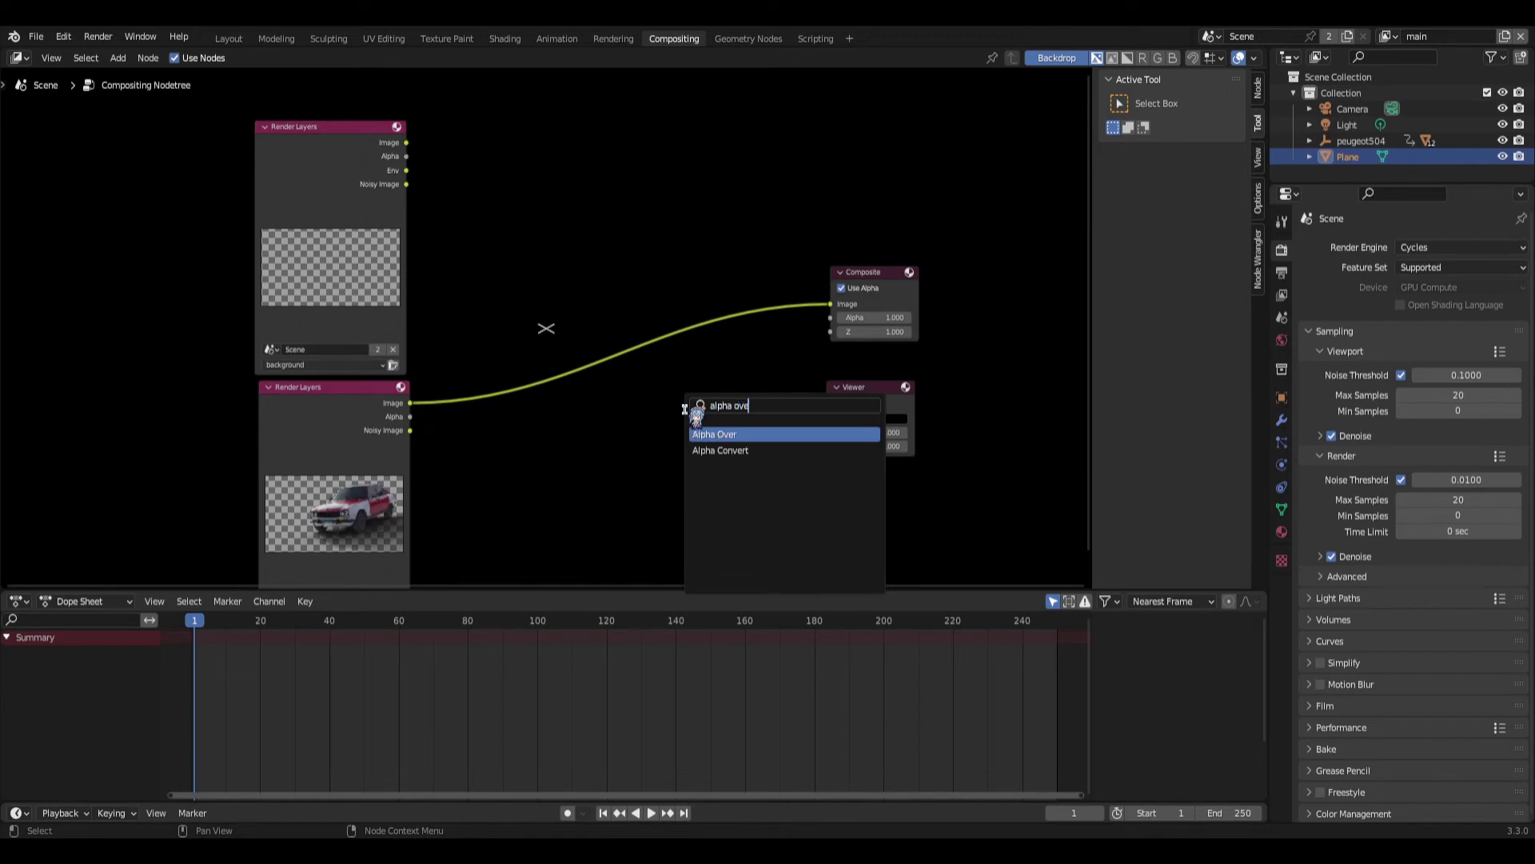
key(Return)
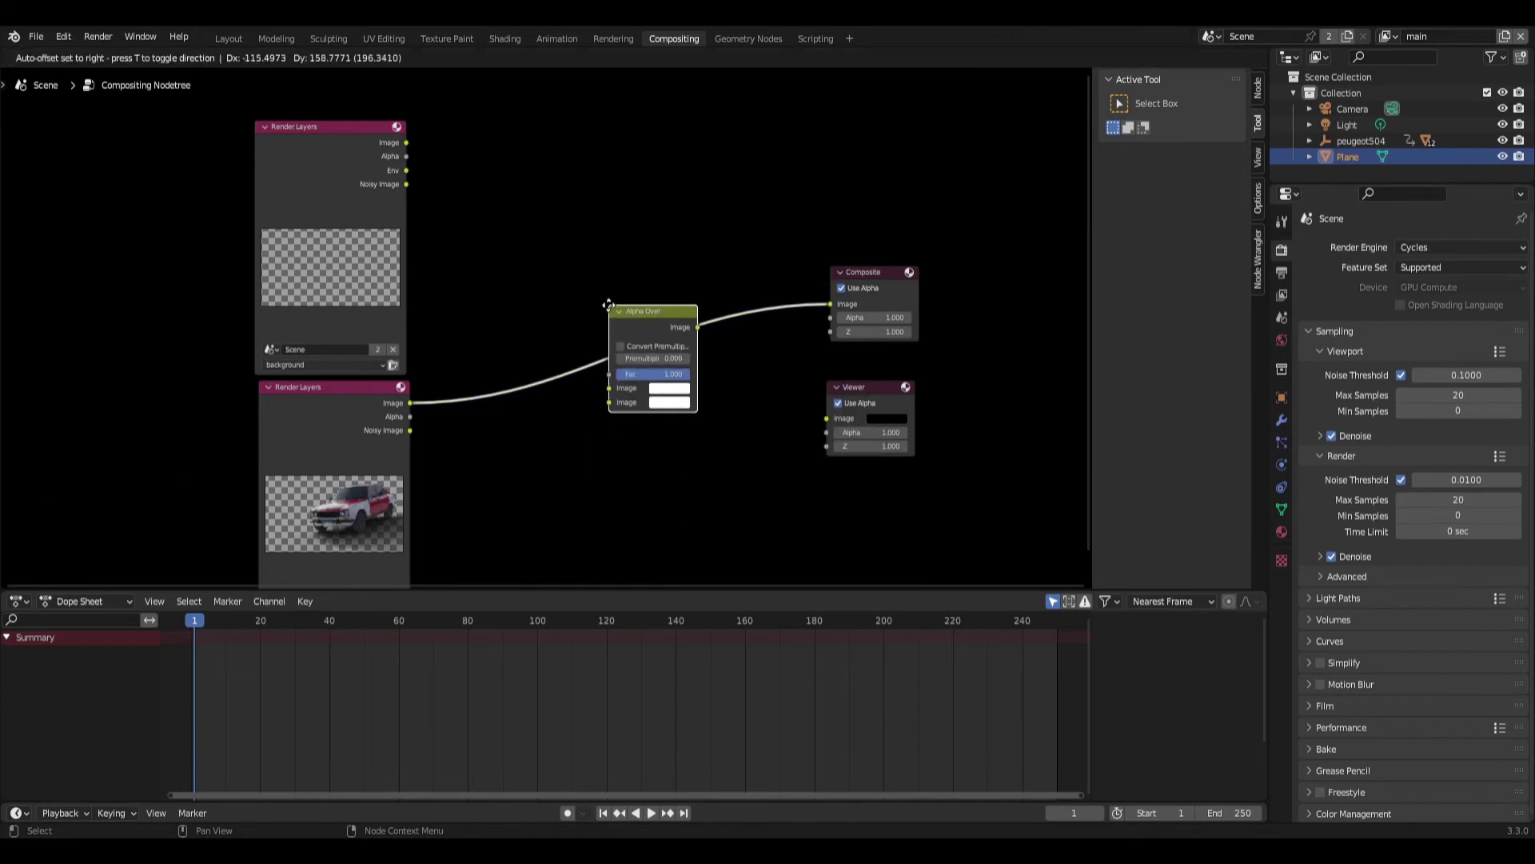
click(608, 304)
Link the Alpha Over output to the Viewer, route it and the Composite link through a shared reroute, and reposition both output nodes.
drag(645, 312, 827, 418)
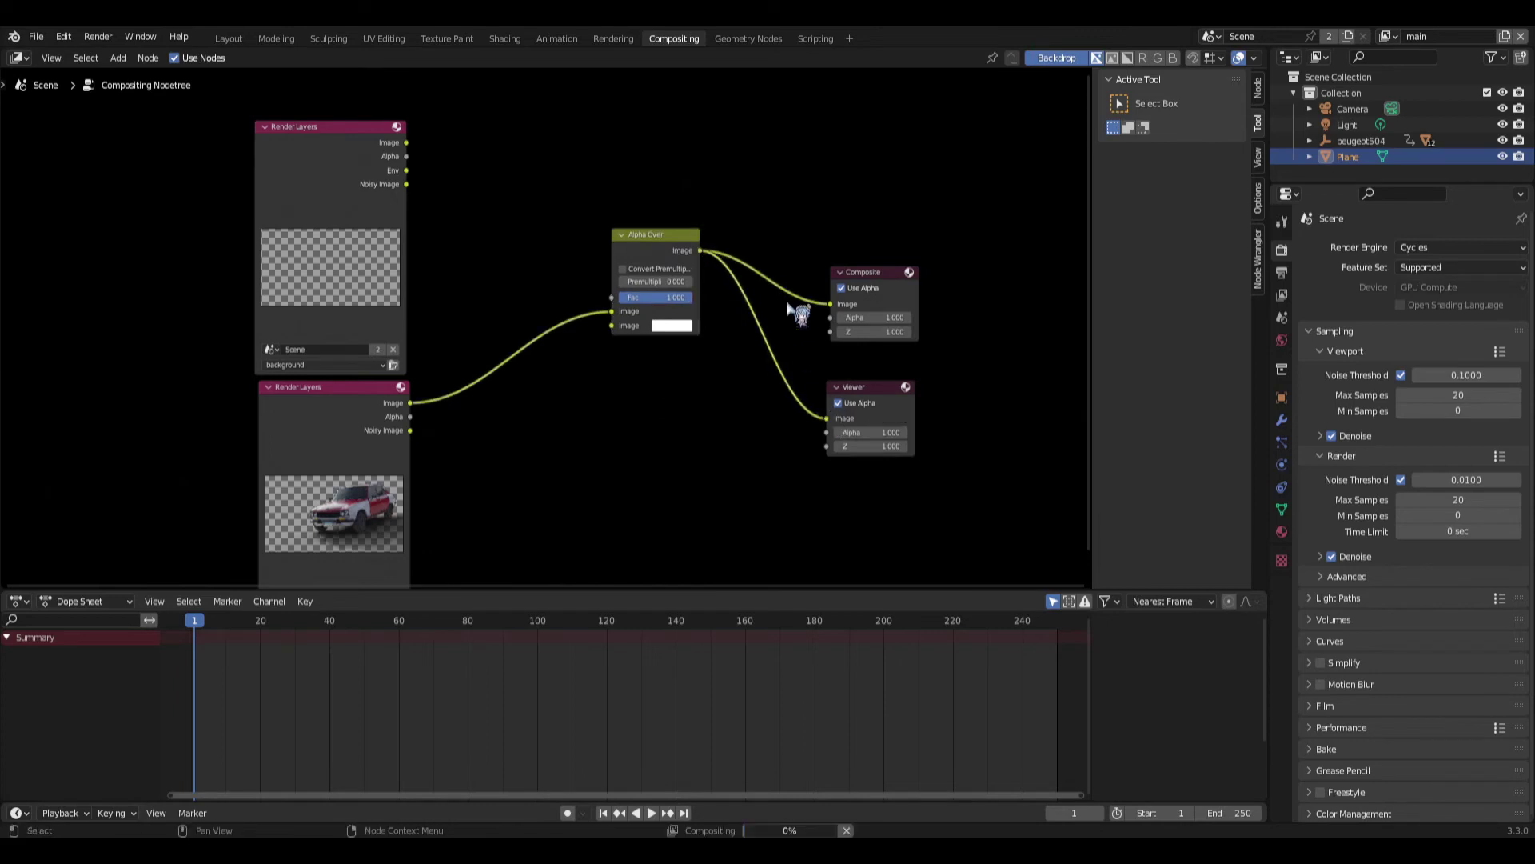
shift+right_drag(756, 384, 768, 396)
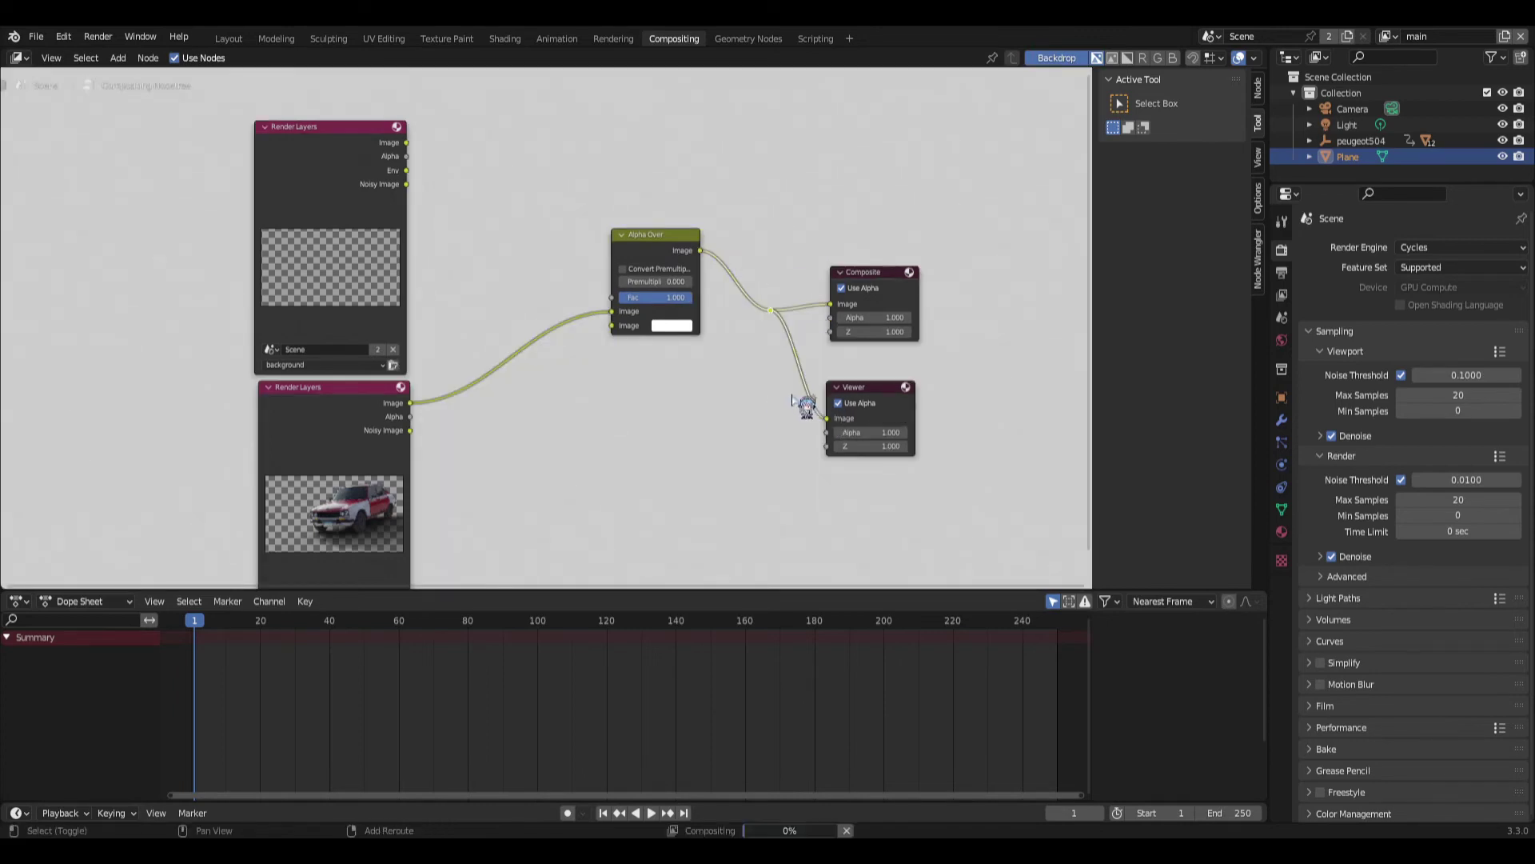
drag(874, 273, 885, 184)
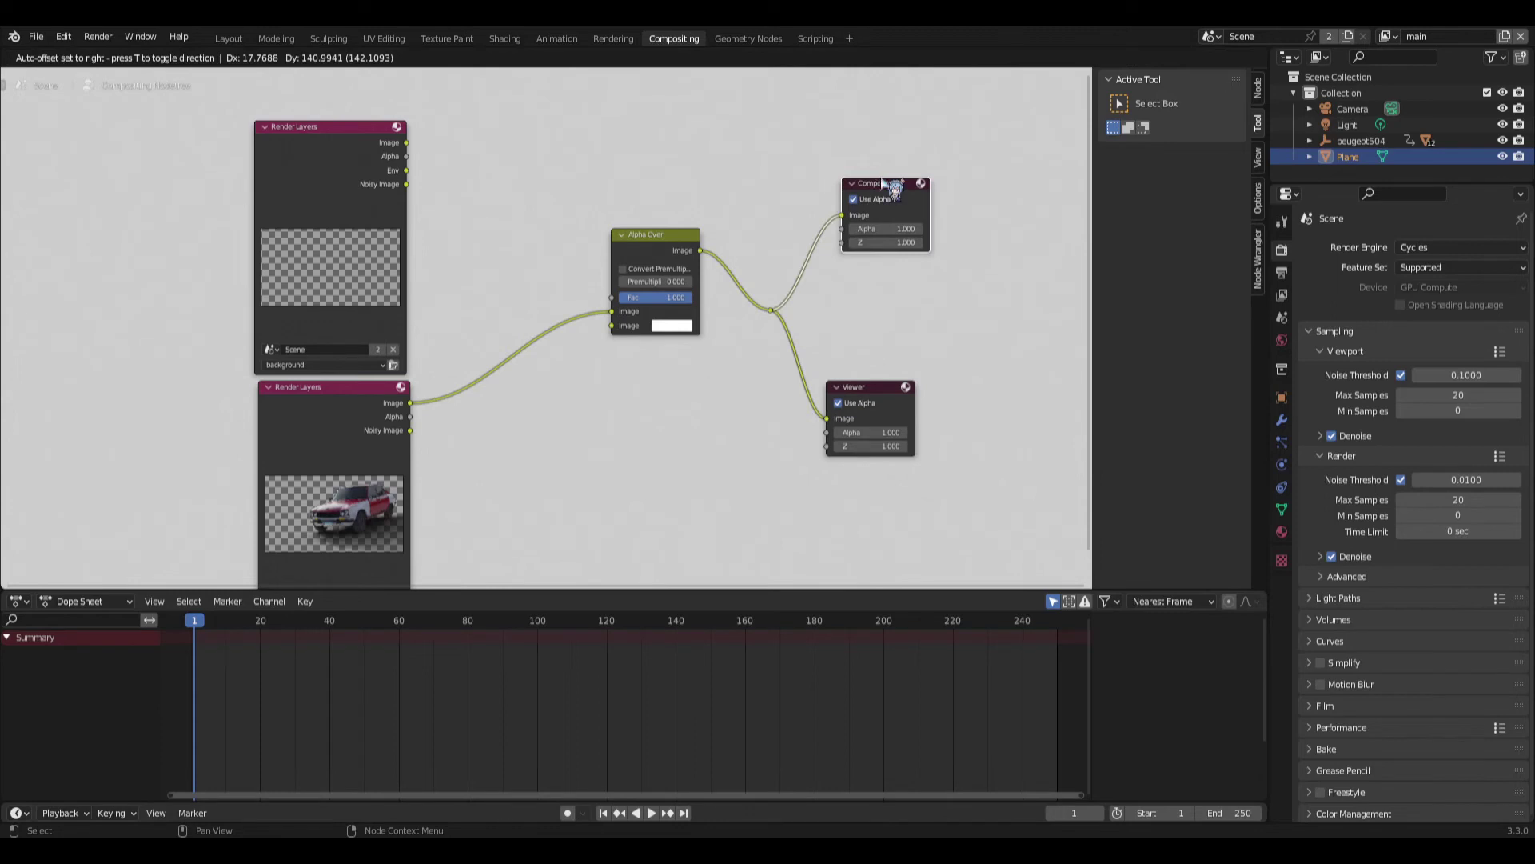
drag(865, 387, 885, 336)
Move the main Render Layers image link to Alpha Over's second Image input and connect the background layer's Env output to the first.
middle_drag(645, 407, 693, 440)
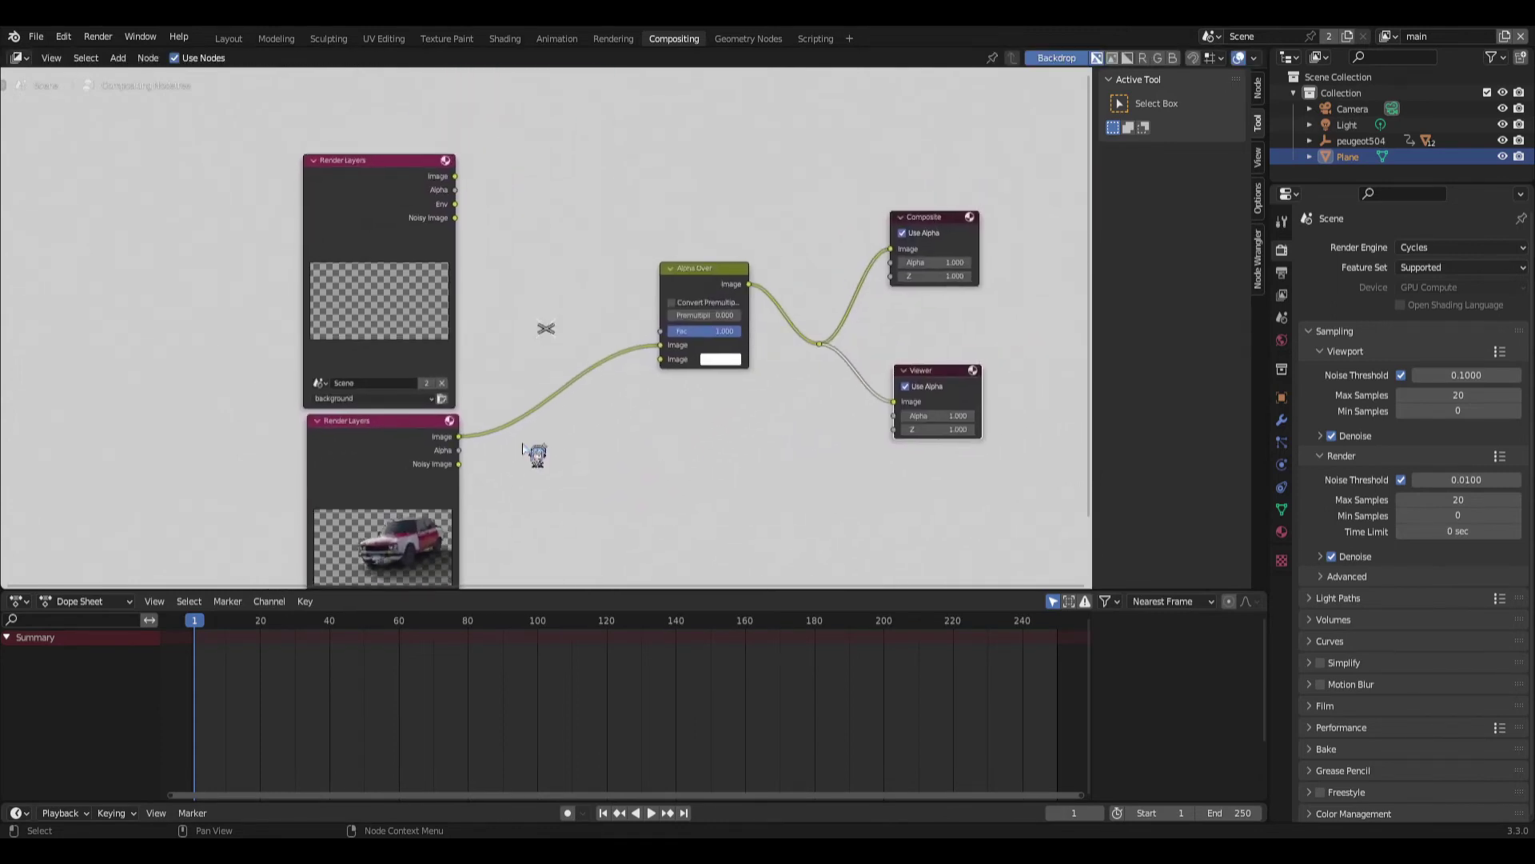
drag(372, 423, 354, 424)
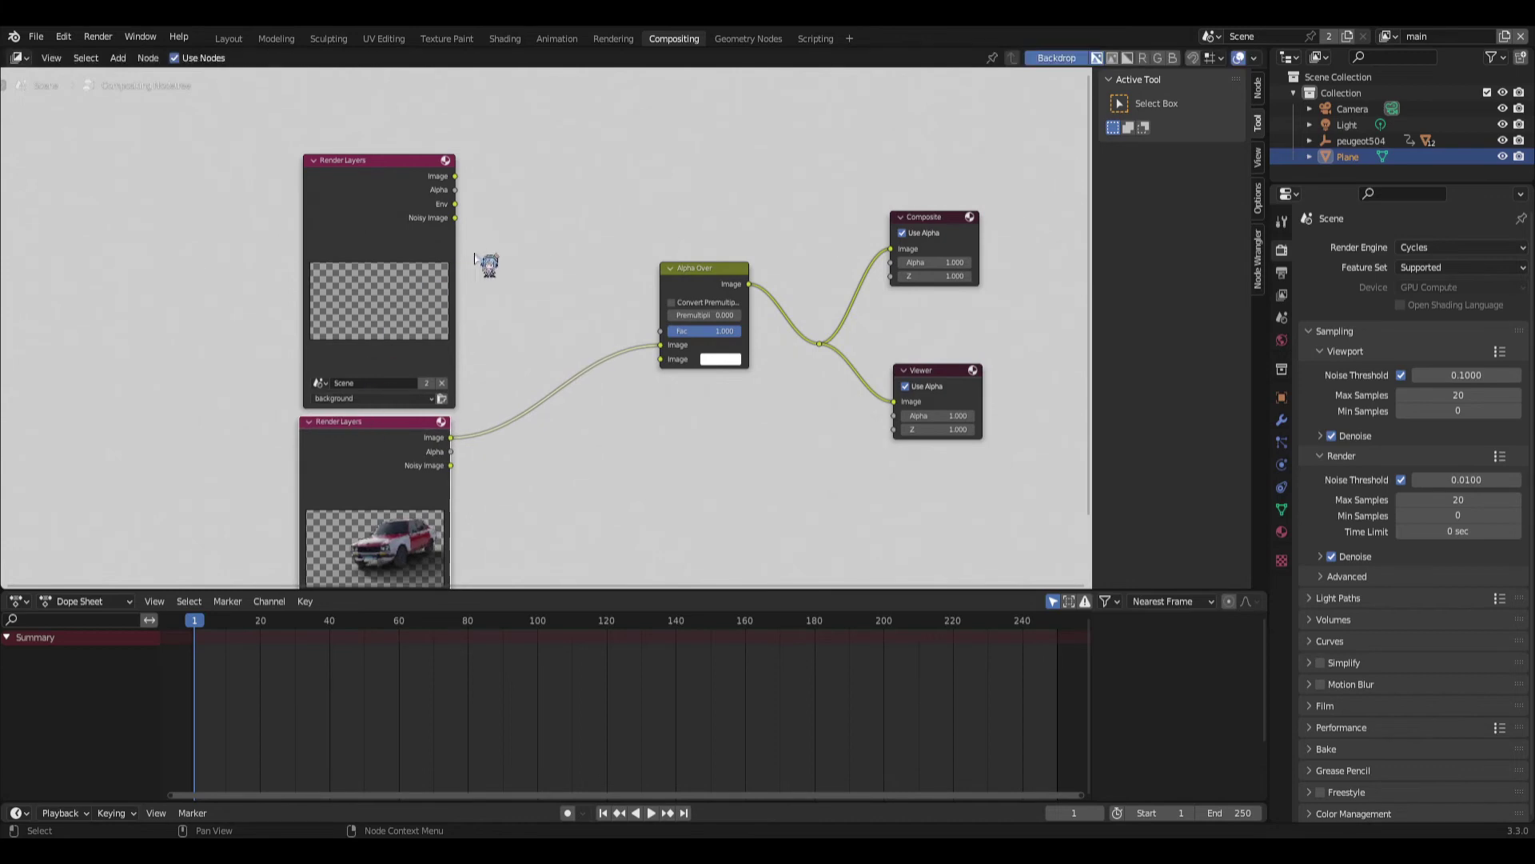
scroll(511, 274, down, 2)
middle_drag(503, 298, 508, 208)
click(485, 172)
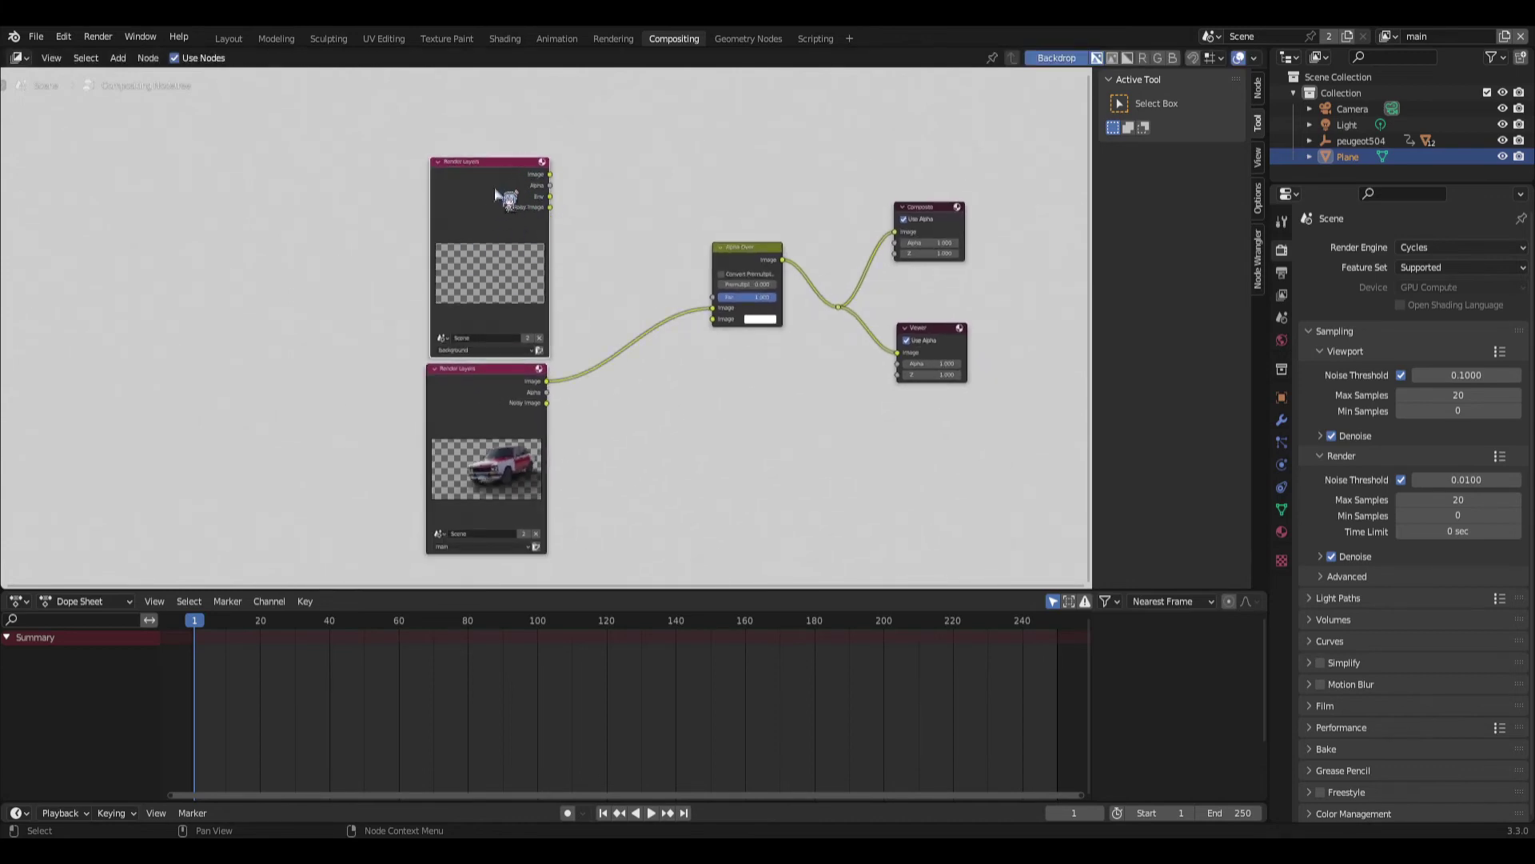
click(749, 248)
scroll(630, 229, up, 1)
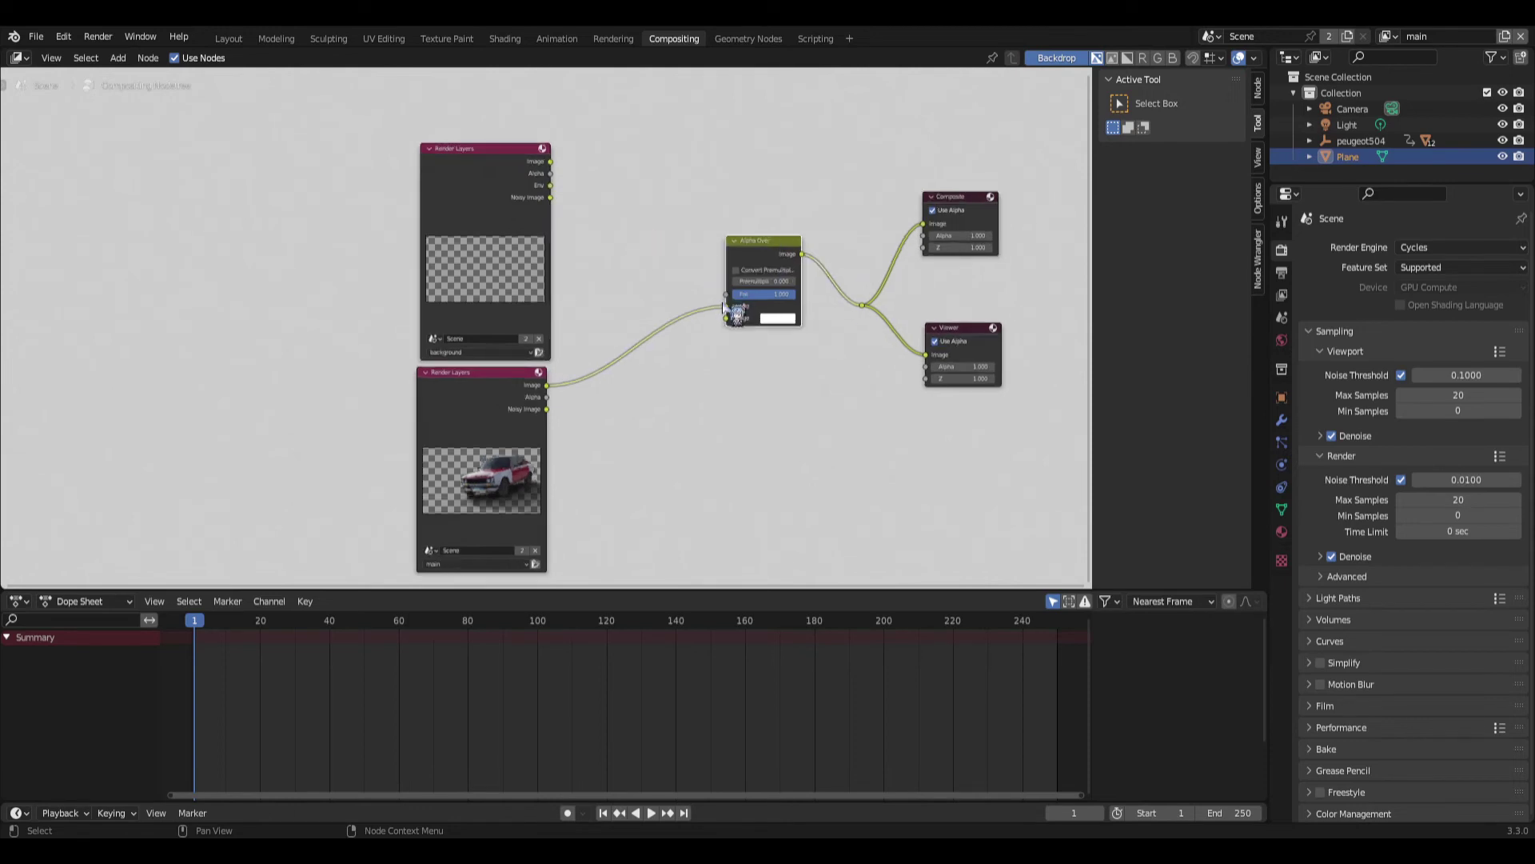
scroll(547, 417, up, 1)
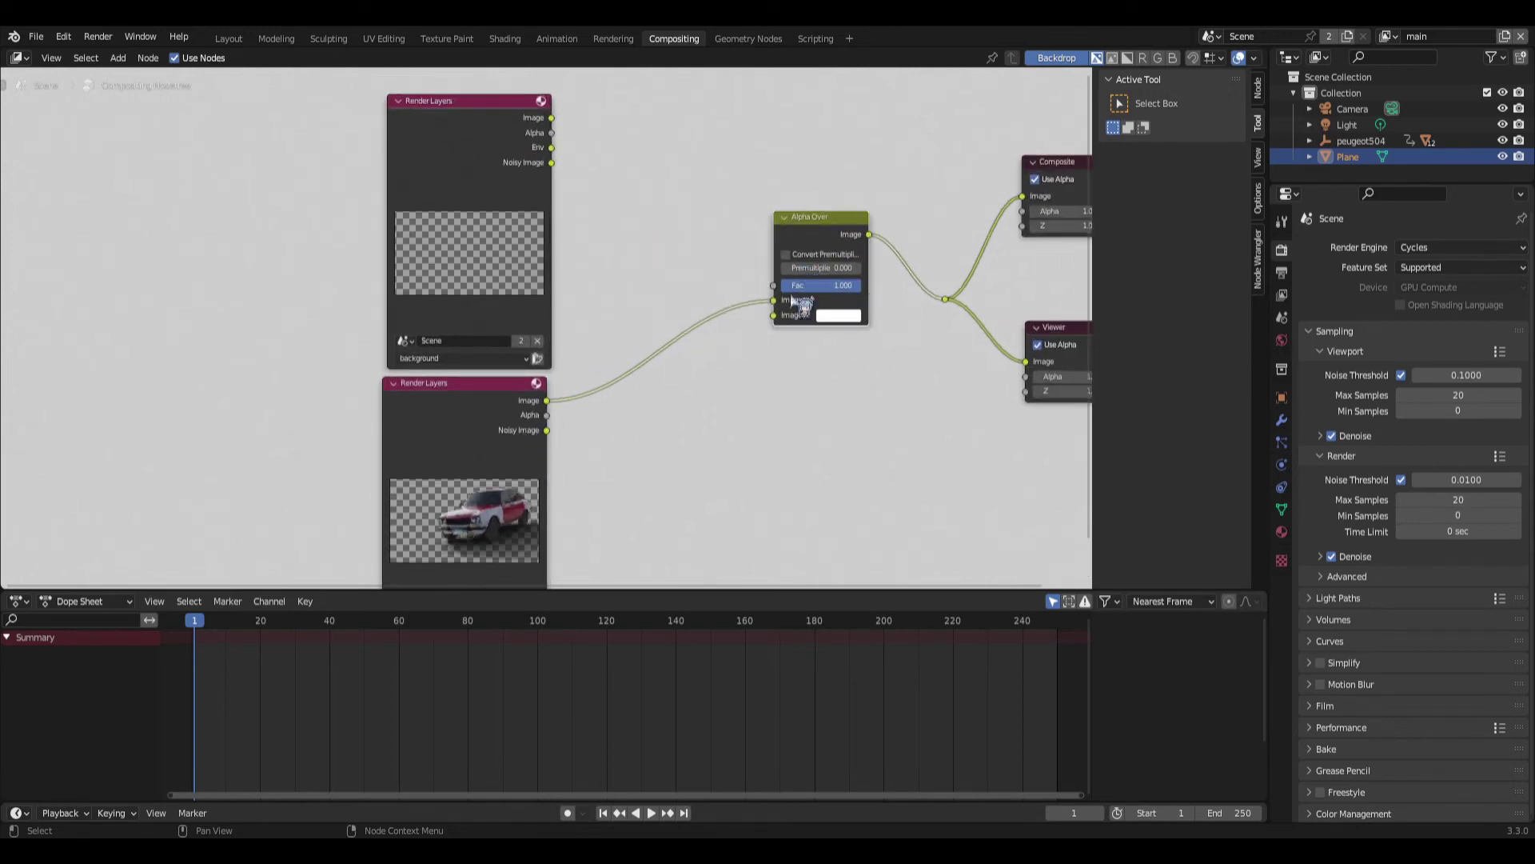
mouse_move(774, 303)
mouse_down()
mouse_move(761, 336)
mouse_move(773, 315)
mouse_up()
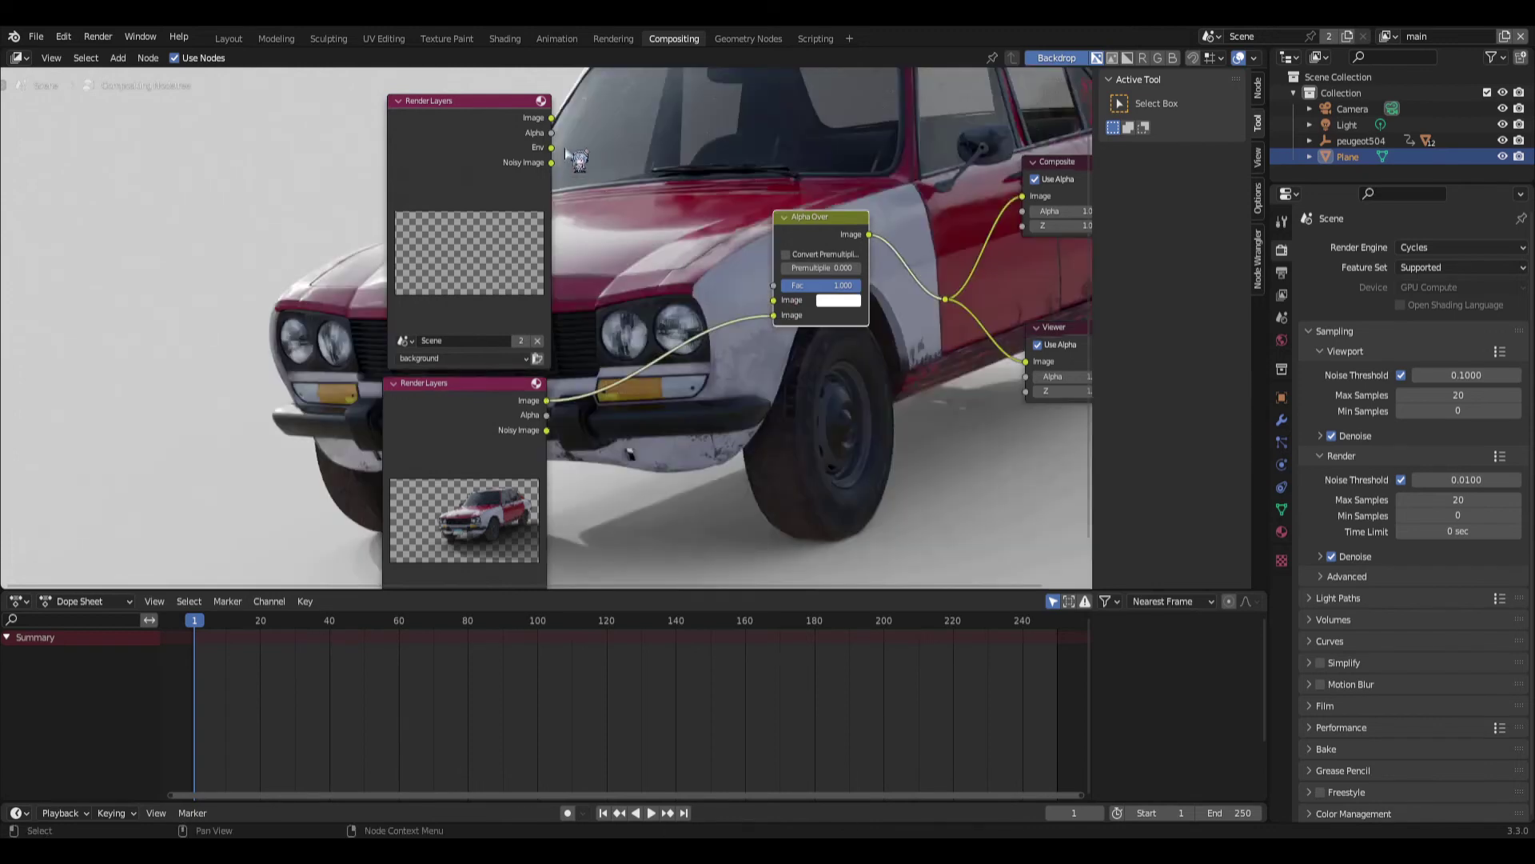
click(479, 142)
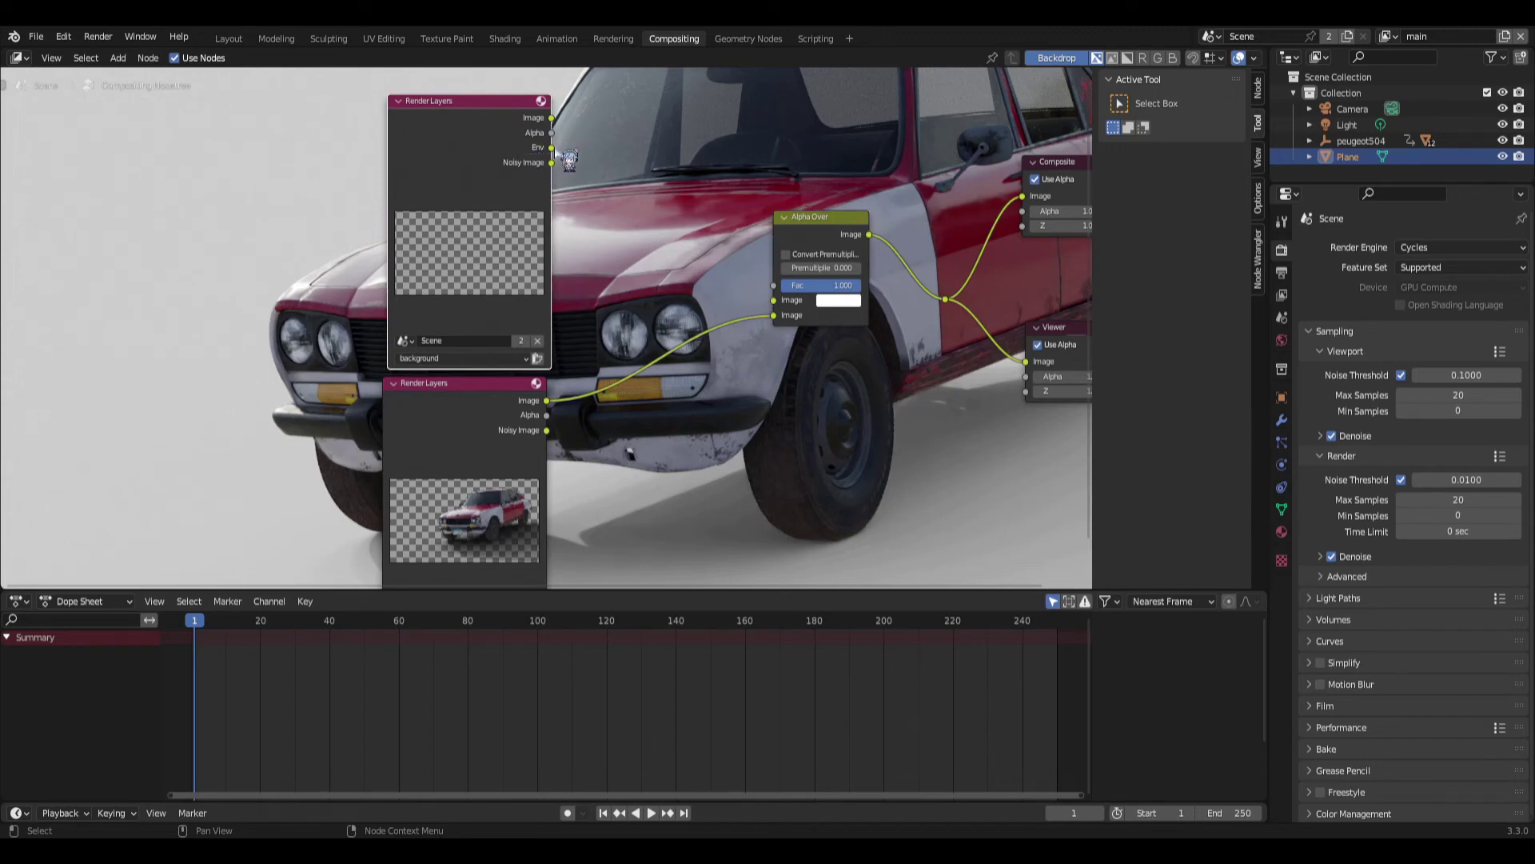
drag(551, 148, 787, 314)
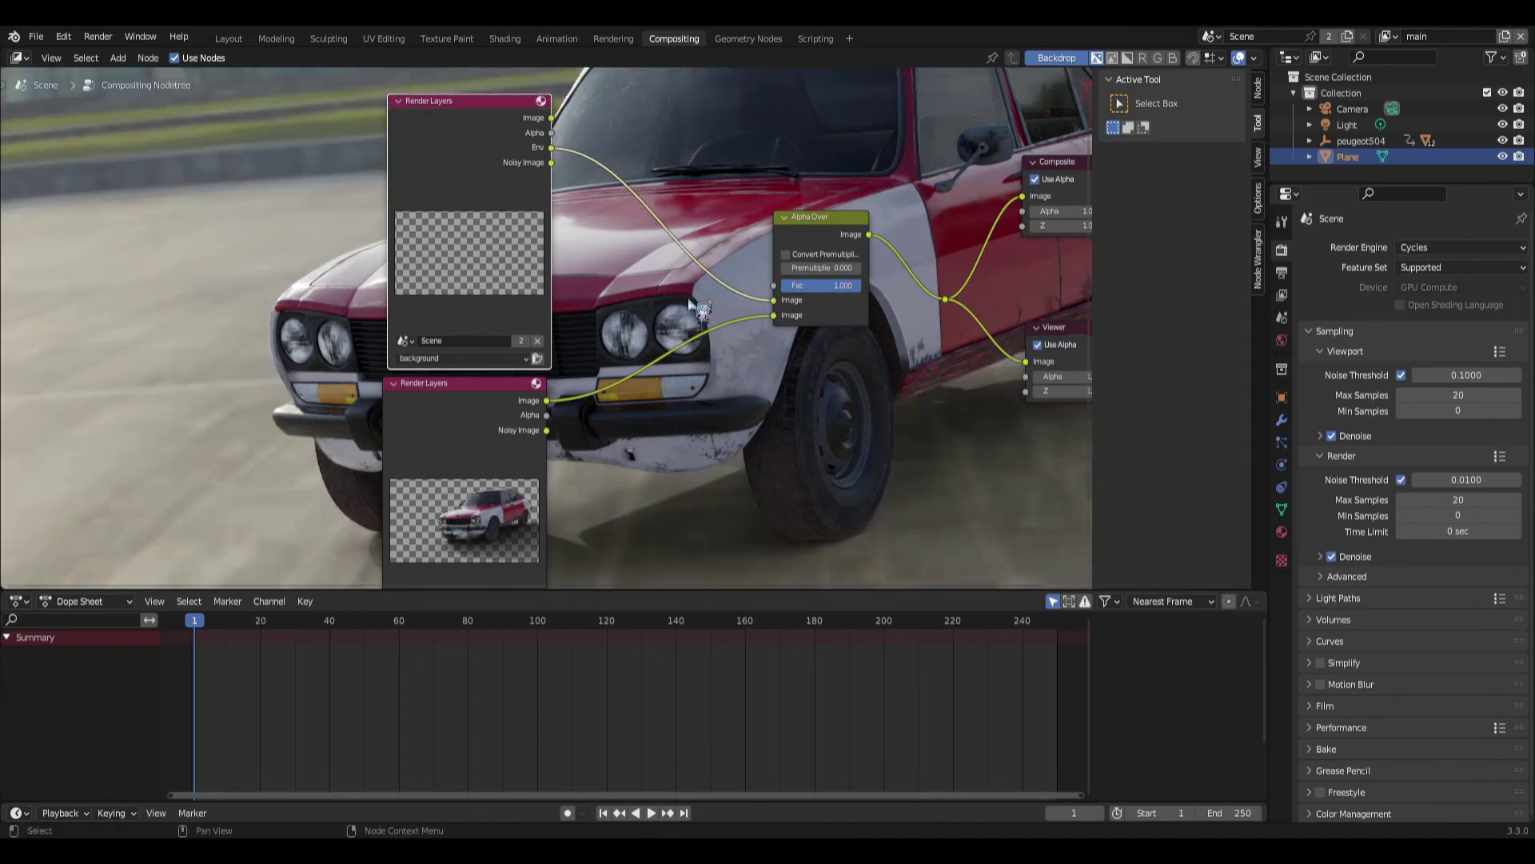
Lower the Alpha Over Fac to 0 to preview the background alone, and restore it to 1.
scroll(512, 172, down, 3)
scroll(511, 172, down, 1)
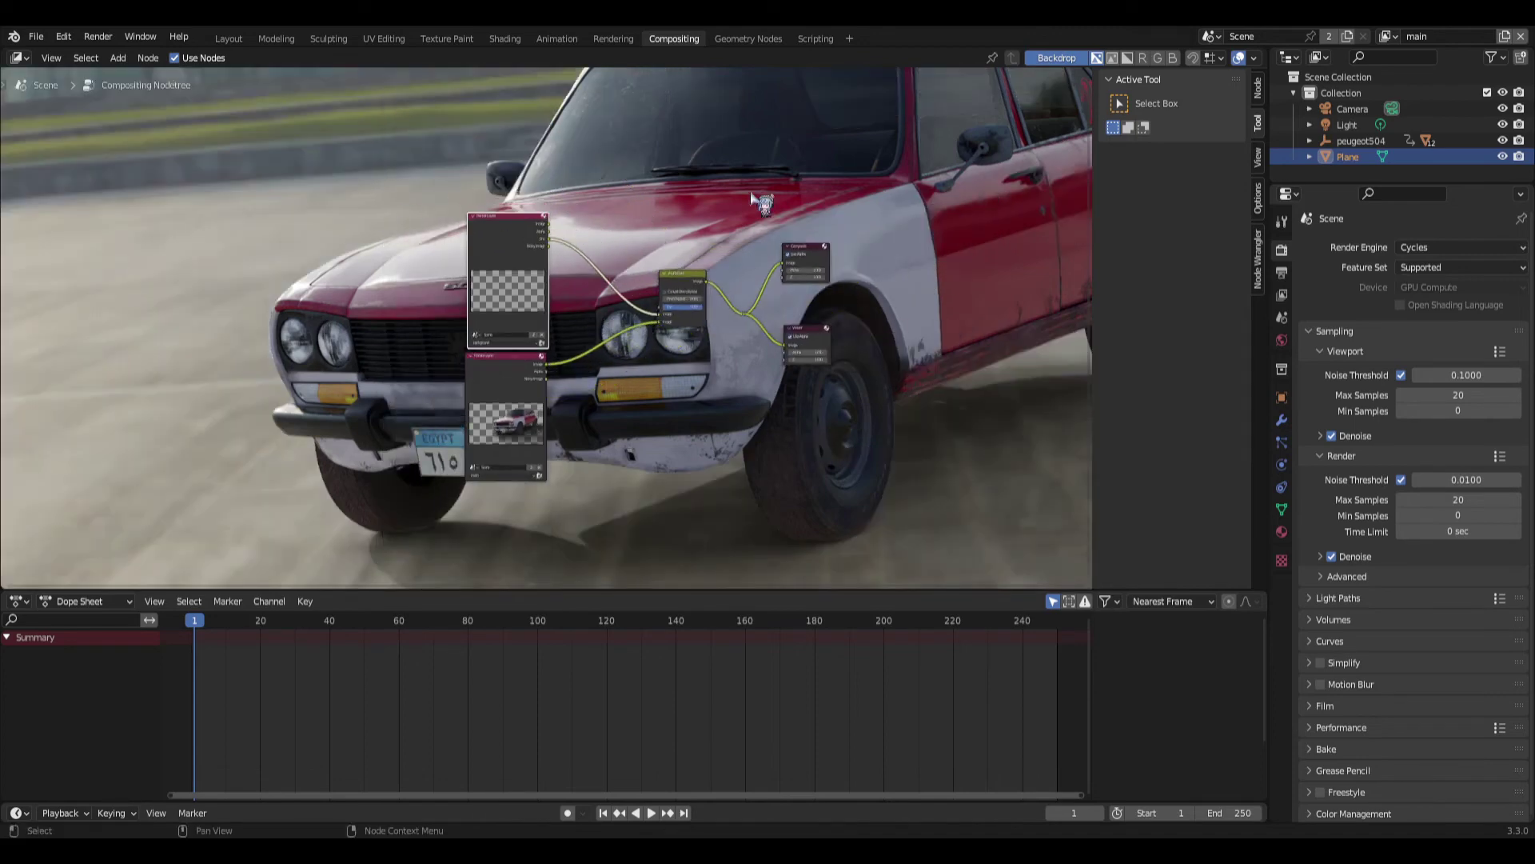
scroll(792, 204, down, 1)
scroll(648, 196, up, 1)
scroll(636, 196, up, 3)
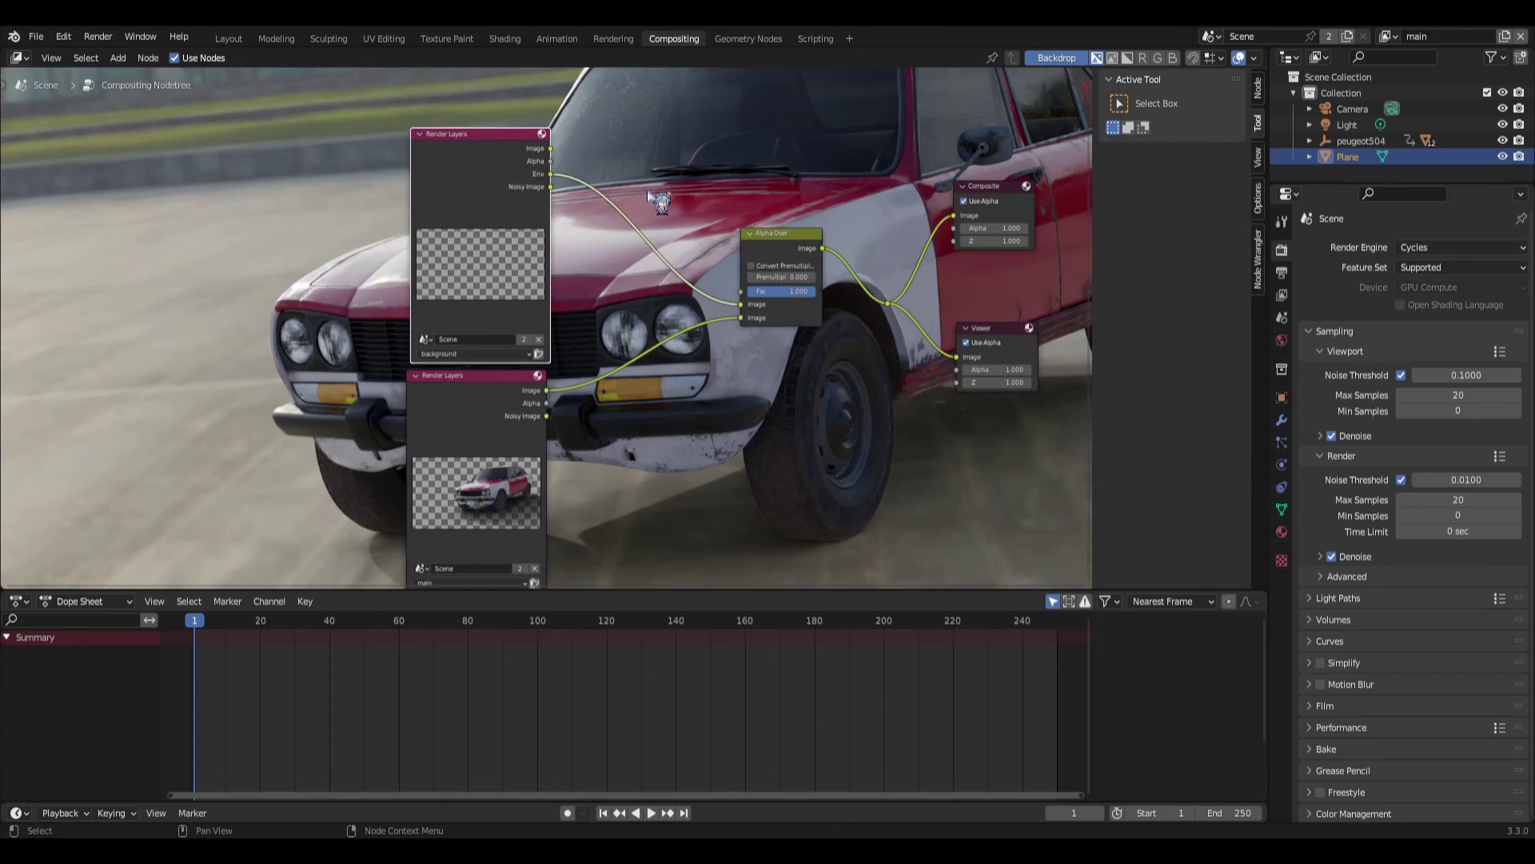
scroll(611, 240, down, 1)
scroll(576, 248, down, 1)
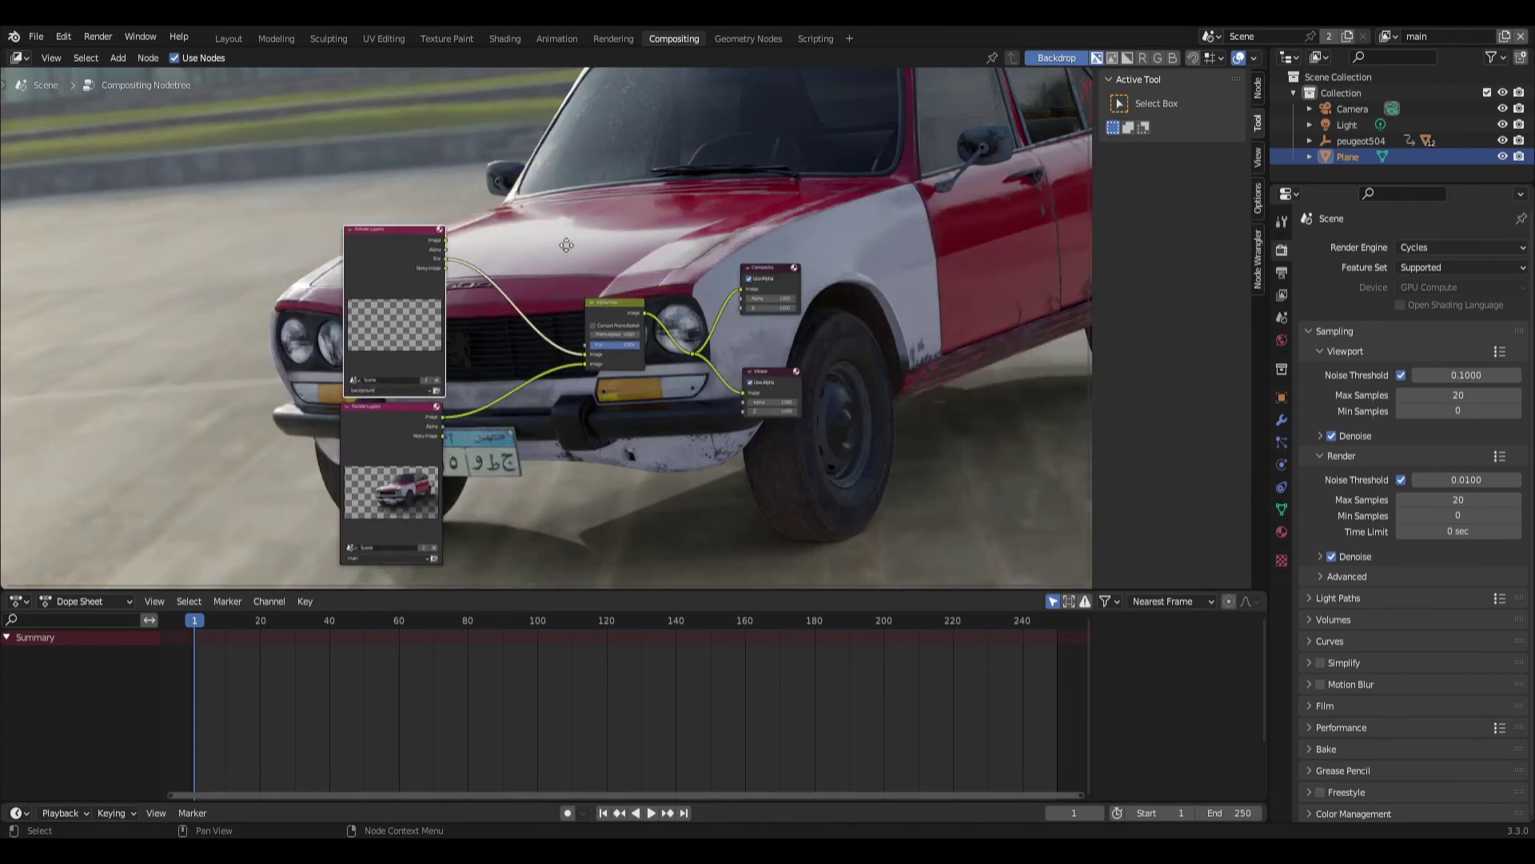
scroll(568, 244, up, 1)
scroll(686, 300, up, 2)
scroll(696, 304, up, 2)
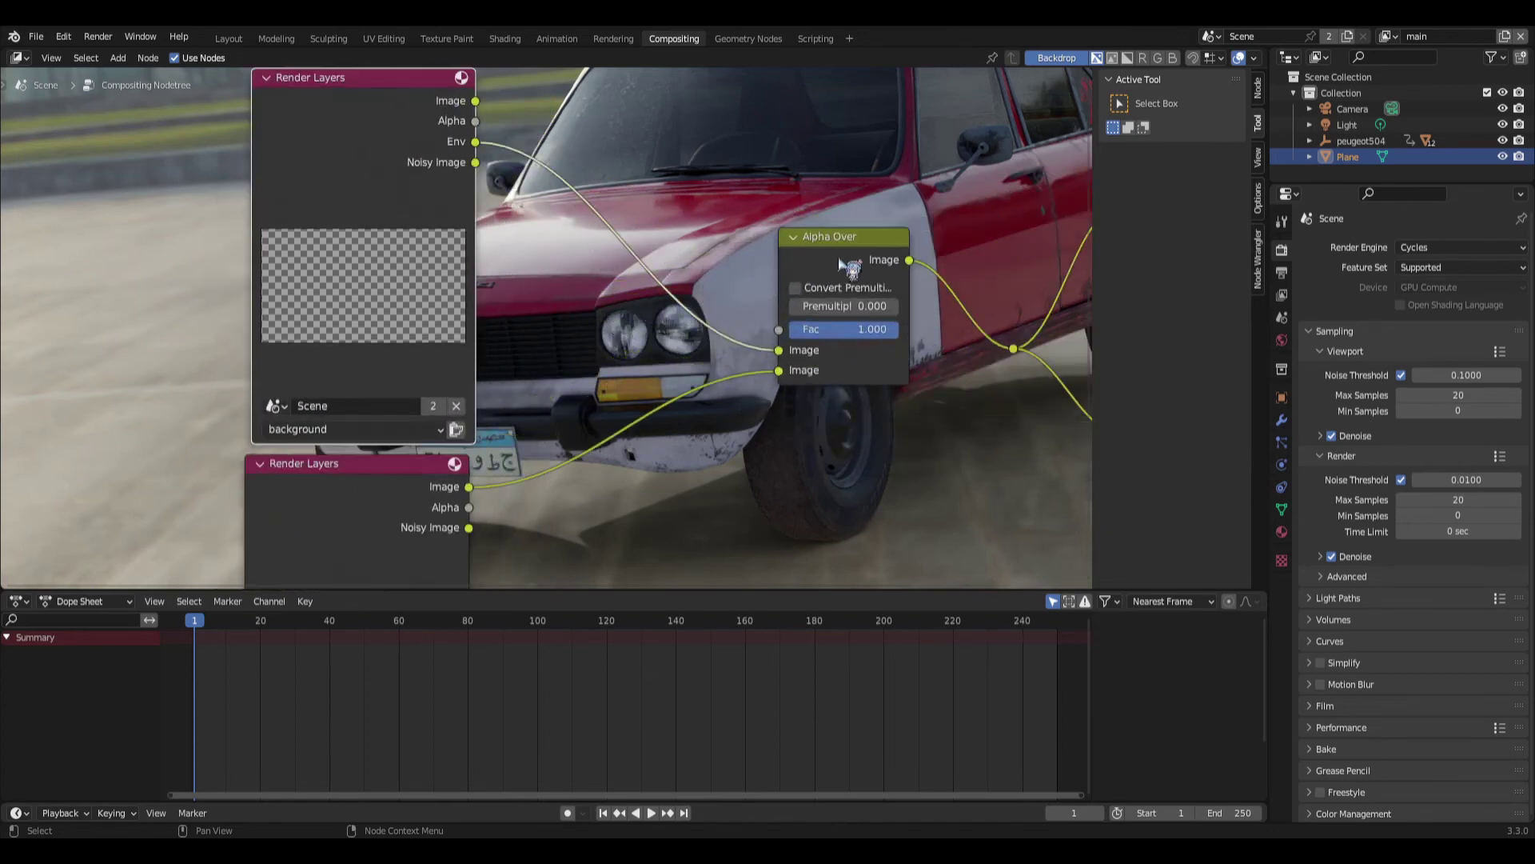
drag(876, 336, 796, 335)
scroll(550, 198, down, 3)
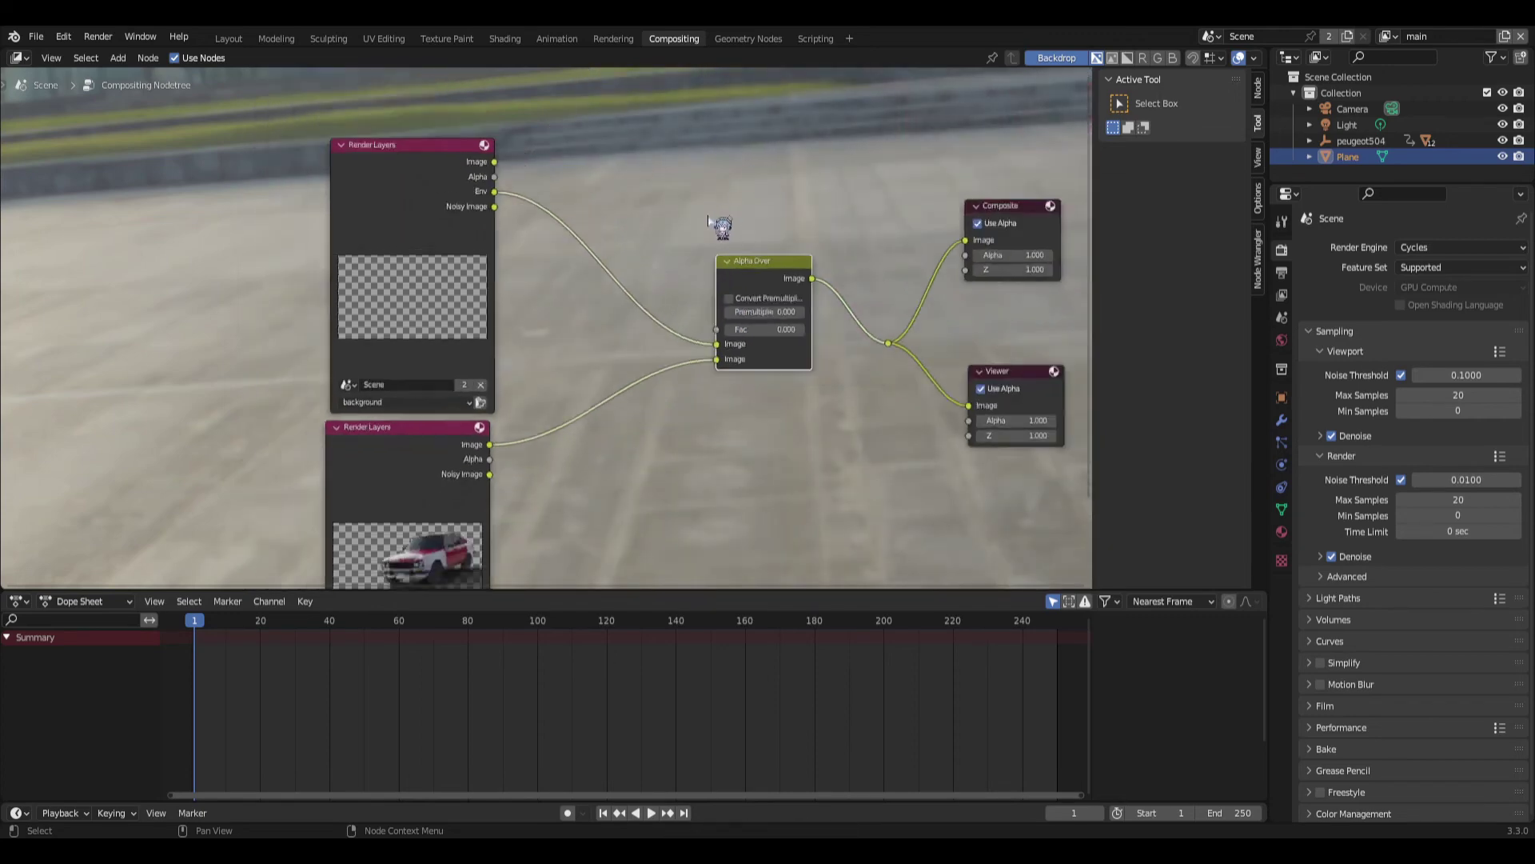
drag(696, 334, 755, 334)
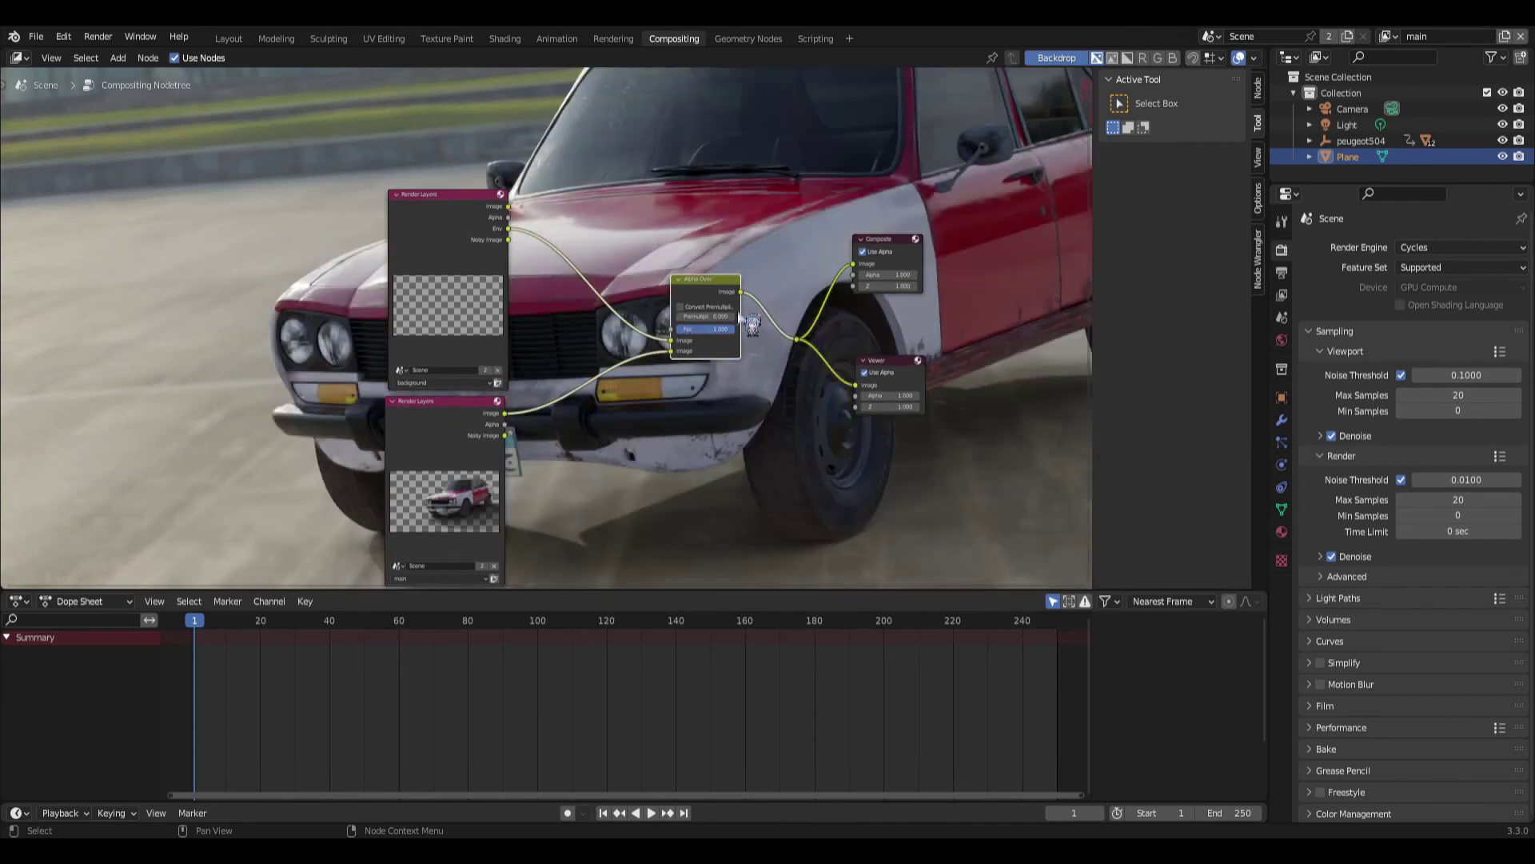
Align the main Render Layers node under the background one, and shift the Alpha Over, Composite and Viewer nodes further right.
drag(424, 409, 434, 404)
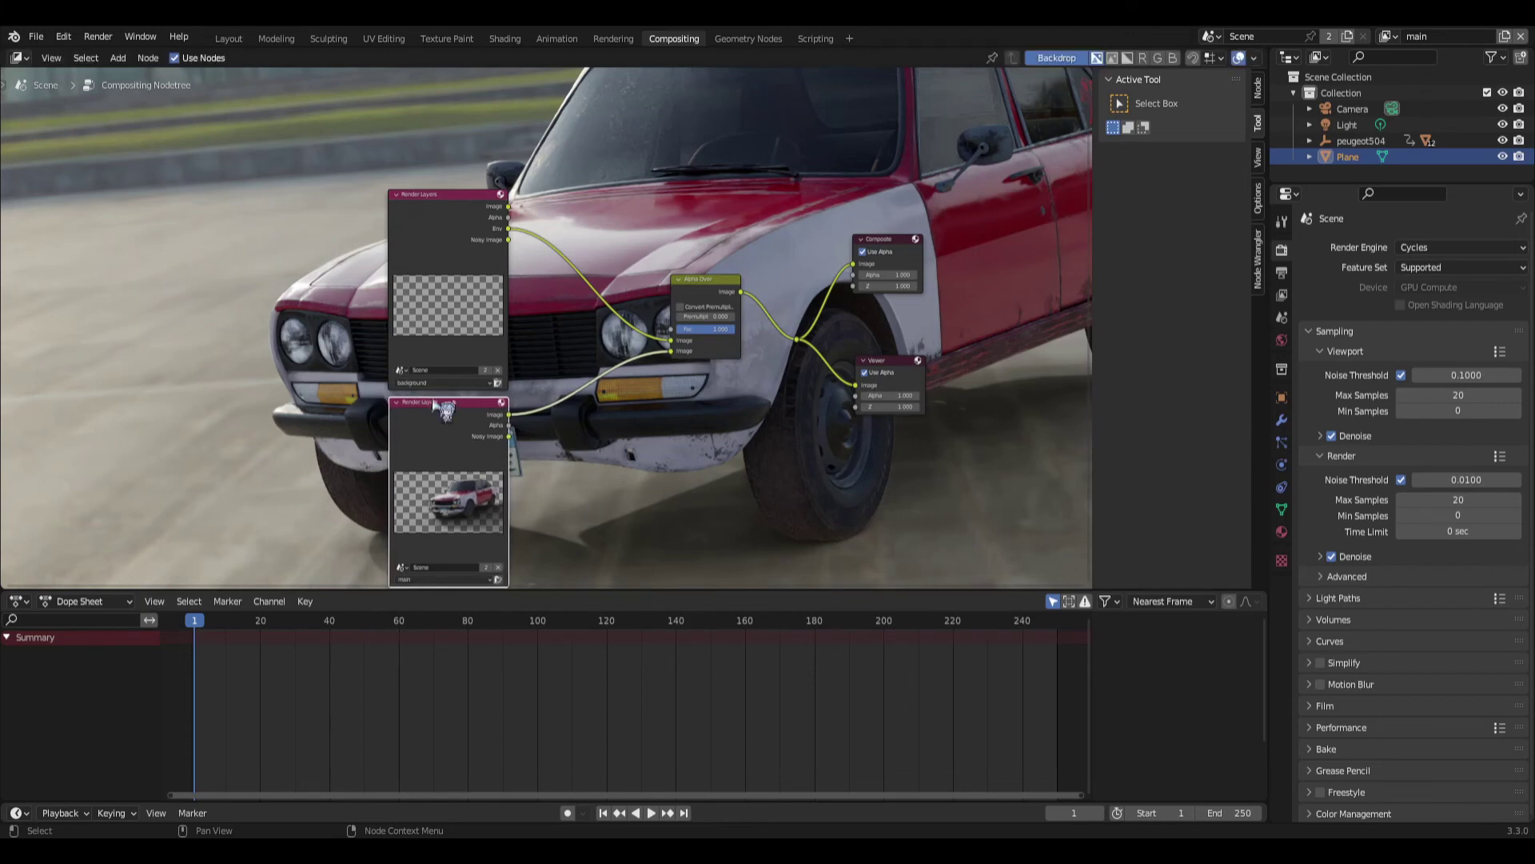
mouse_move(704, 286)
mouse_down()
mouse_move(724, 312)
mouse_move(716, 285)
mouse_up()
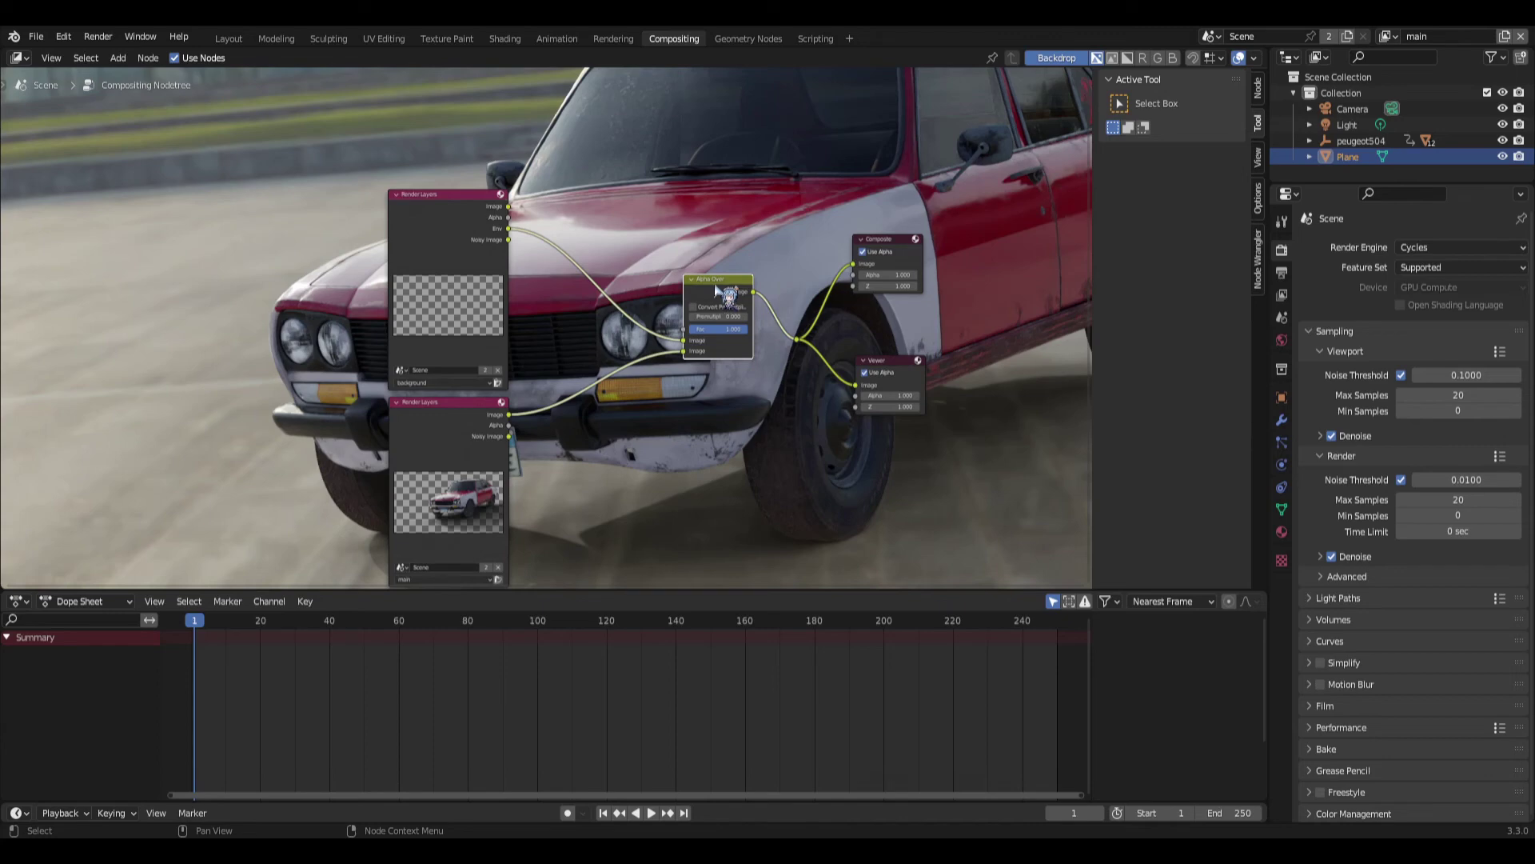
drag(714, 291, 733, 282)
drag(870, 222, 1004, 482)
drag(886, 243, 942, 224)
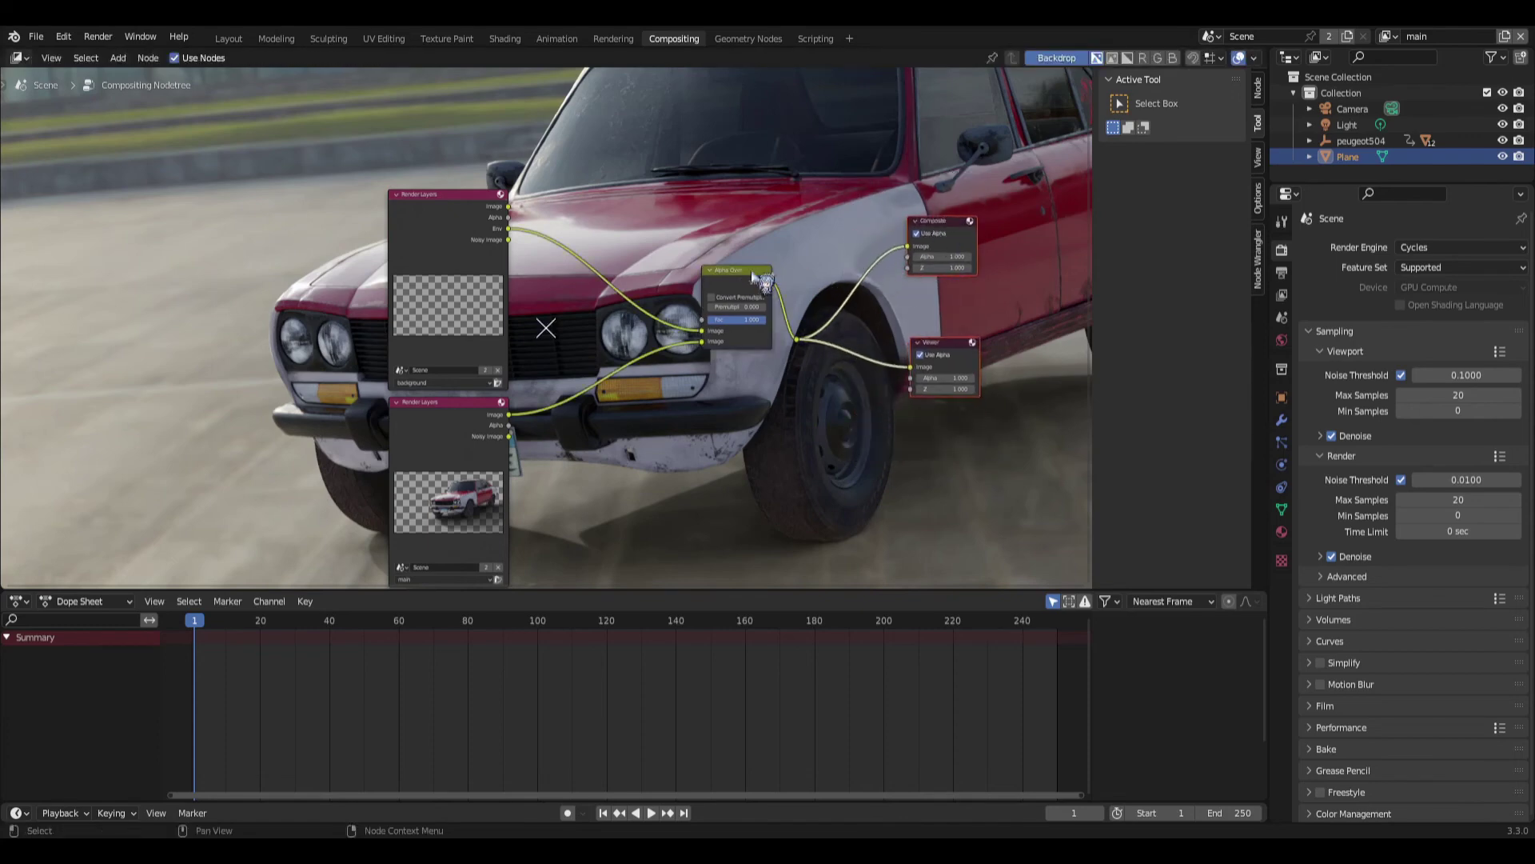
Move the reroute and the Alpha Over node right to even out the links, and align the background Render Layers node above the main one.
alt+right_click(809, 348)
key(Escape)
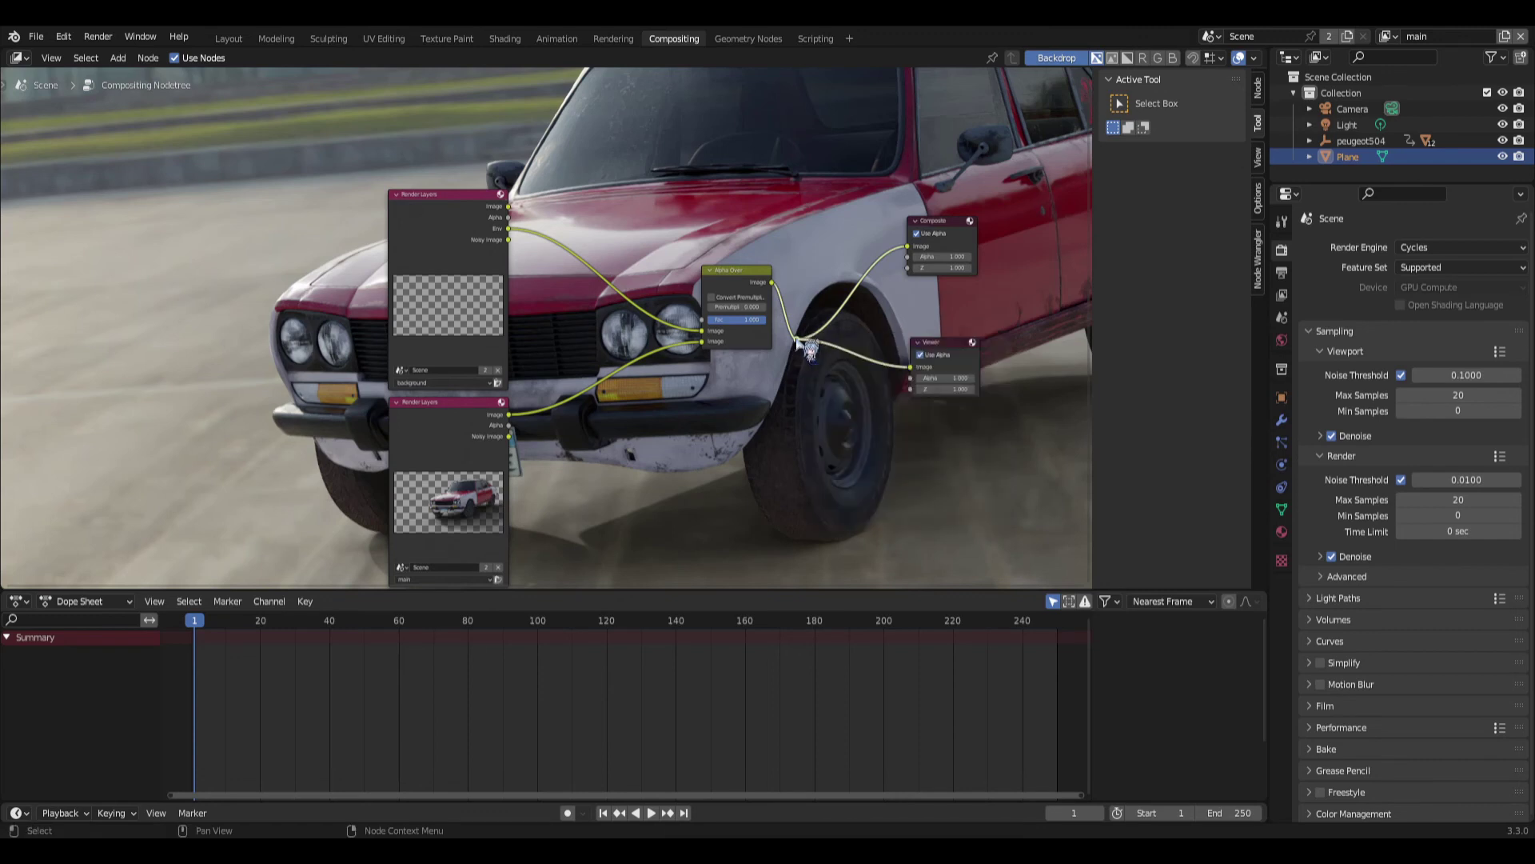
drag(800, 343, 856, 311)
drag(737, 270, 779, 264)
scroll(568, 402, up, 2)
middle_drag(808, 438, 726, 420)
click(359, 184)
drag(361, 182, 363, 175)
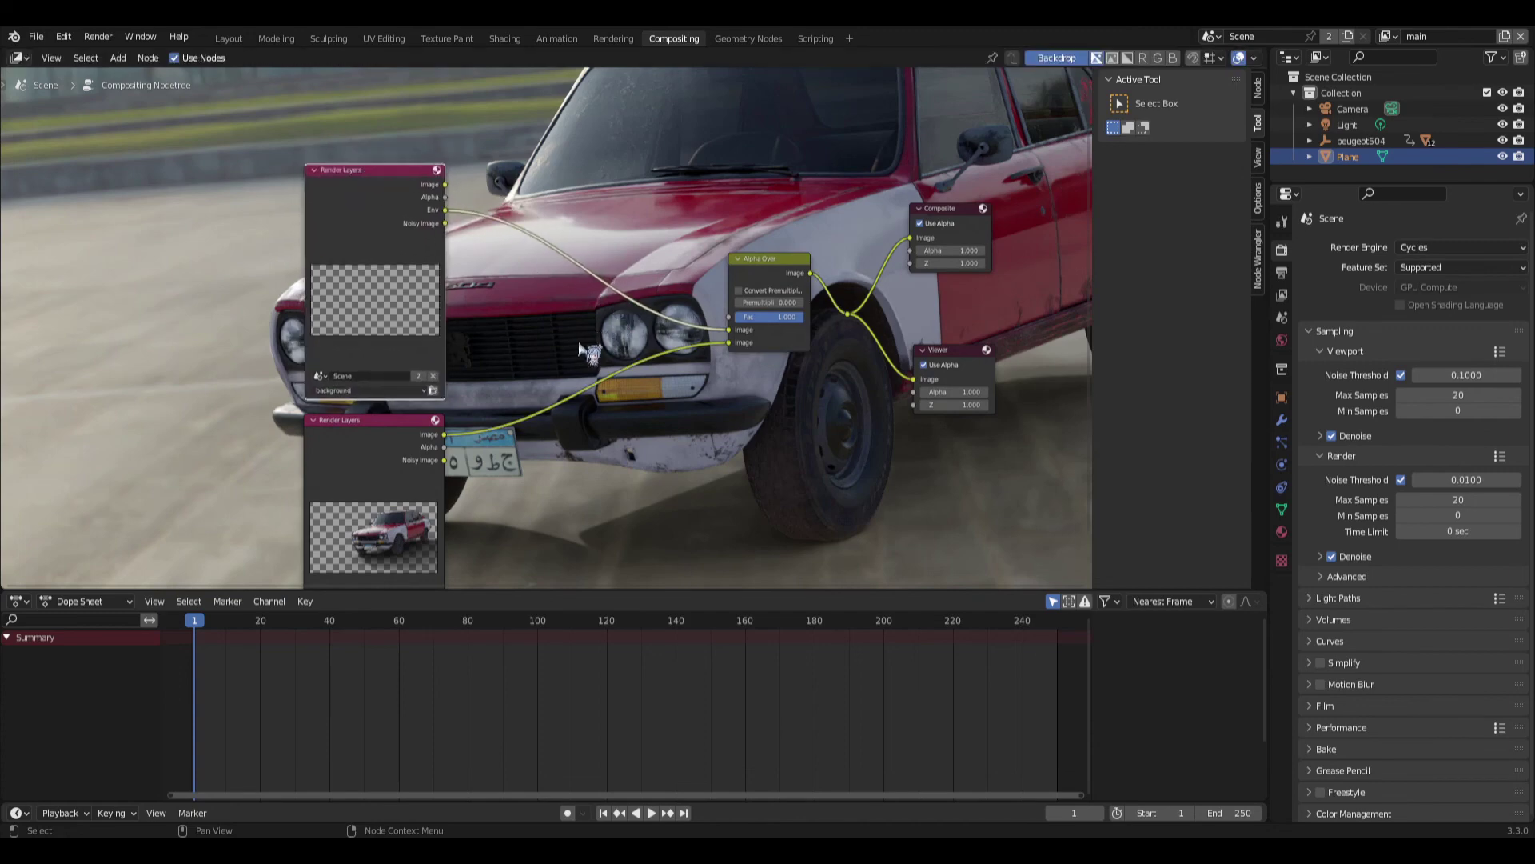
Insert a Blur node on the link between the background Env output and Alpha Over, and set its X size to 152.
key(shift+a)
click(694, 423)
text(blur)
key(Return)
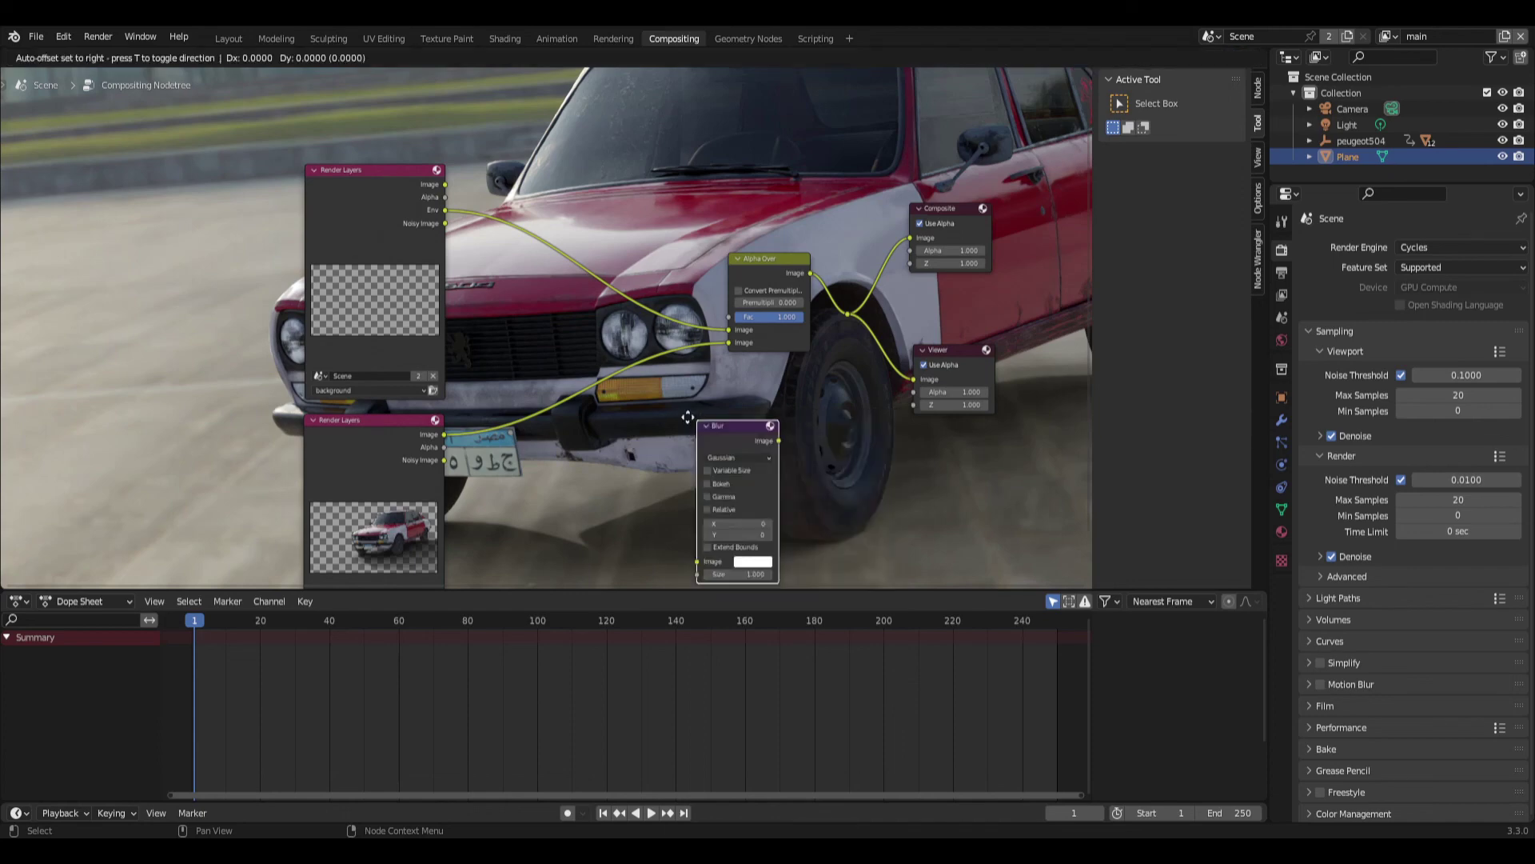
click(527, 171)
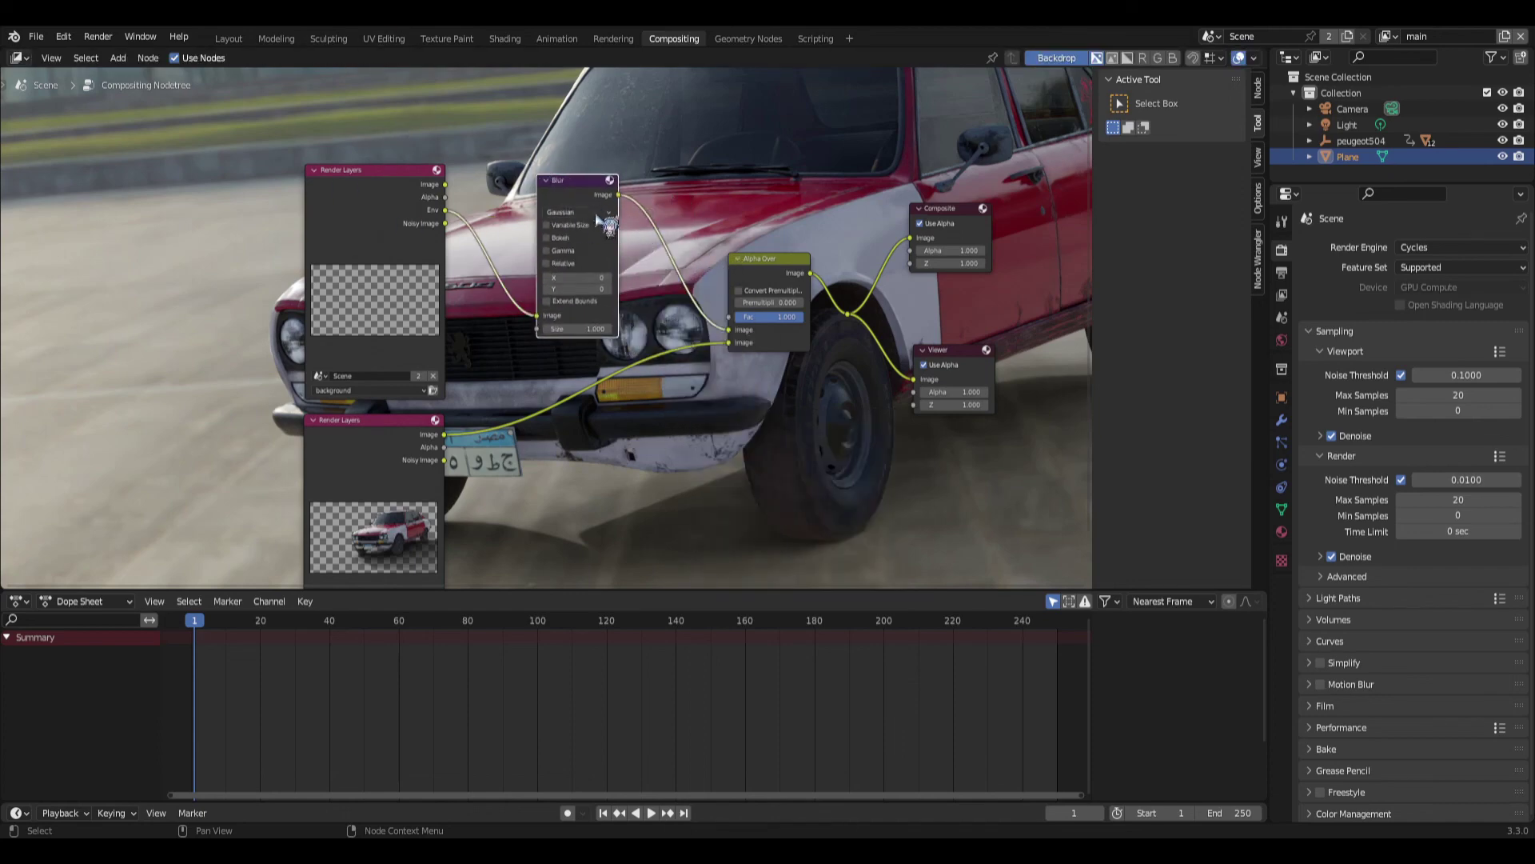
drag(572, 277, 938, 278)
drag(551, 276, 574, 277)
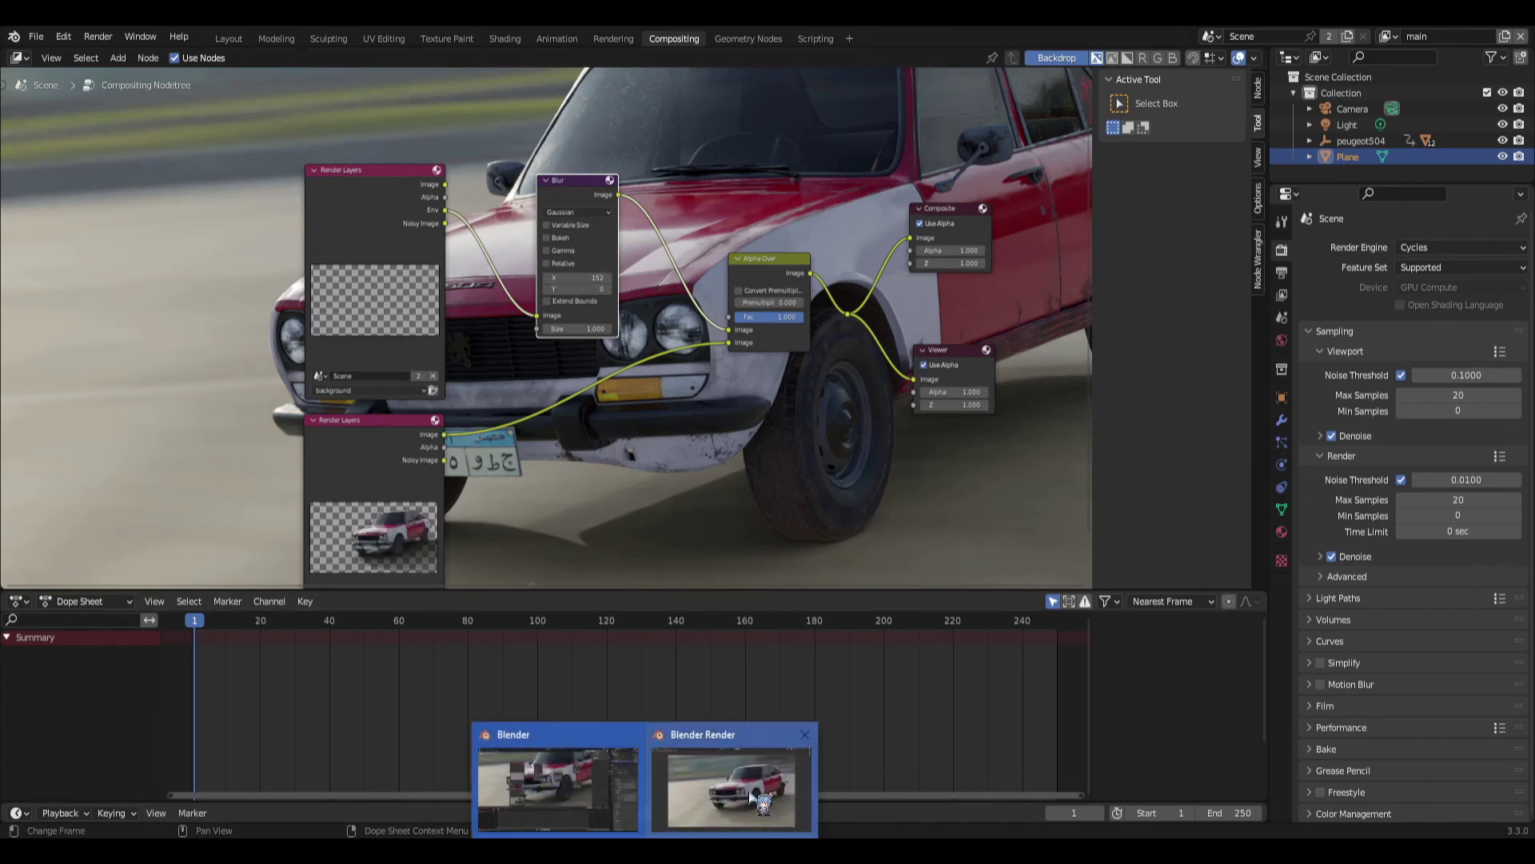
Examine the composited car with the blurred background in the maximized render window, and restore the window to a smaller size.
key(F11)
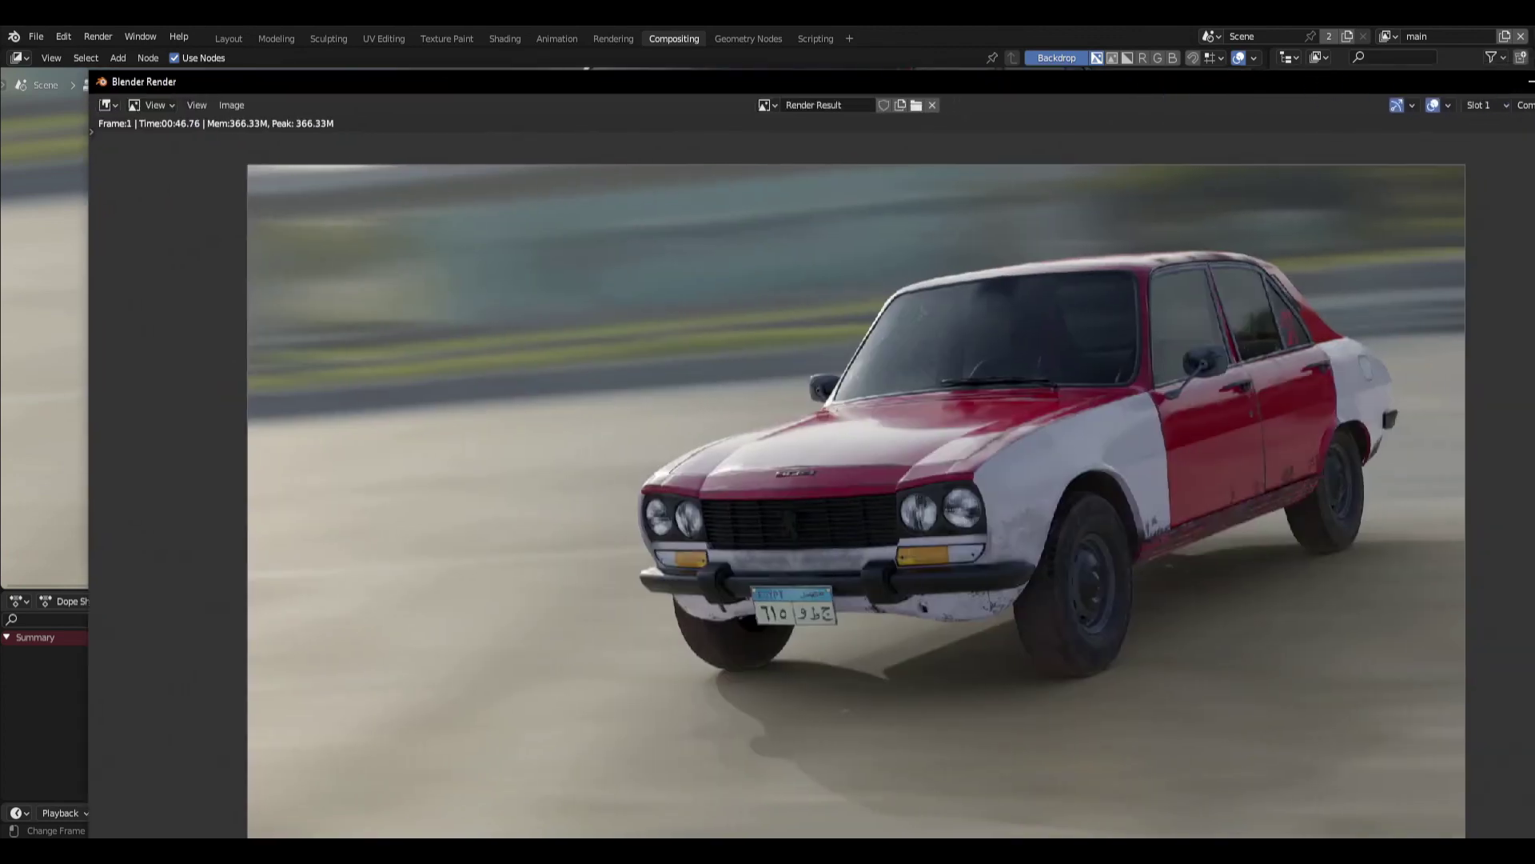
key(super+Up)
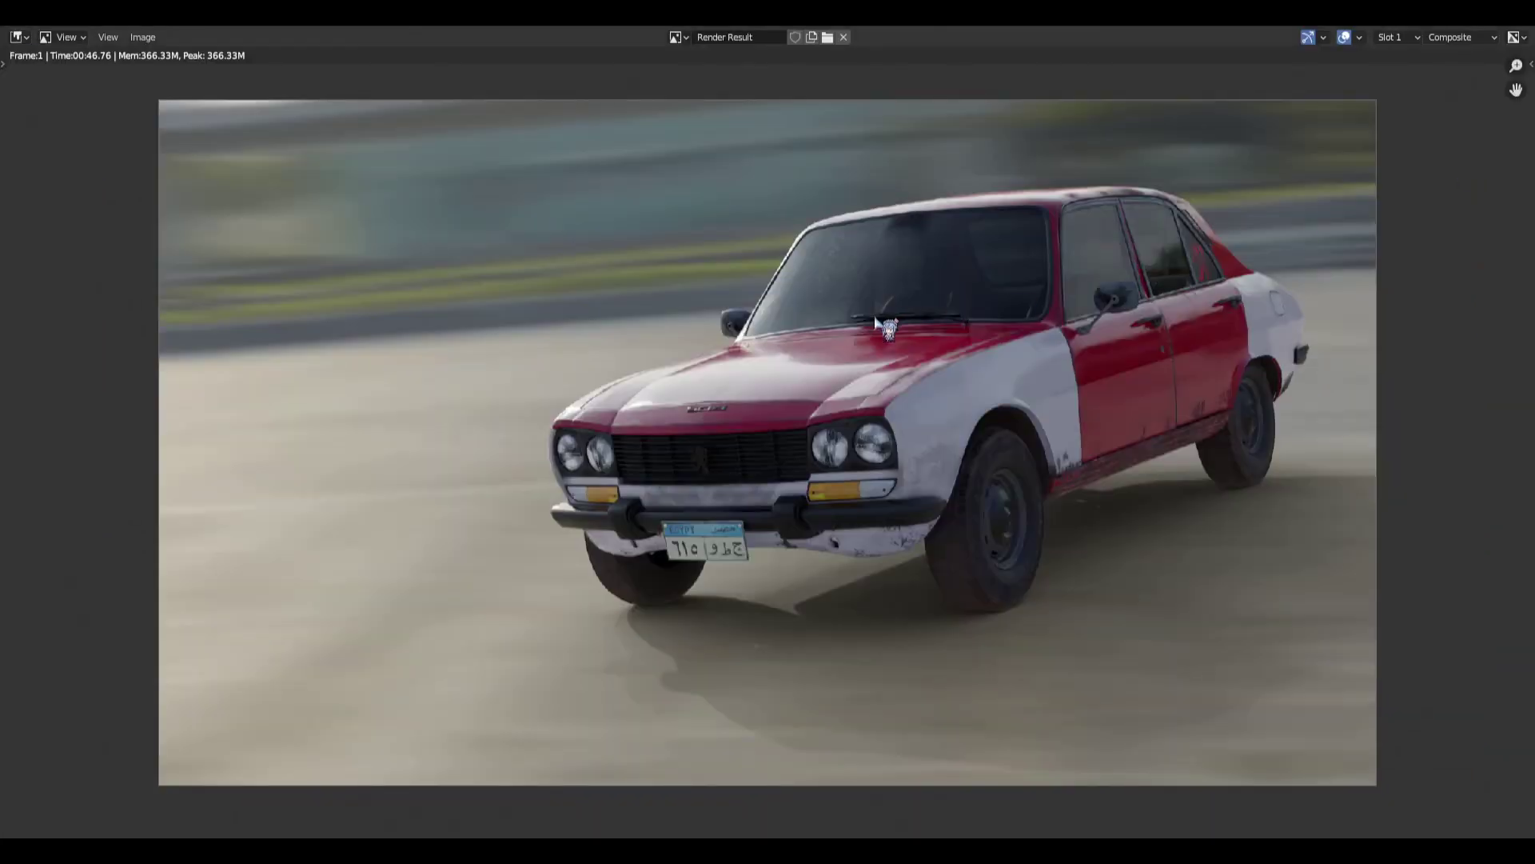
drag(1039, 32, 1028, 384)
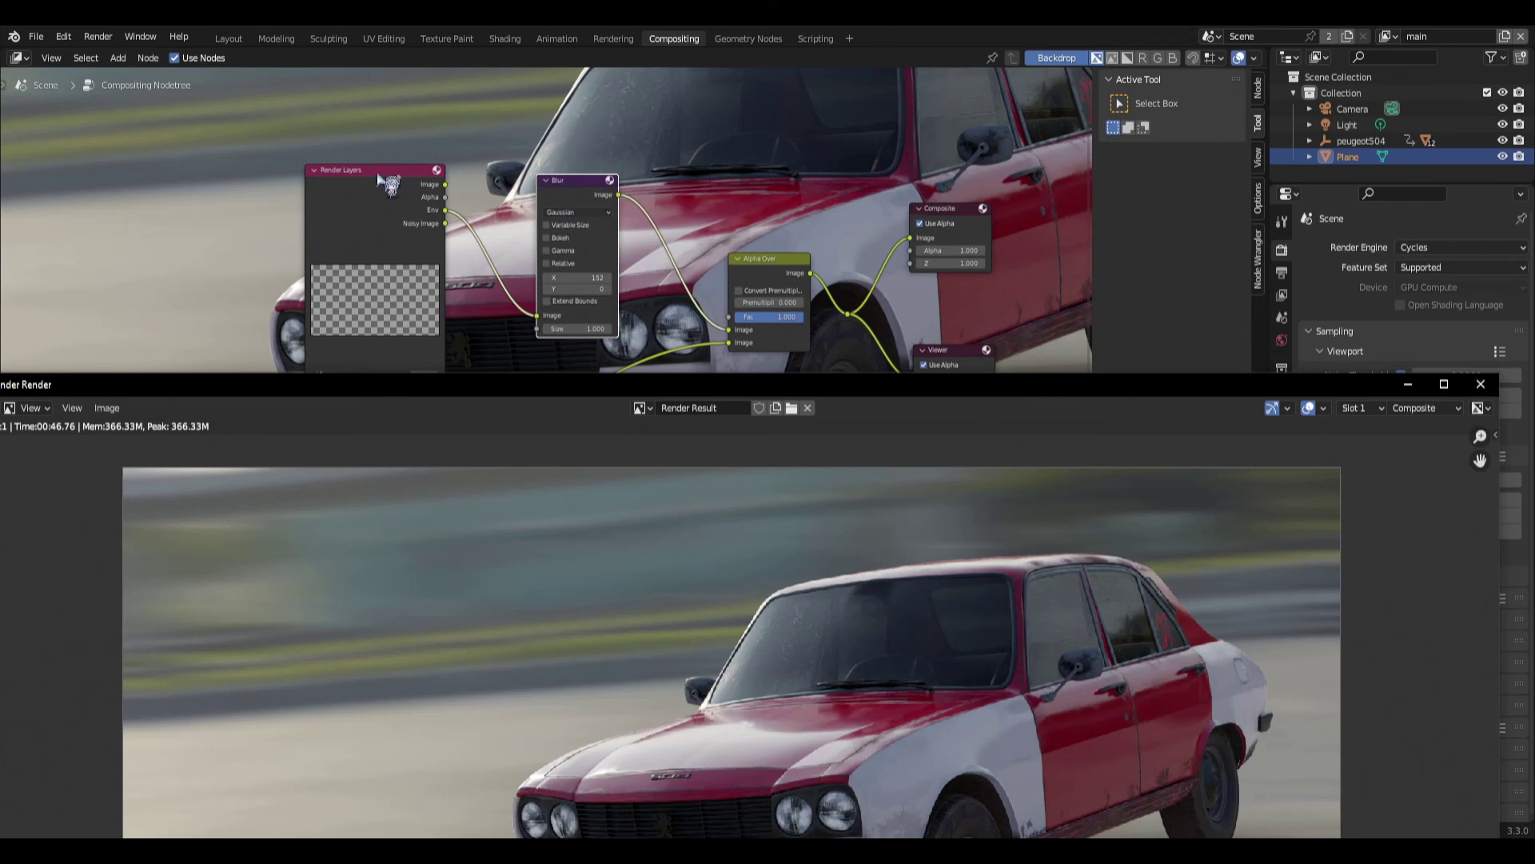
Move the background Render Layers node slightly up and the Blur node slightly down and left.
drag(390, 183, 387, 164)
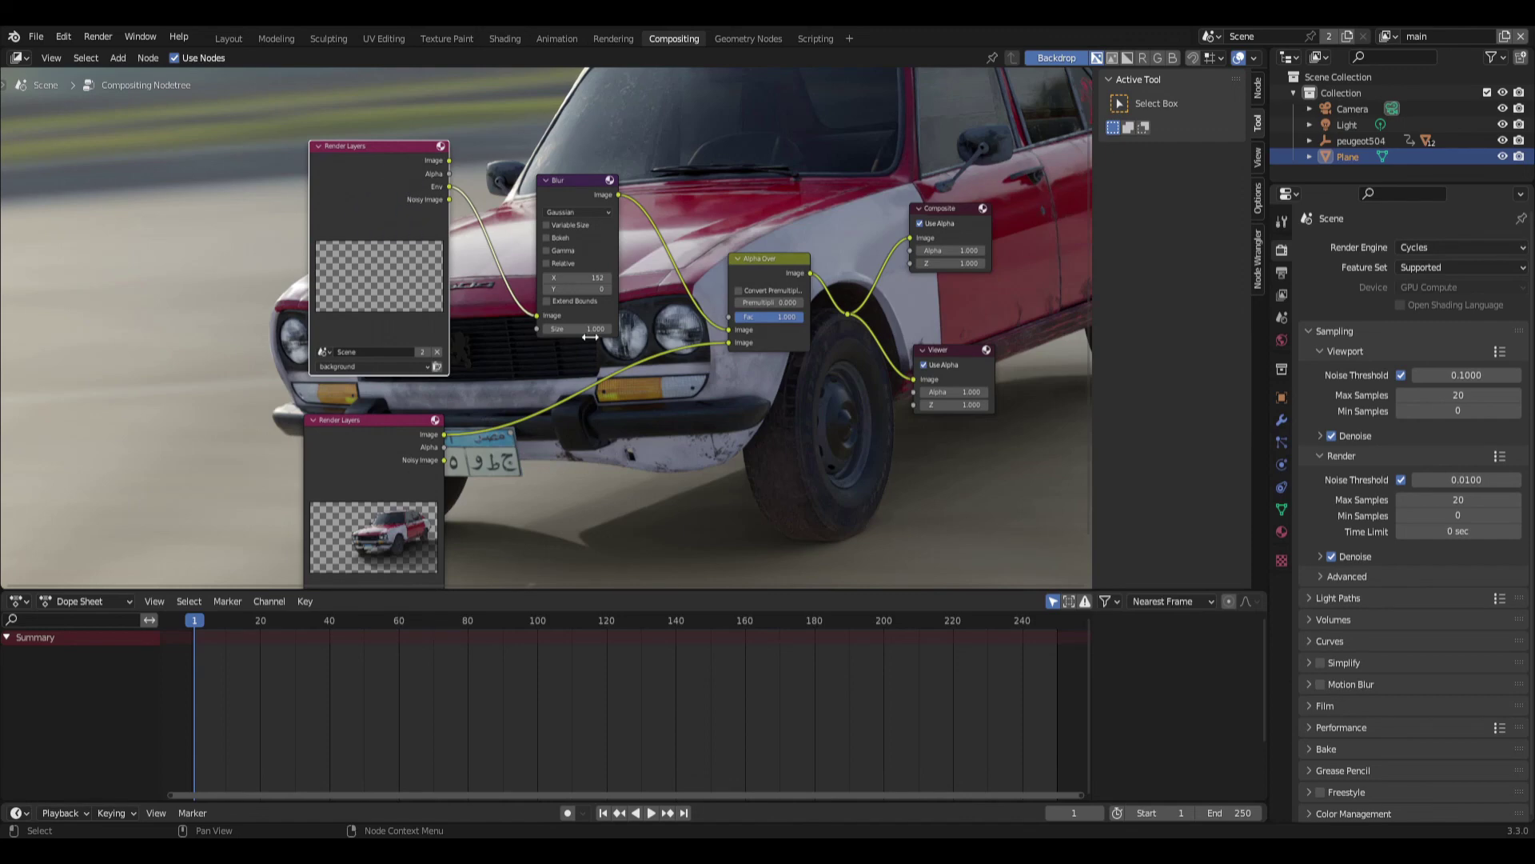
drag(546, 191, 537, 200)
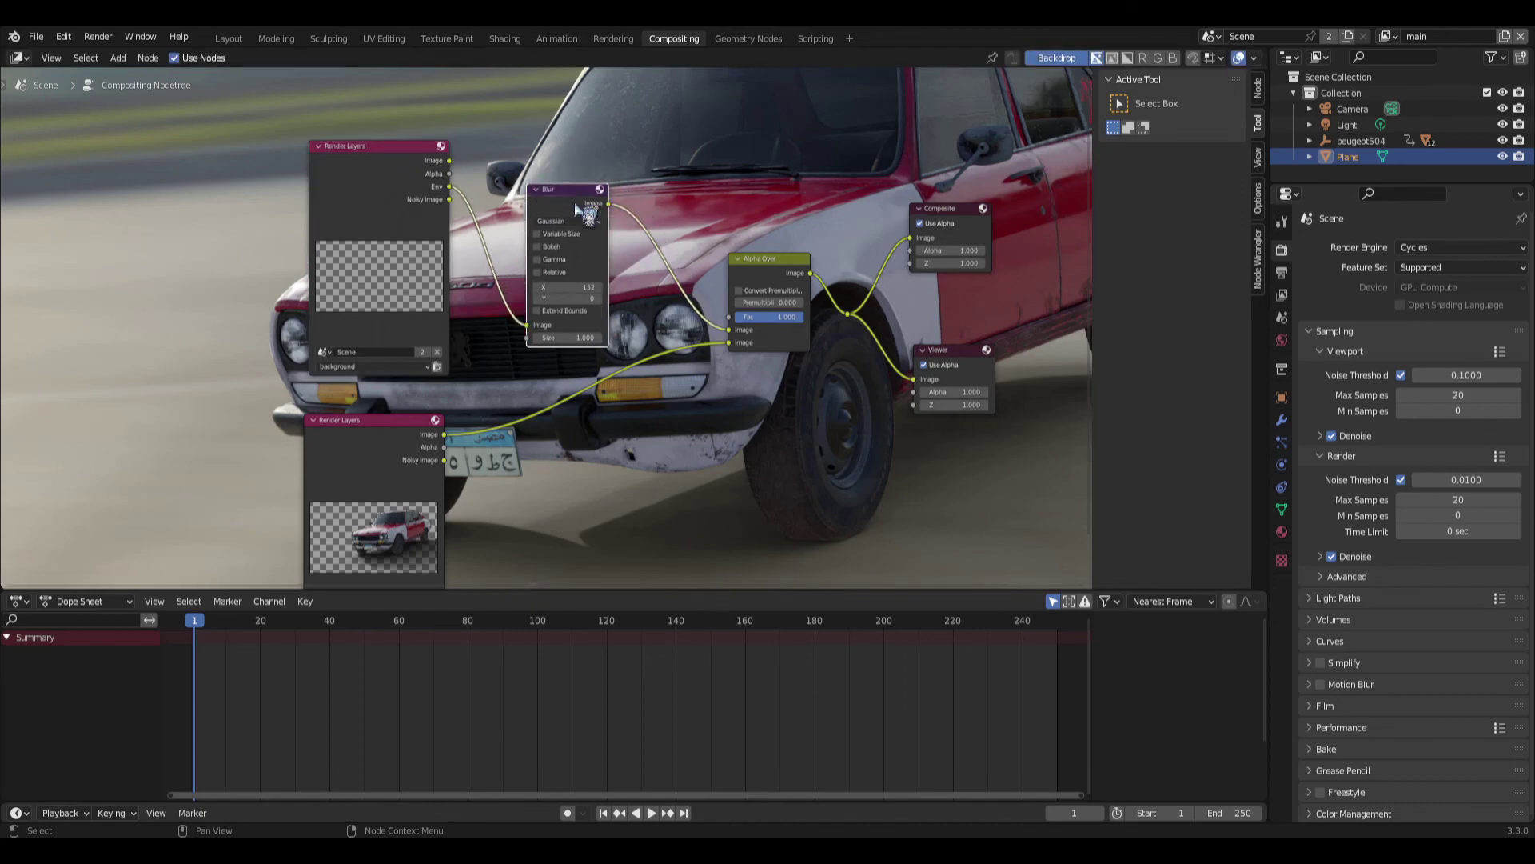
Bring the render window back up and maximize it to review the final composite.
mouse_move(644, 852)
click(744, 820)
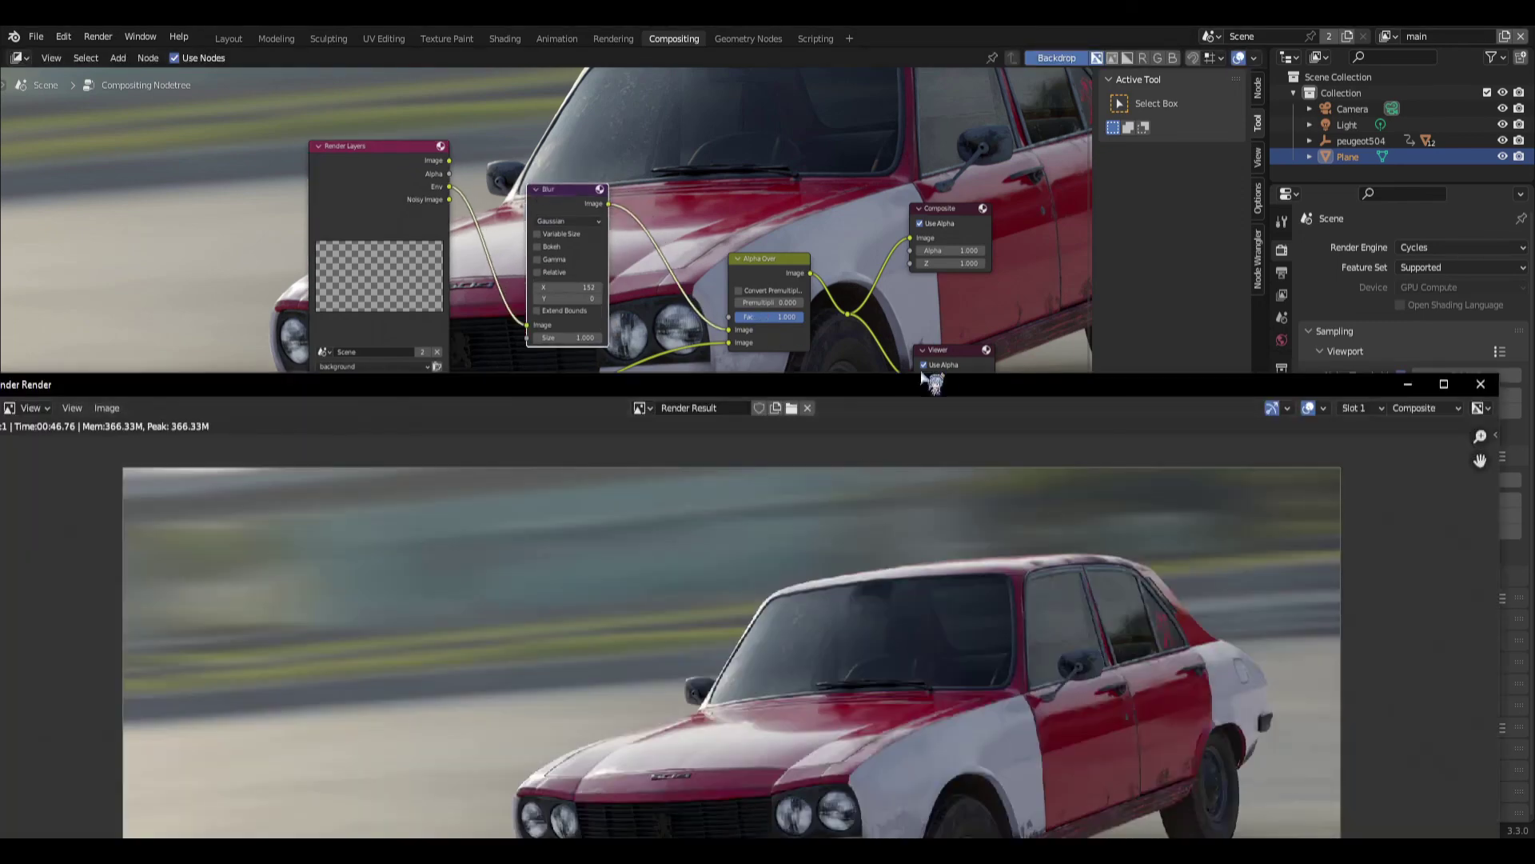
drag(970, 390, 1011, 128)
click(1443, 119)
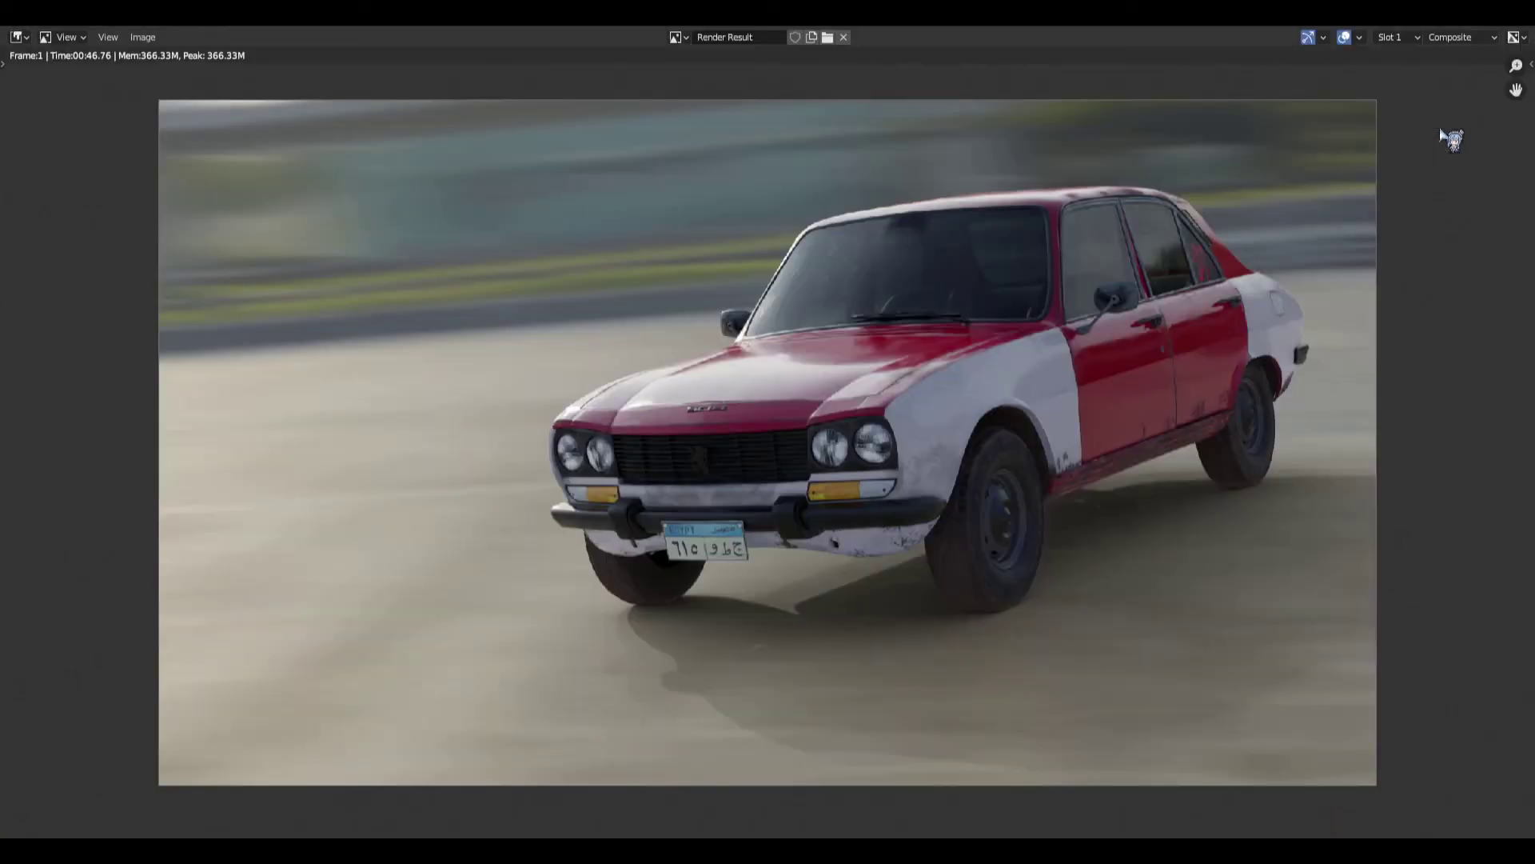